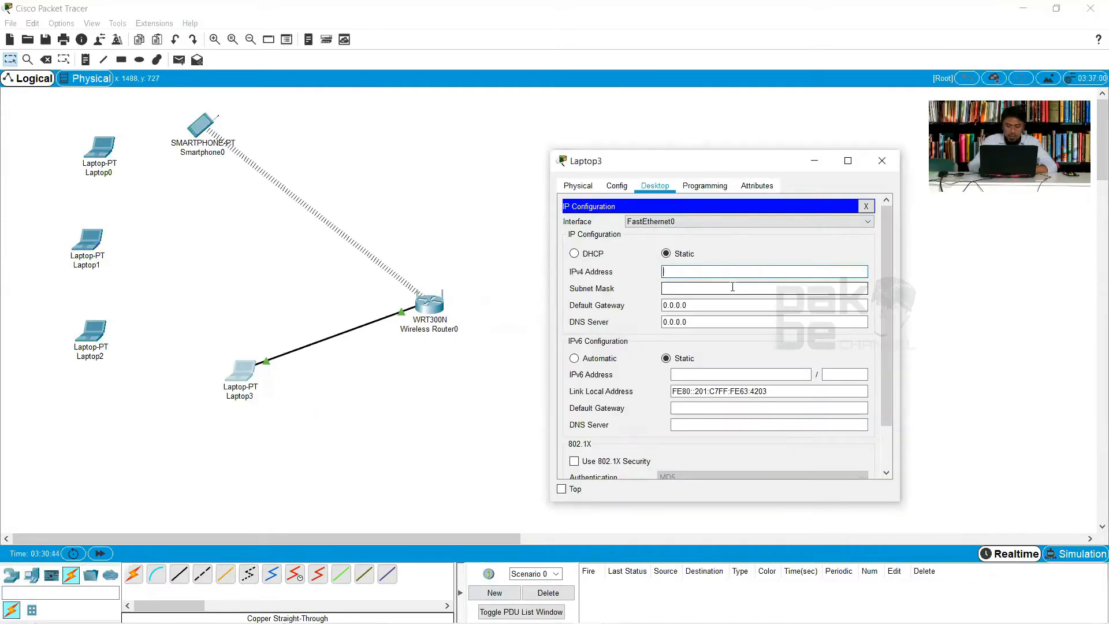
Set Laptop3's static IPv4 address to 192.168.0.2 with subnet mask 255.255.255.0
{"action": "type", "text": "192.168.0.2"}
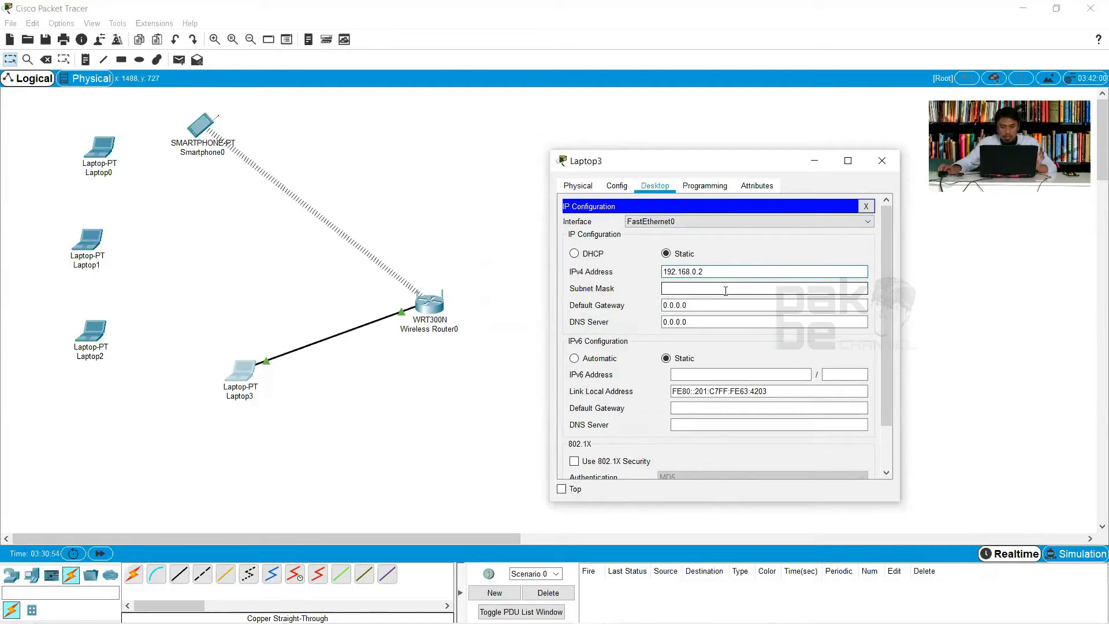
{"action": "left_click", "coordinate": [719, 291]}
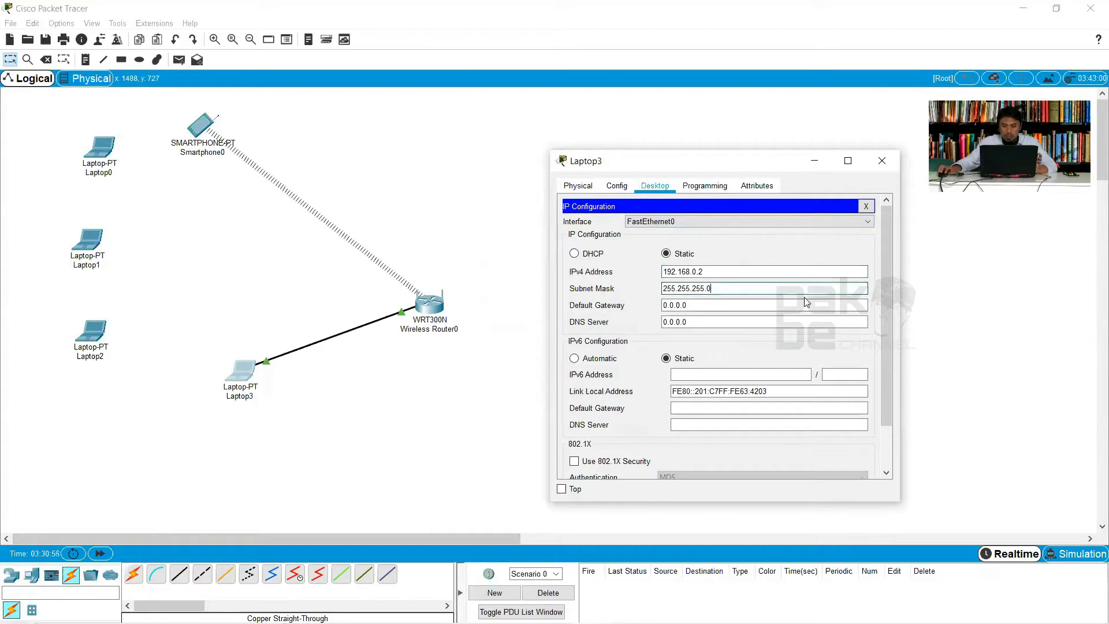
{"action": "left_click_drag", "start_coordinate": [676, 284], "coordinate": [707, 284]}
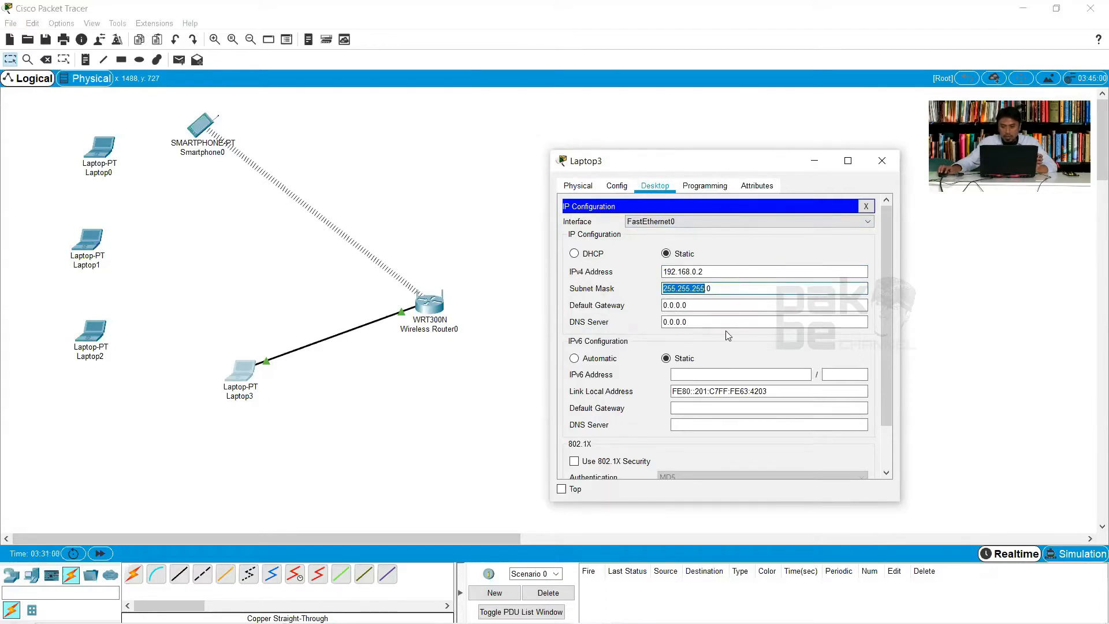
{"action": "left_click_drag", "start_coordinate": [663, 289], "coordinate": [701, 292]}
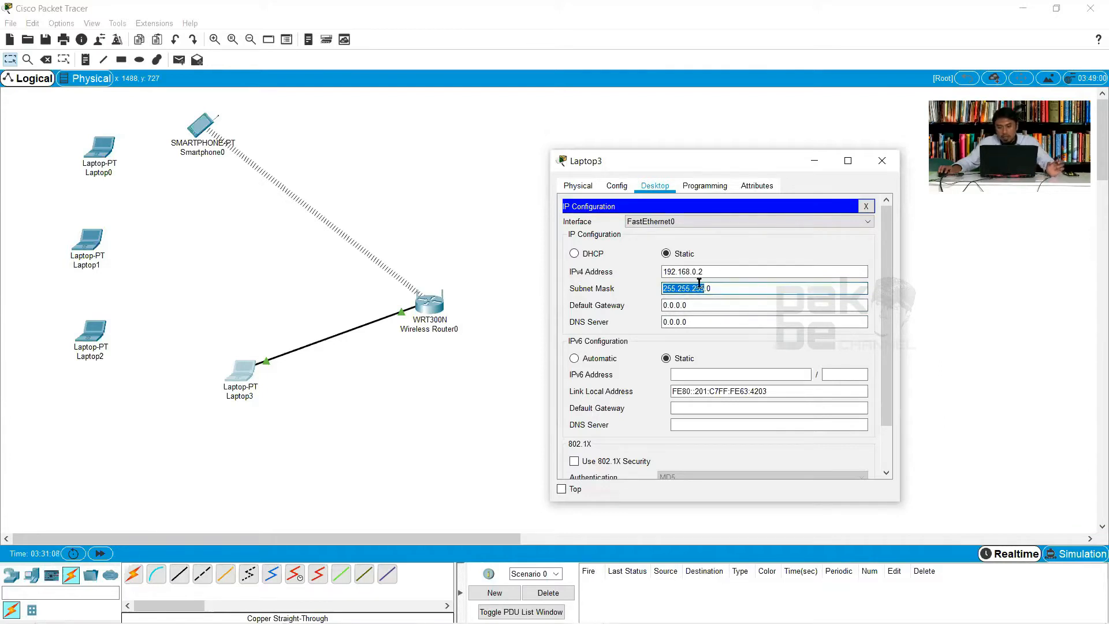
{"action": "left_click", "coordinate": [741, 289]}
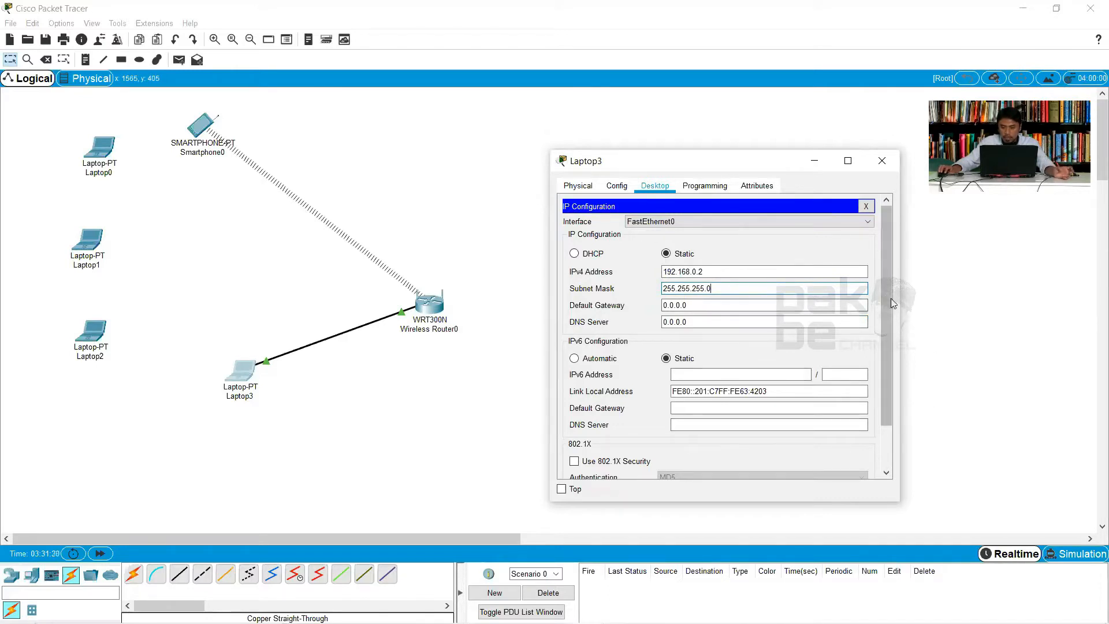
Look over the remaining IP settings of Laptop3 and close its configuration window
{"action": "left_click_drag", "start_coordinate": [891, 352], "coordinate": [892, 393]}
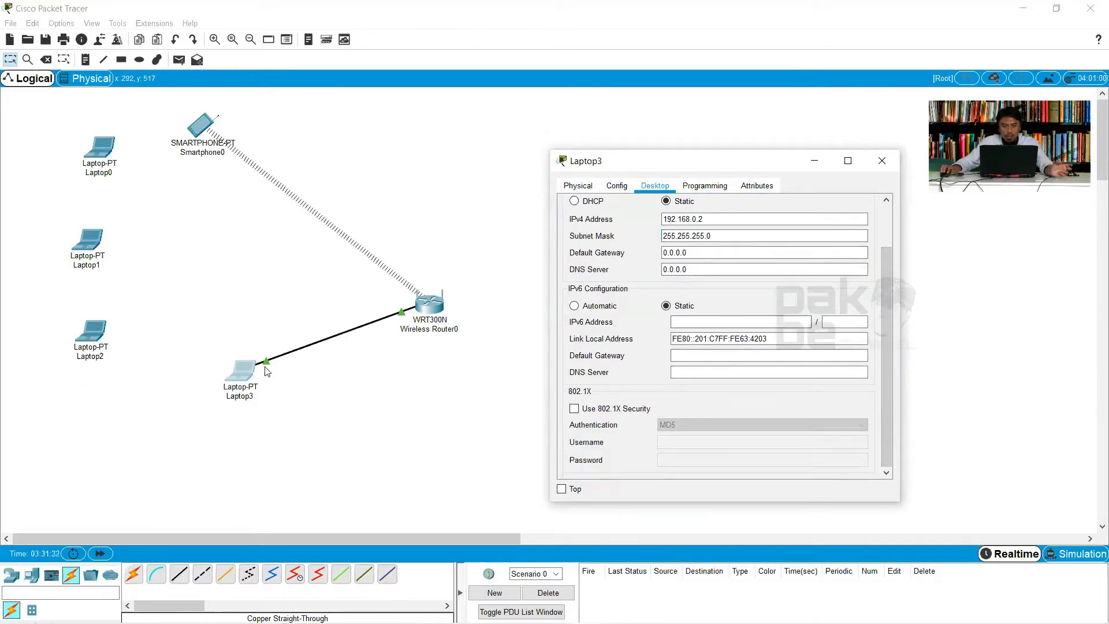
{"action": "left_click", "coordinate": [583, 70]}
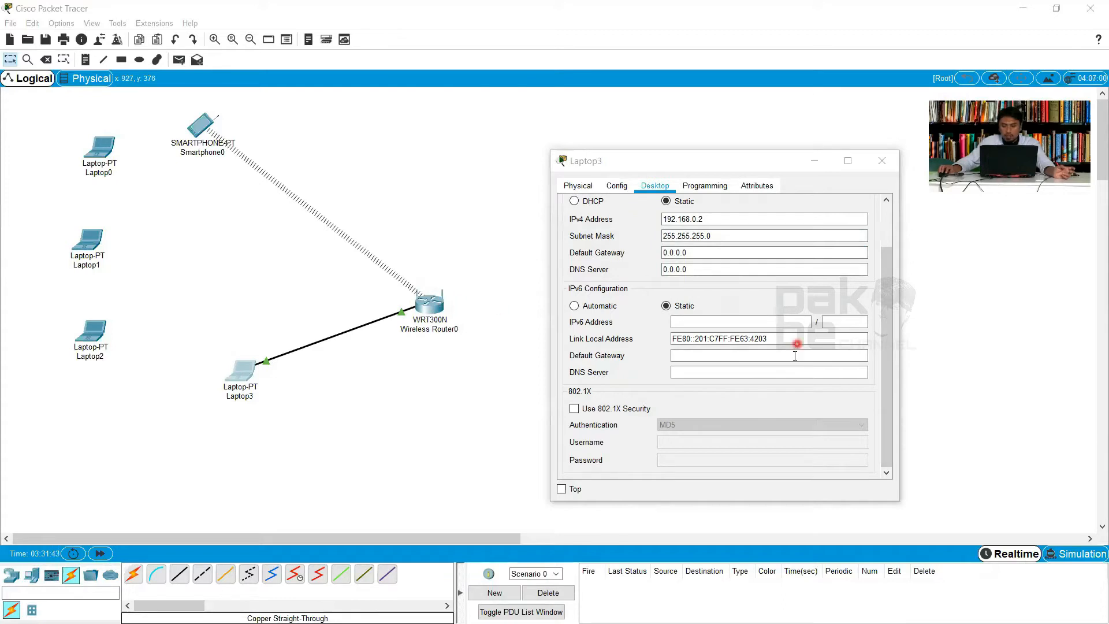
{"action": "left_click", "coordinate": [681, 318]}
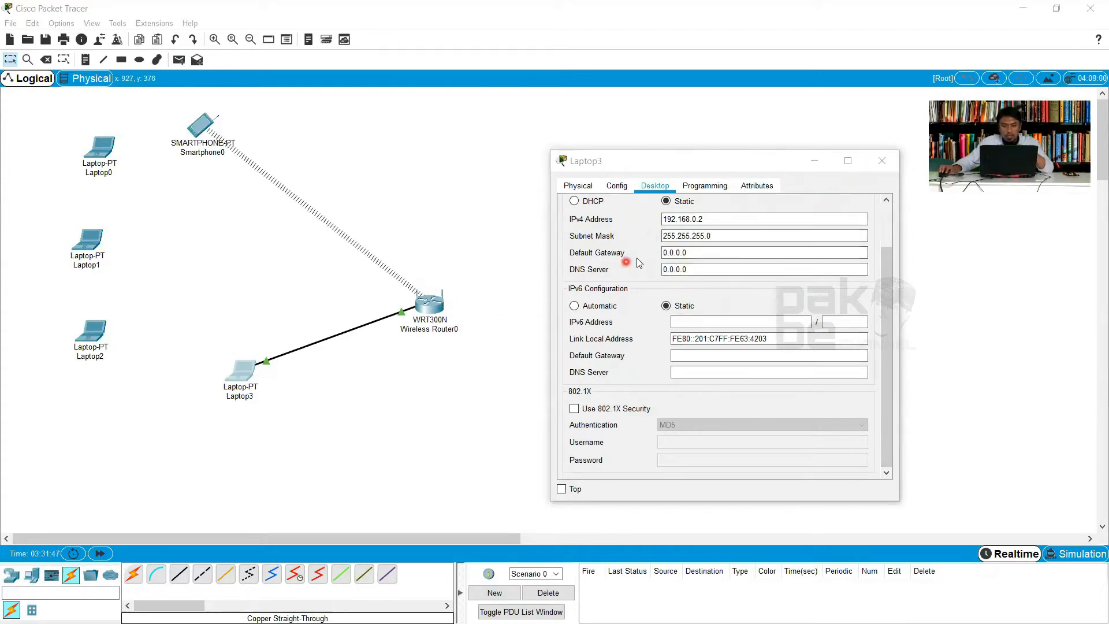
{"action": "left_click", "coordinate": [726, 166]}
{"action": "left_click_drag", "start_coordinate": [726, 167], "coordinate": [707, 157]}
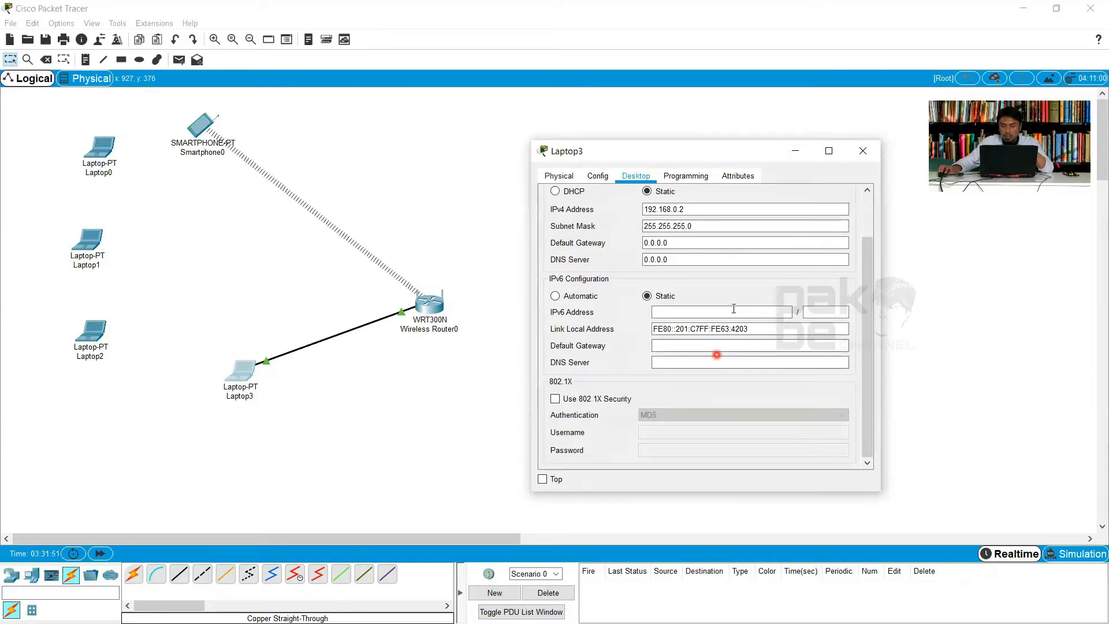
{"action": "left_click", "coordinate": [865, 151]}
Reopen Laptop3 and start its Command Prompt, keeping the network topology uncovered
{"action": "left_click", "coordinate": [247, 372]}
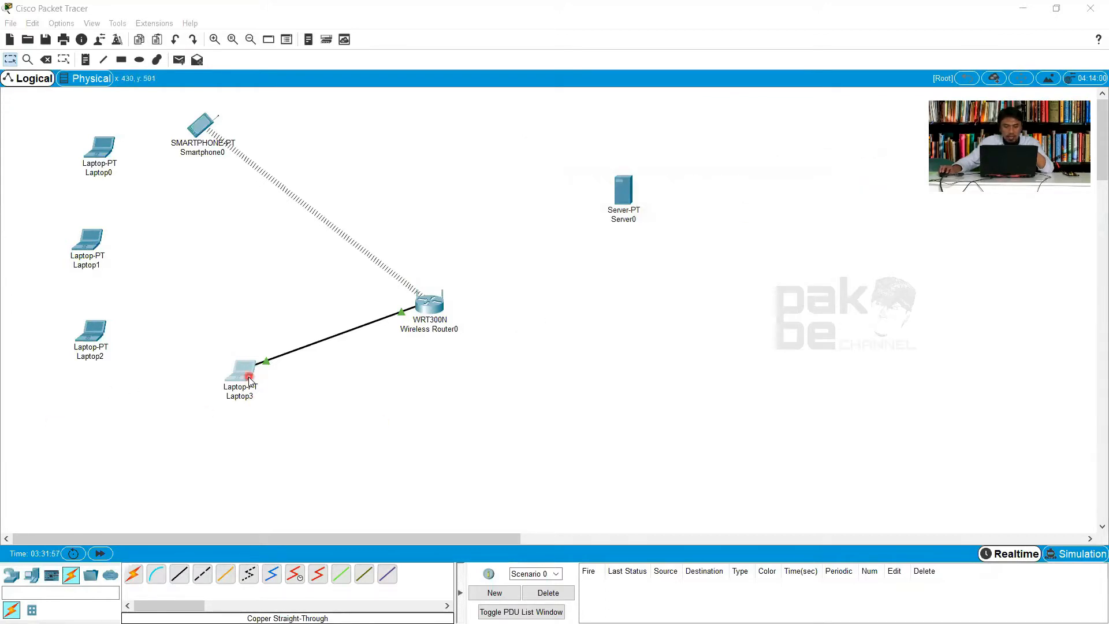
{"action": "left_click", "coordinate": [579, 141]}
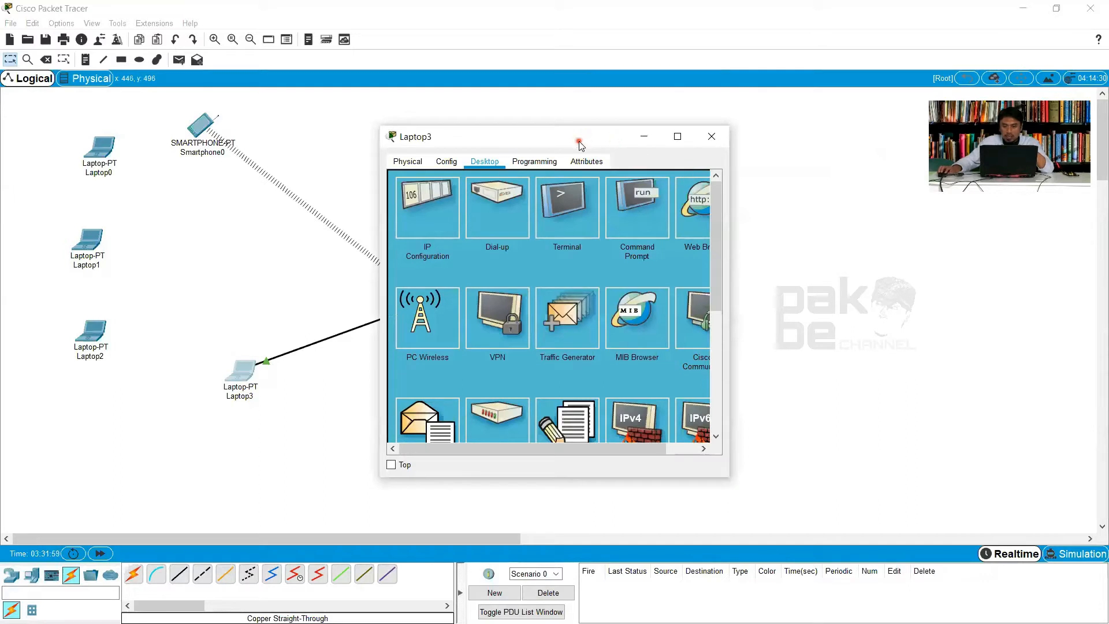
{"action": "left_click_drag", "start_coordinate": [579, 141], "coordinate": [827, 196]}
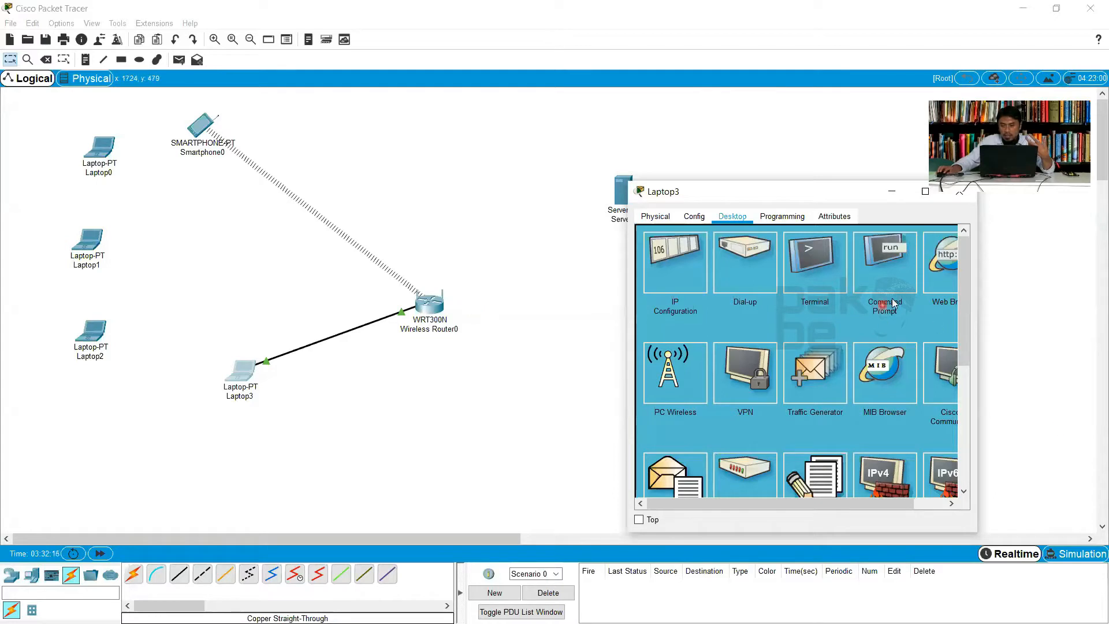
{"action": "left_click", "coordinate": [902, 258]}
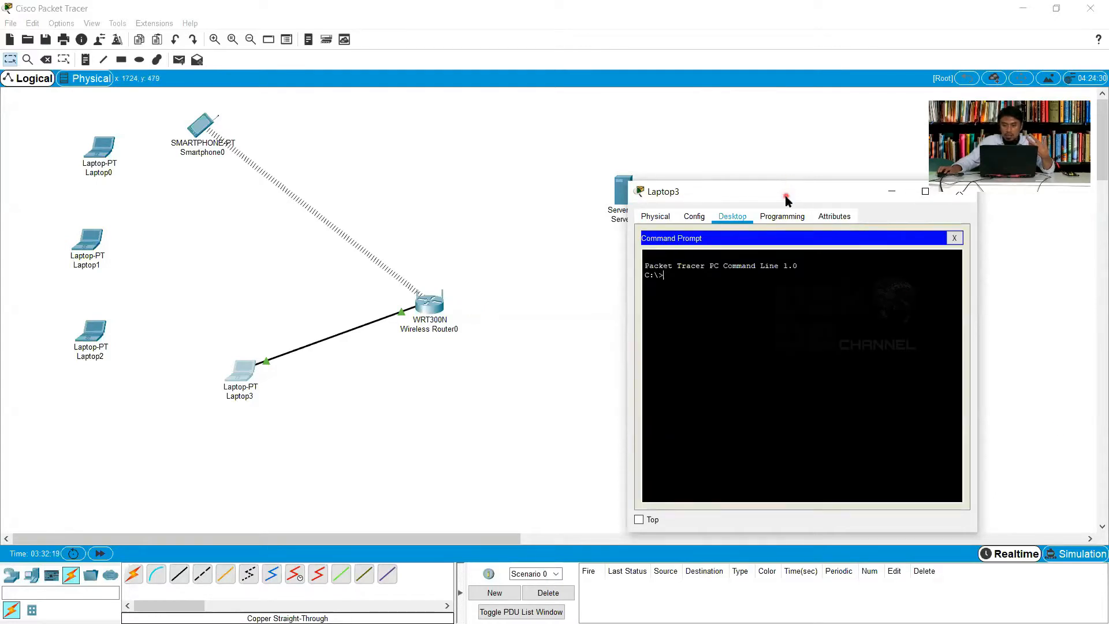
{"action": "left_click_drag", "start_coordinate": [786, 199], "coordinate": [847, 203]}
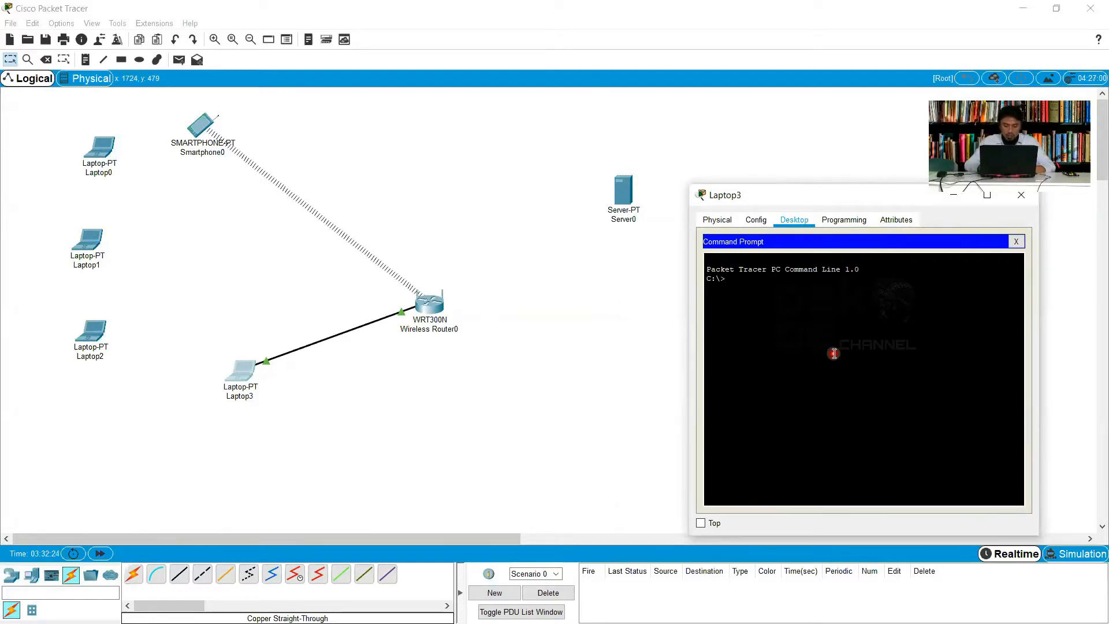
{"action": "type", "text": "ping 192.168.0.1"}
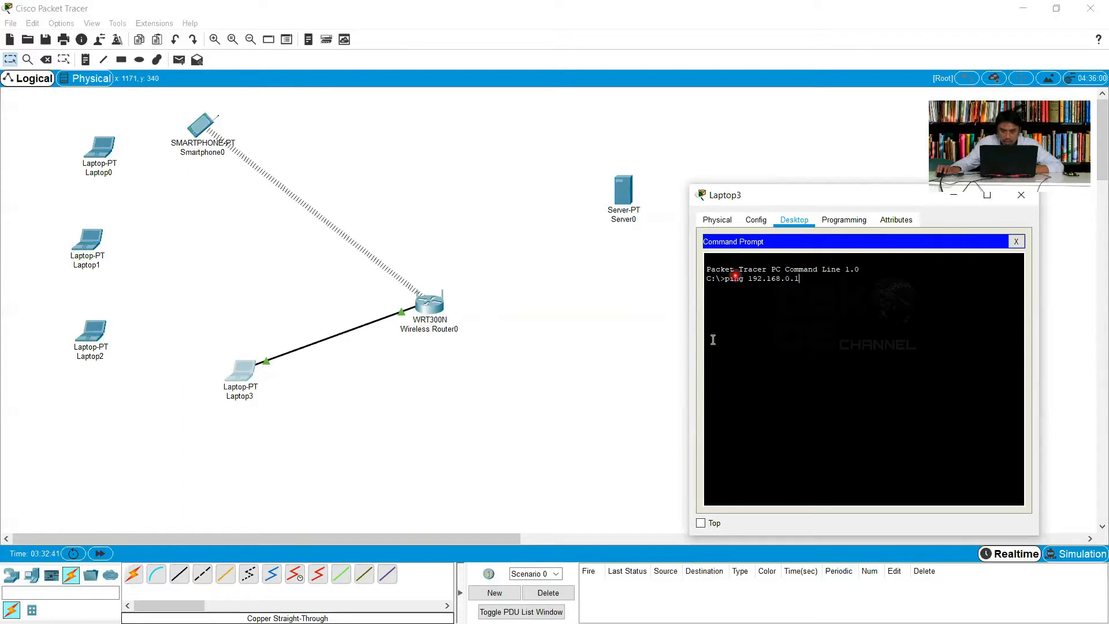
{"action": "key", "text": "BackSpace"}
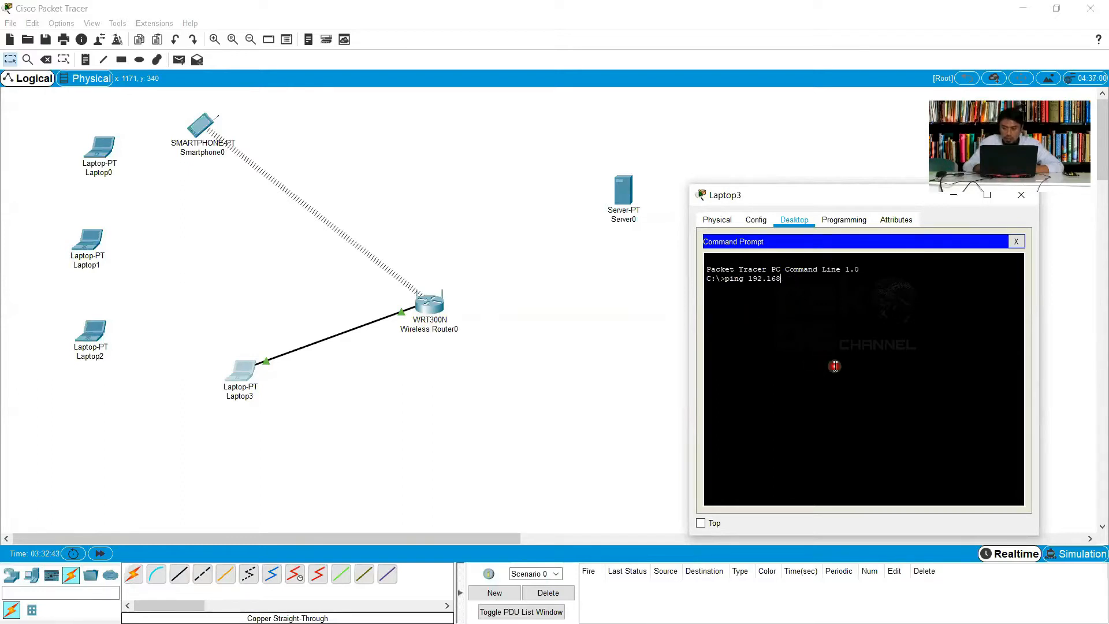
{"action": "key", "text": "BackSpace"}
{"action": "key", "text": "BackSpace"}
{"action": "key", "text": "BackSpace"}
{"action": "key", "text": "BackSpace"}
{"action": "key", "text": "BackSpace"}
{"action": "key", "text": "BackSpace"}
{"action": "key", "text": "BackSpace"}
{"action": "key", "text": "BackSpace"}
{"action": "key", "text": "BackSpace"}
{"action": "key", "text": "BackSpace"}
{"action": "key", "text": "BackSpace"}
{"action": "key", "text": "BackSpace"}
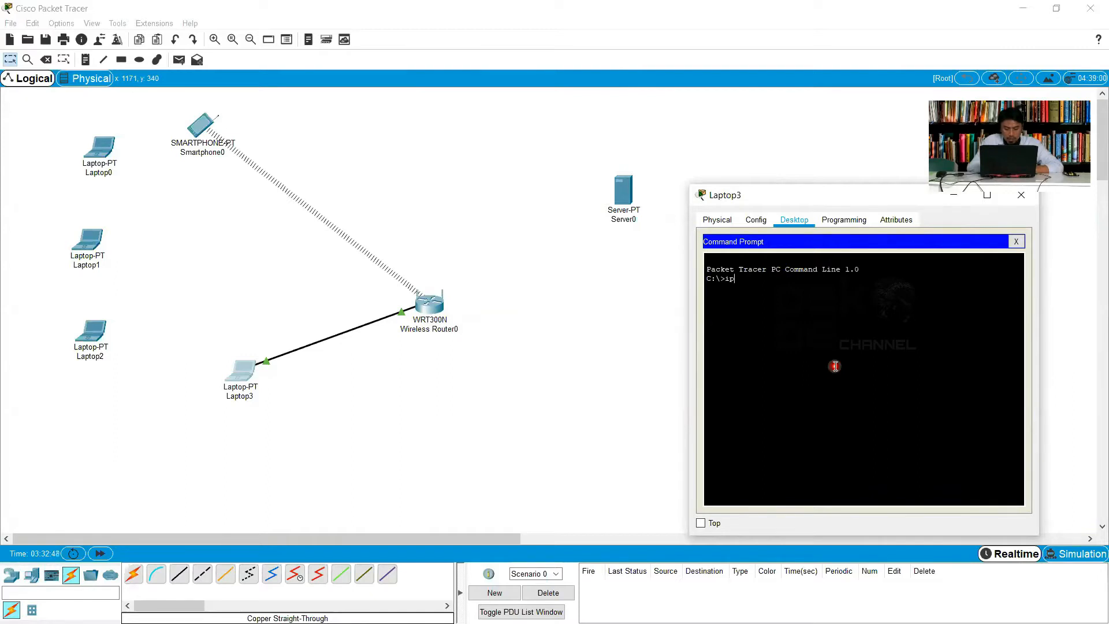
Run ipconfig on Laptop3 and examine the IPv4 address and subnet mask of its FastEthernet0 connection
{"action": "type", "text": "ipconfig"}
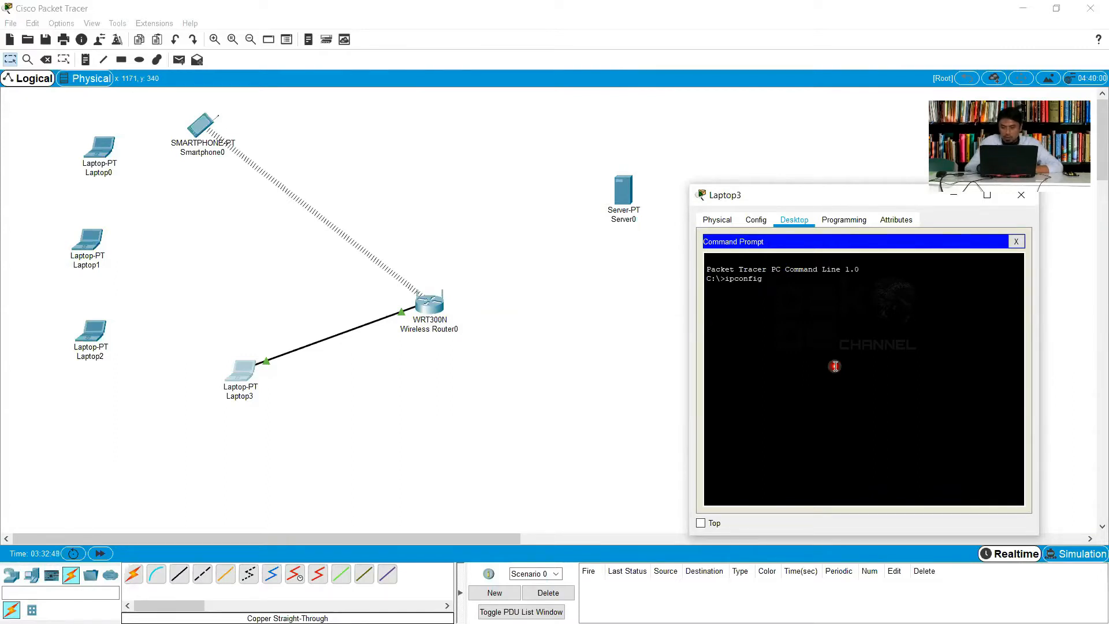
{"action": "key", "text": "Return"}
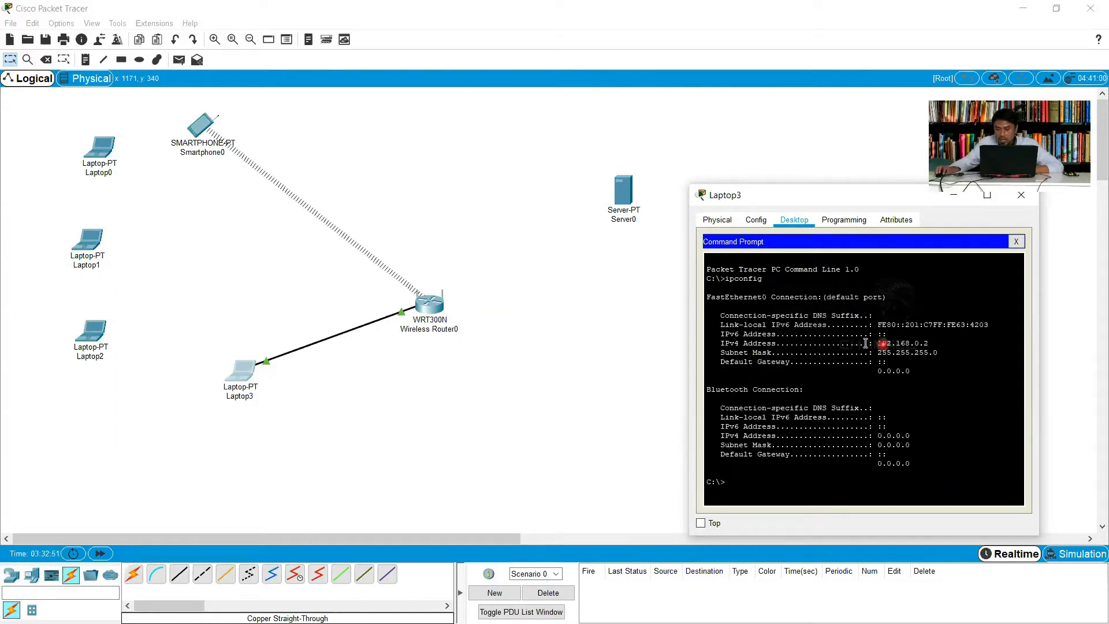
{"action": "left_click_drag", "start_coordinate": [873, 344], "coordinate": [964, 375]}
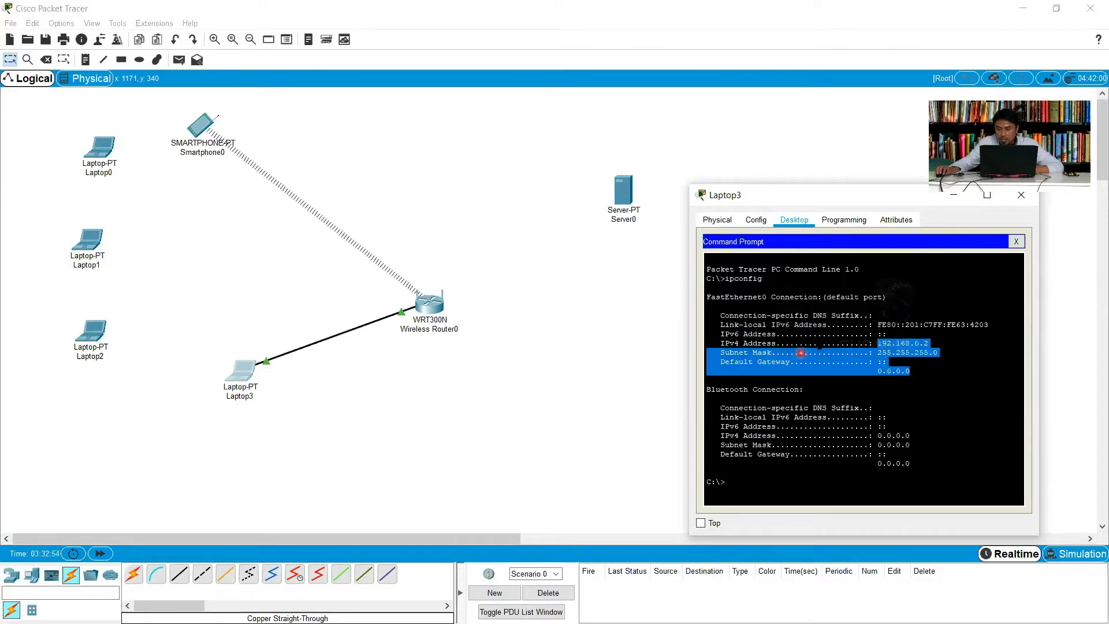
{"action": "left_click", "coordinate": [922, 341]}
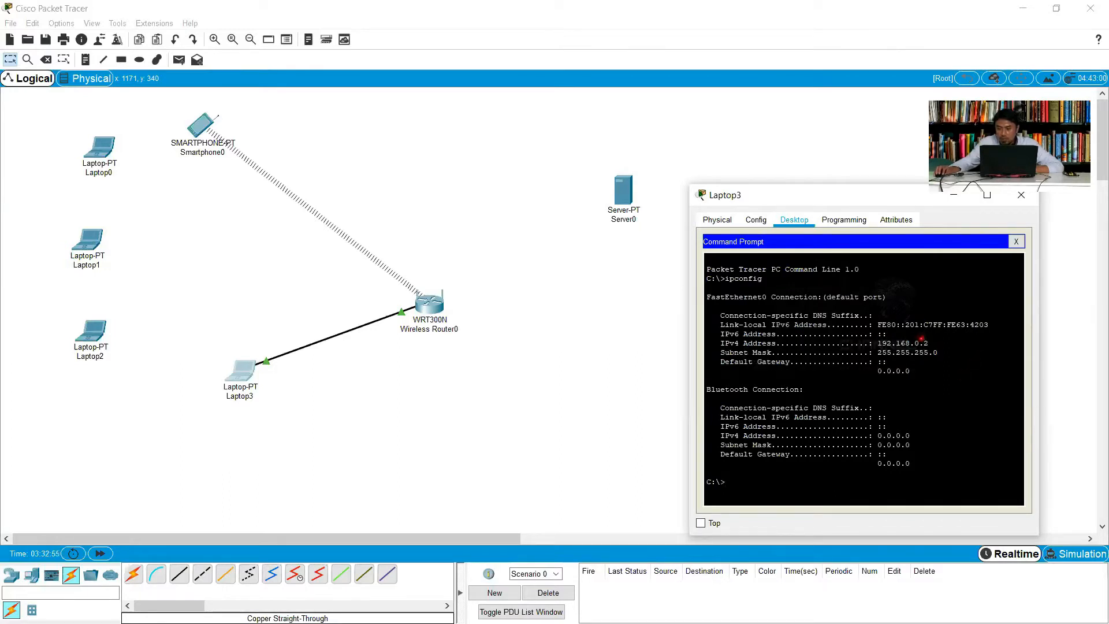
{"action": "left_click_drag", "start_coordinate": [887, 335], "coordinate": [940, 352]}
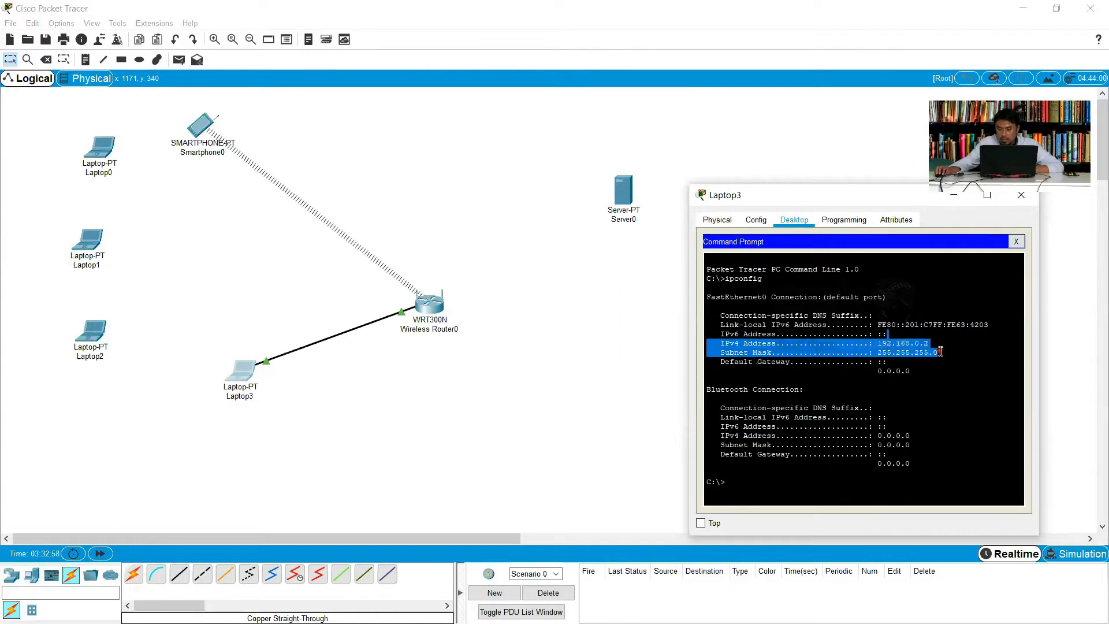
Ping the wireless router at 192.168.0.1 from Laptop3 to test the connection
{"action": "left_click", "coordinate": [787, 485]}
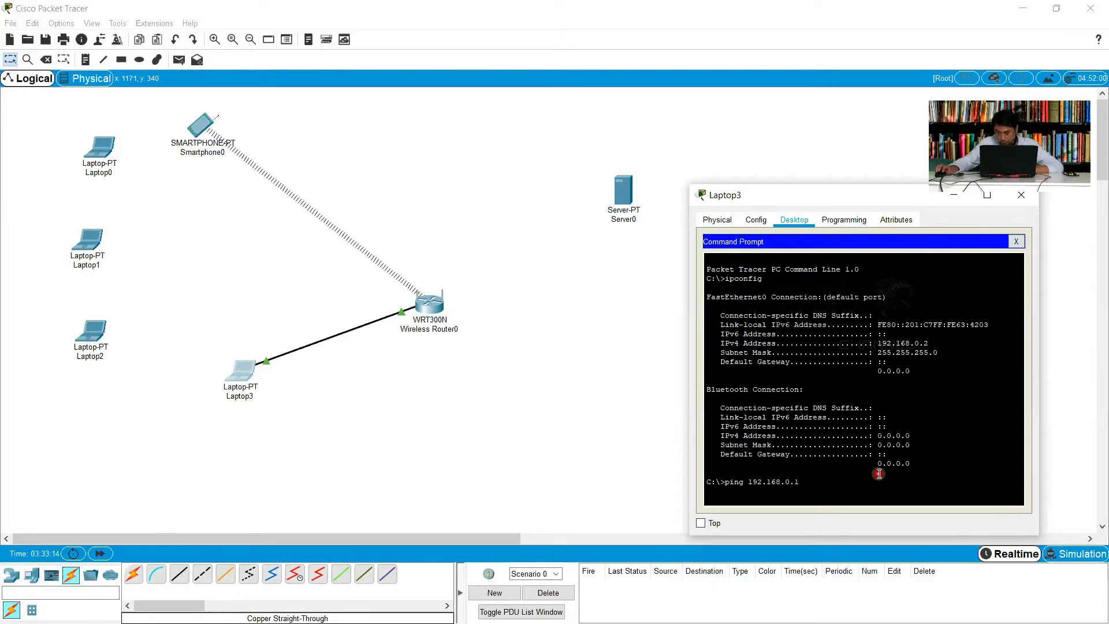
{"action": "key", "text": "Return"}
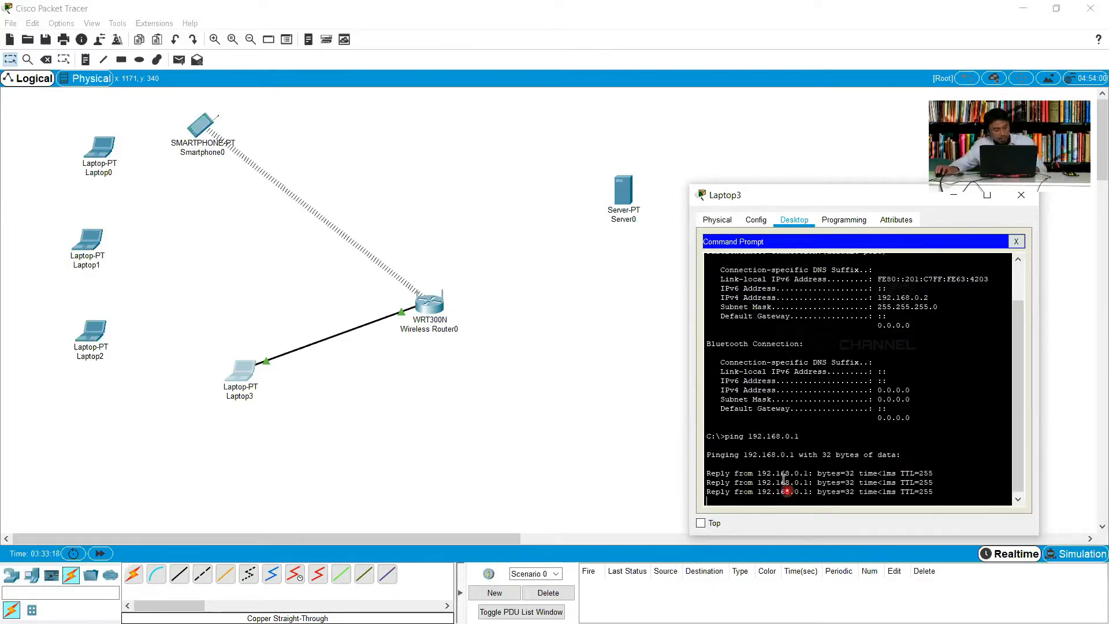
{"action": "key", "text": "Return"}
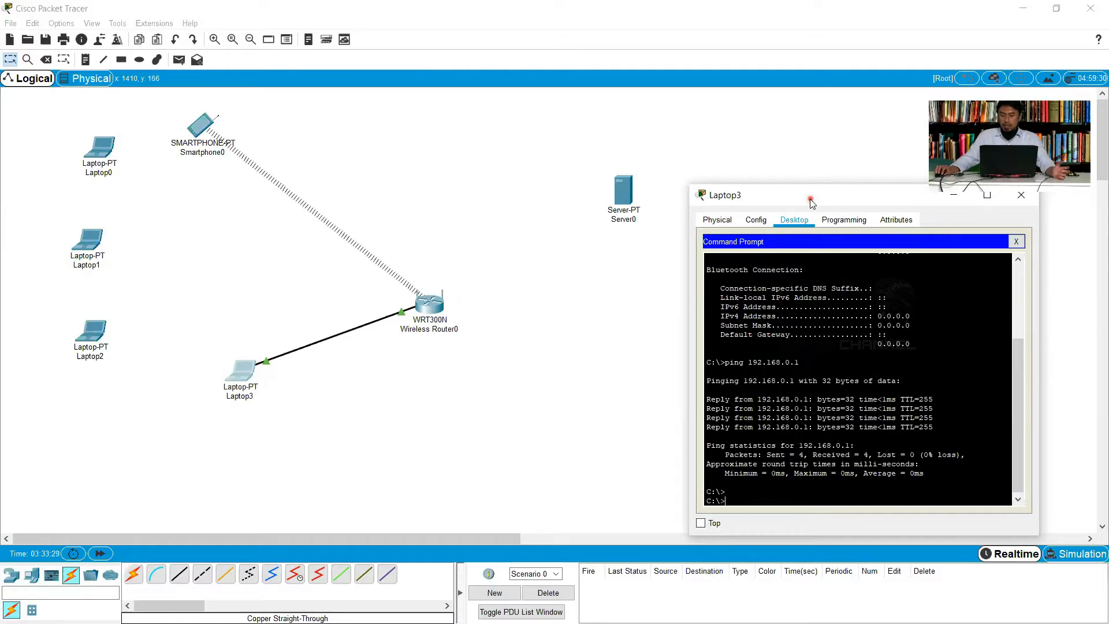
Close Laptop3's Command Prompt and open its Web Browser in an enlarged window beside the topology
{"action": "left_click_drag", "start_coordinate": [811, 201], "coordinate": [794, 229]}
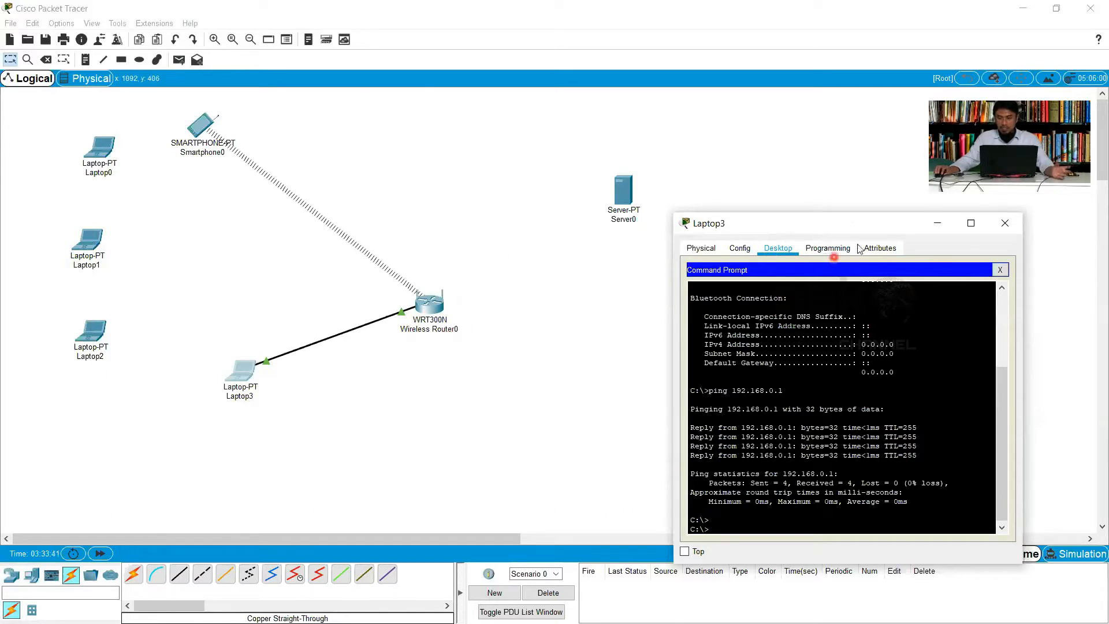
{"action": "left_click_drag", "start_coordinate": [826, 231], "coordinate": [803, 226]}
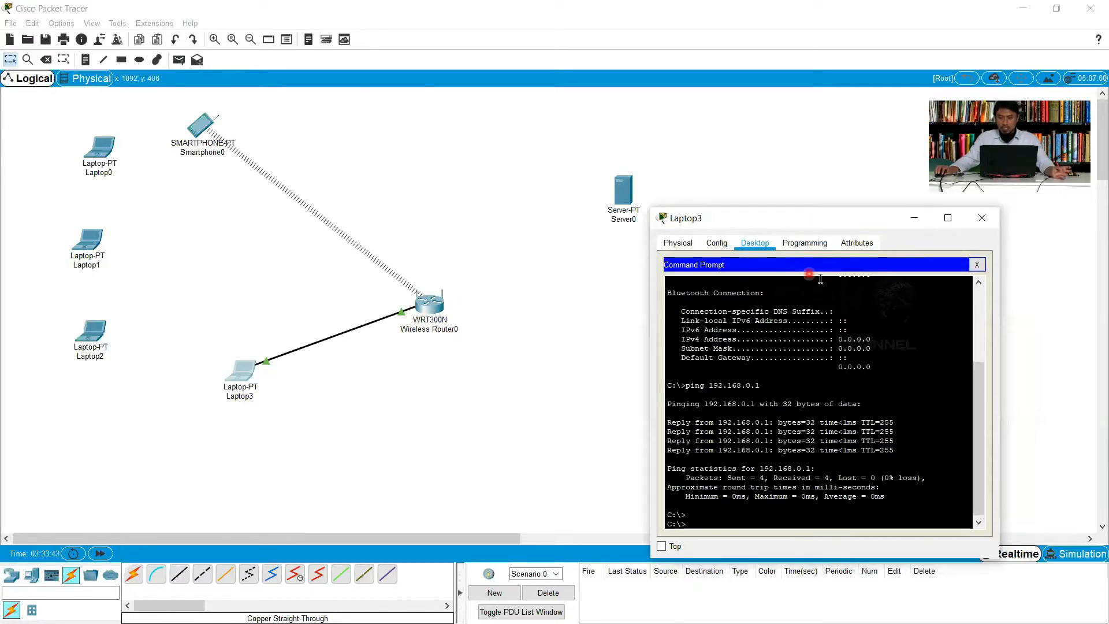
{"action": "left_click", "coordinate": [976, 265]}
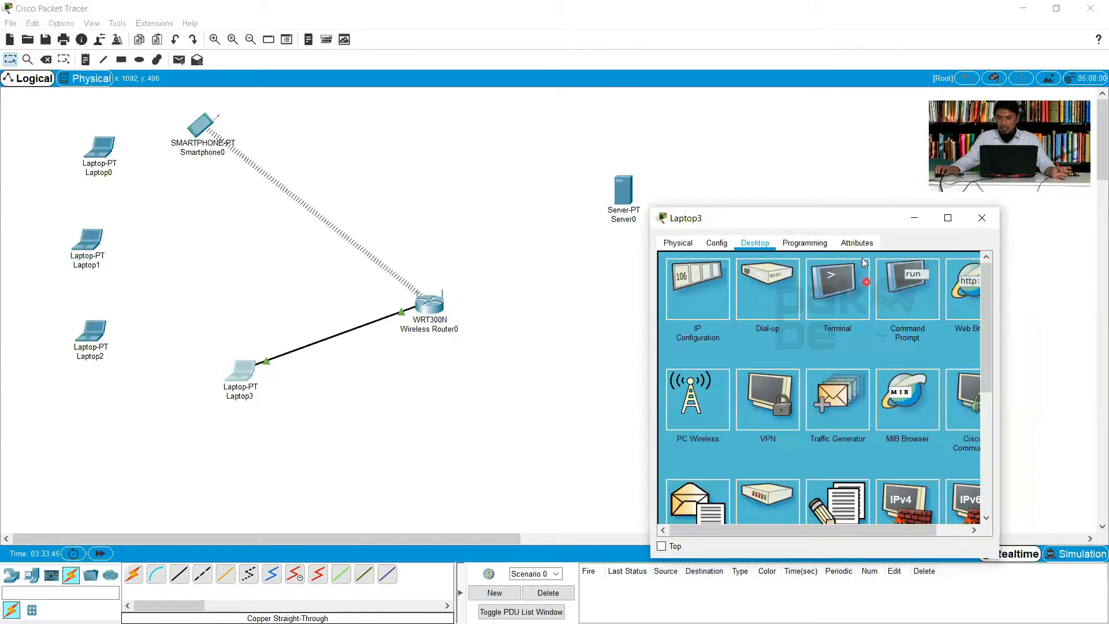
{"action": "left_click_drag", "start_coordinate": [831, 530], "coordinate": [864, 531]}
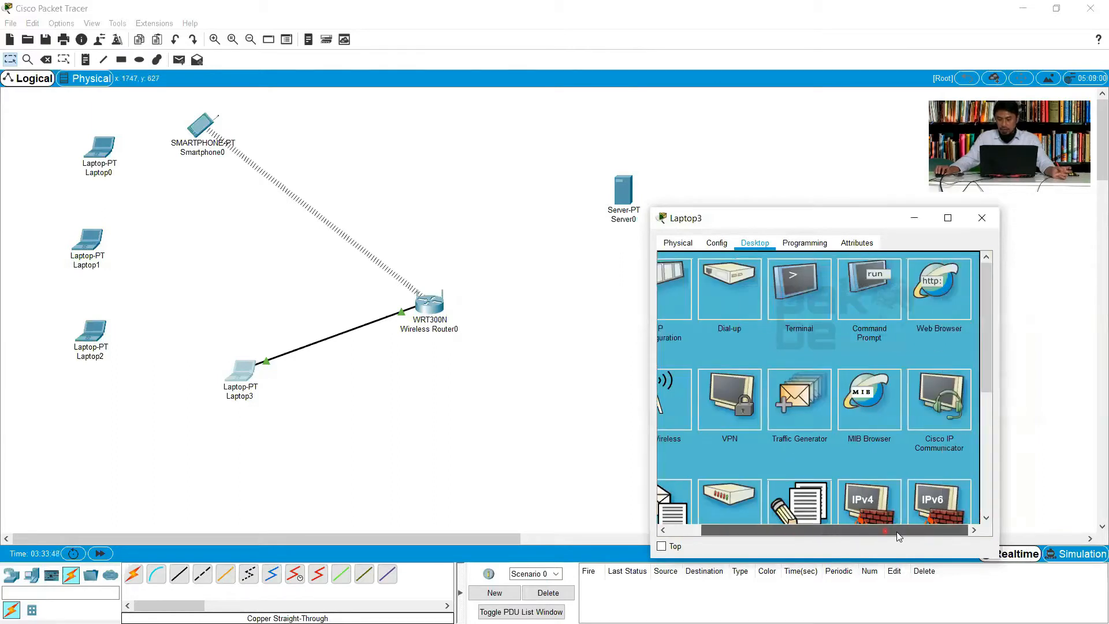
{"action": "left_click", "coordinate": [938, 287]}
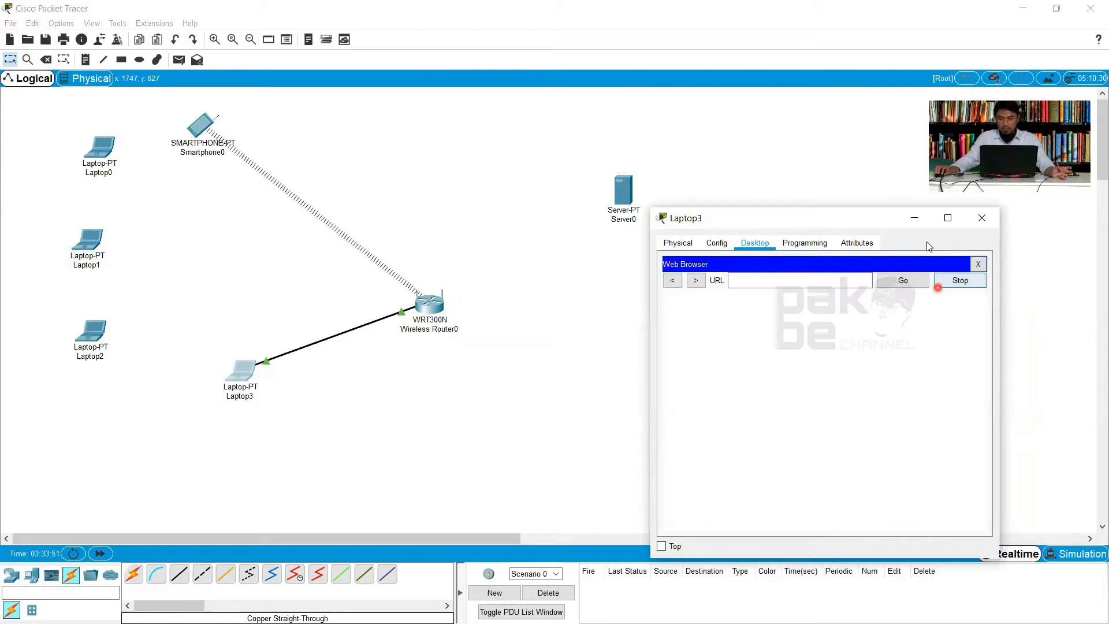
{"action": "left_click", "coordinate": [948, 218]}
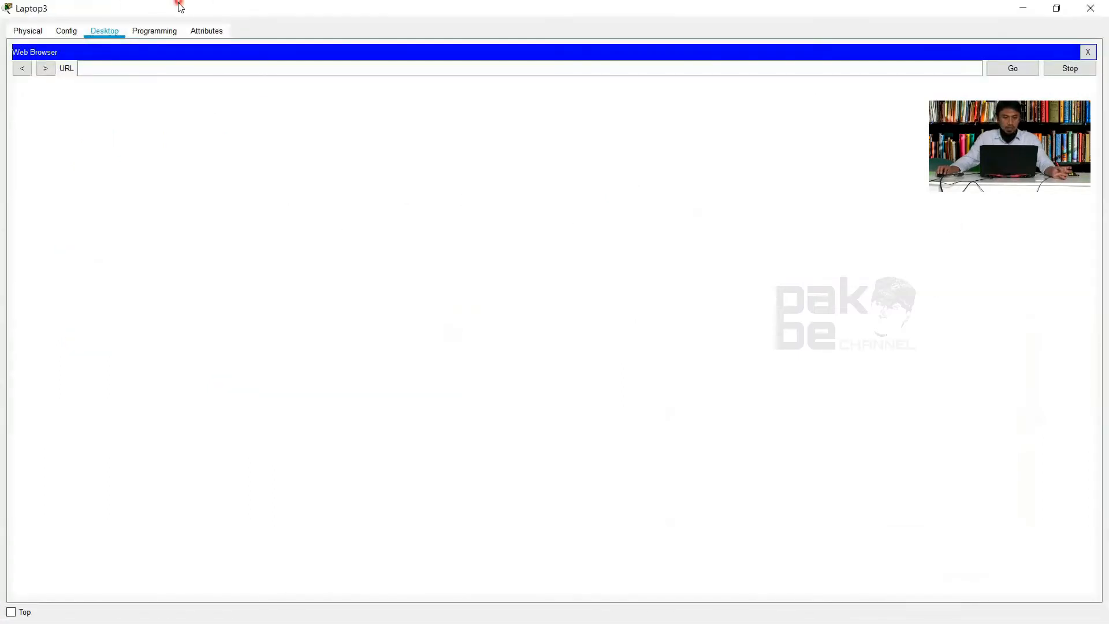
{"action": "left_click_drag", "start_coordinate": [179, 6], "coordinate": [476, 192]}
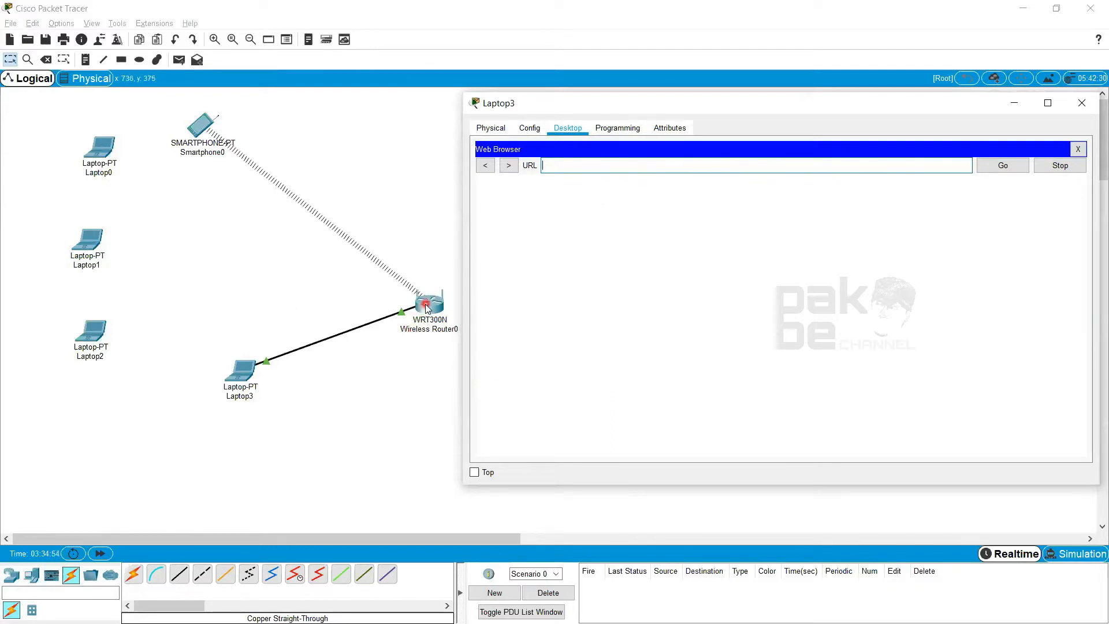
{"action": "left_click", "coordinate": [429, 328]}
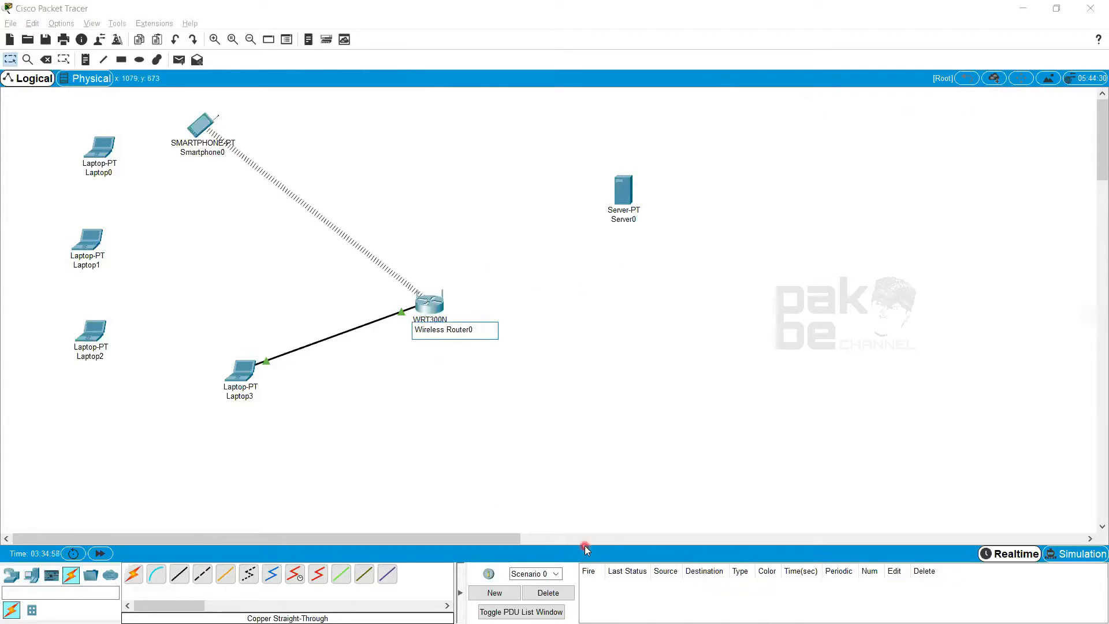
{"action": "key", "text": "alt+Tab"}
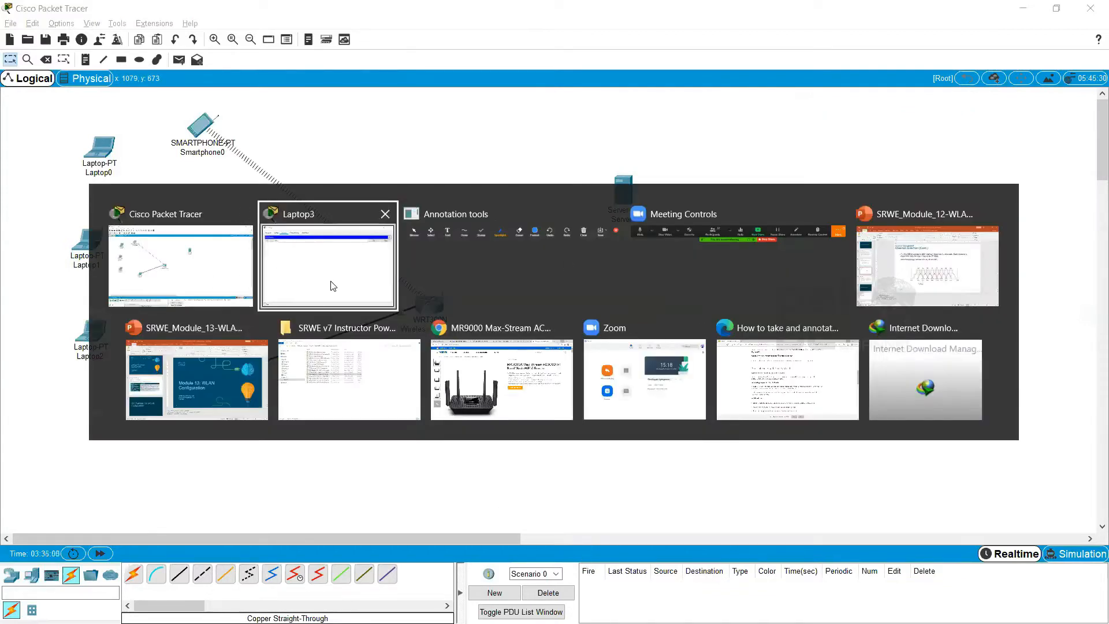
Return to Laptop3's Web Browser and load the router's page at 192.168.0.1
{"action": "left_click", "coordinate": [364, 289]}
{"action": "left_click", "coordinate": [612, 168]}
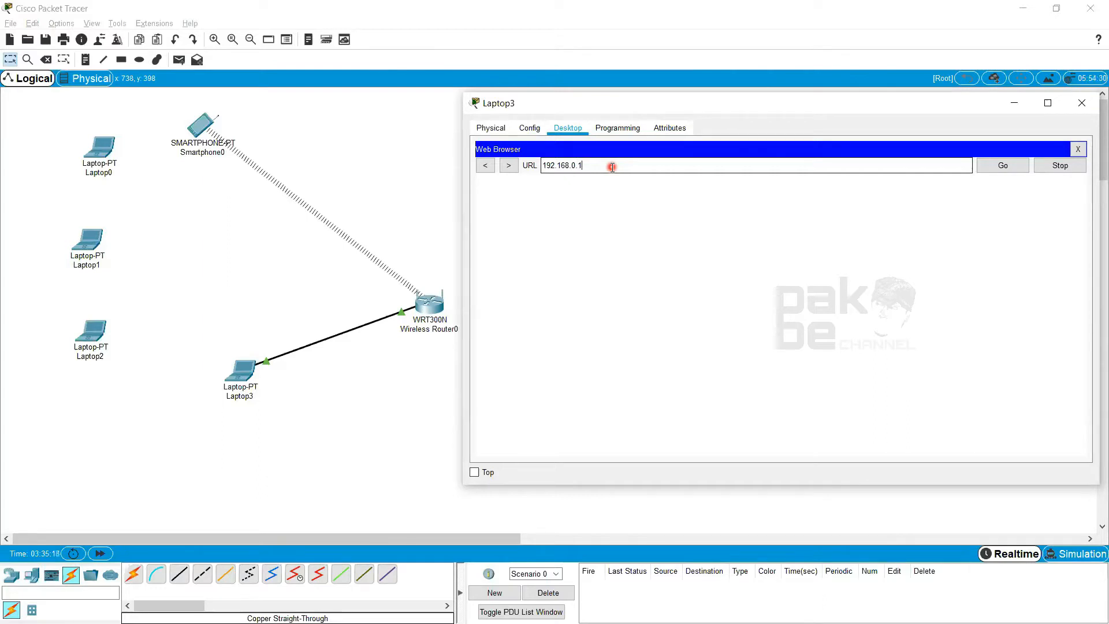
{"action": "key", "text": "Return"}
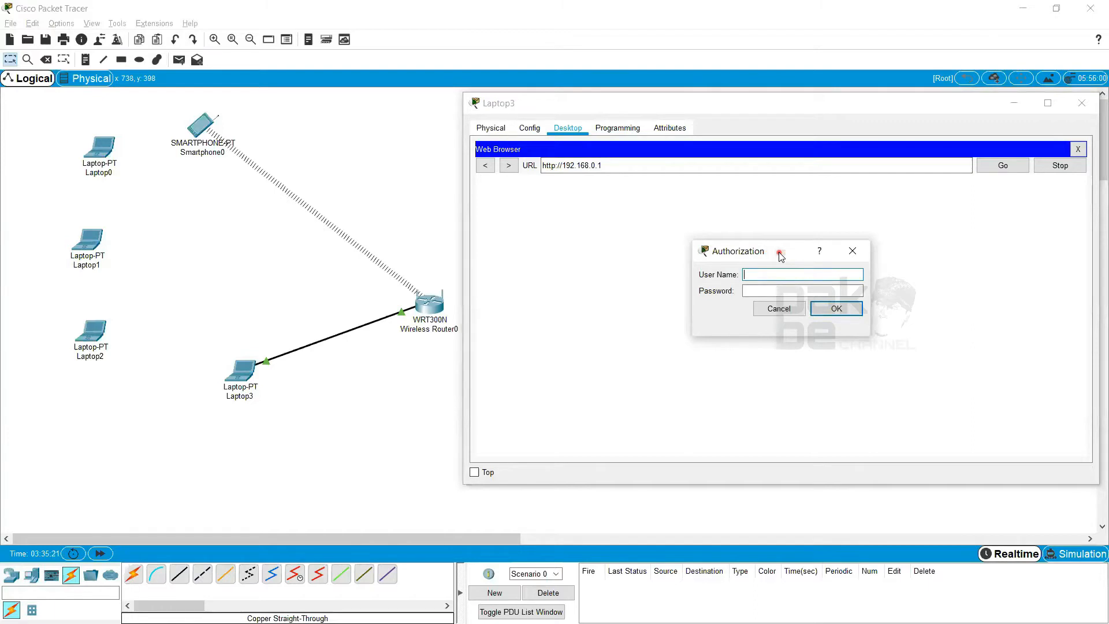
Log in to the wireless router with the user name admin and the account password
{"action": "left_click_drag", "start_coordinate": [780, 256], "coordinate": [739, 232]}
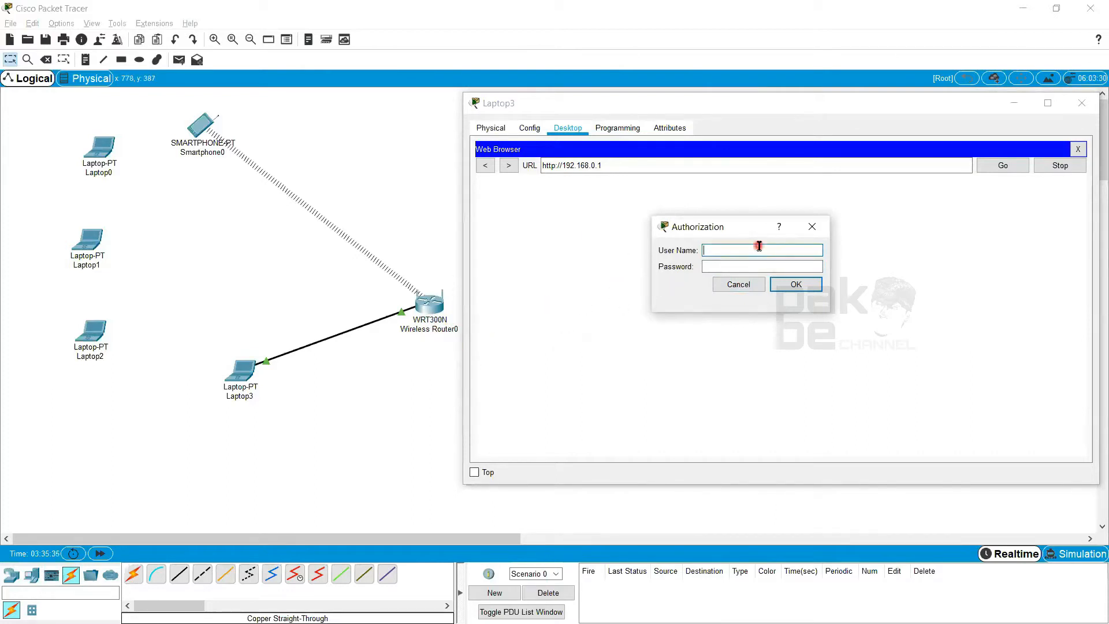
{"action": "left_click", "coordinate": [728, 251]}
{"action": "type", "text": "admin"}
{"action": "left_click", "coordinate": [709, 268]}
{"action": "left_click", "coordinate": [710, 267]}
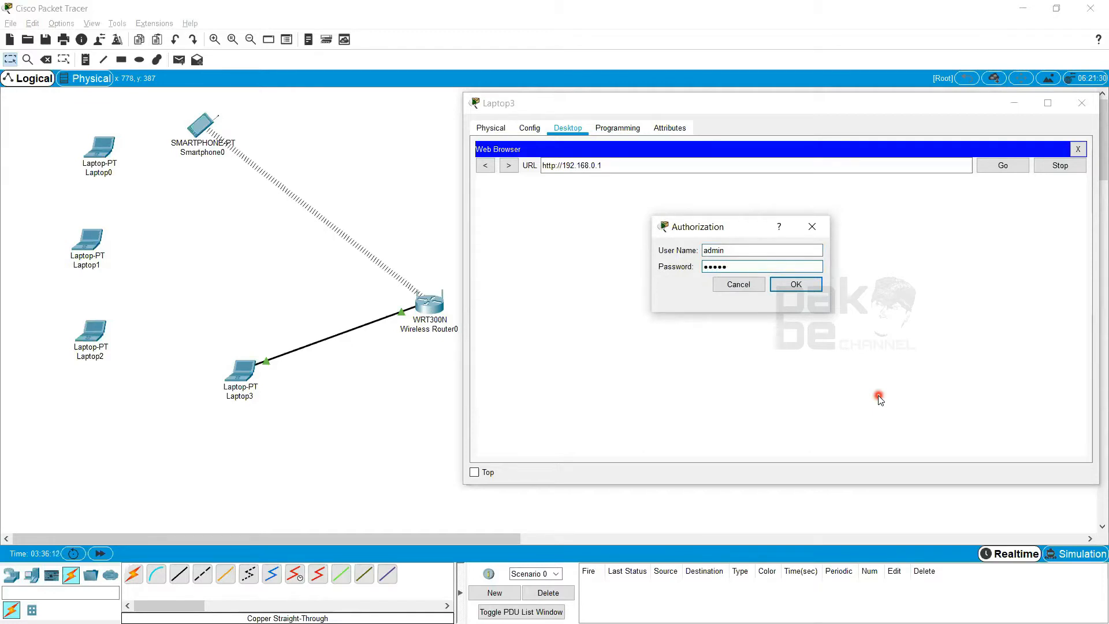
{"action": "left_click", "coordinate": [805, 284]}
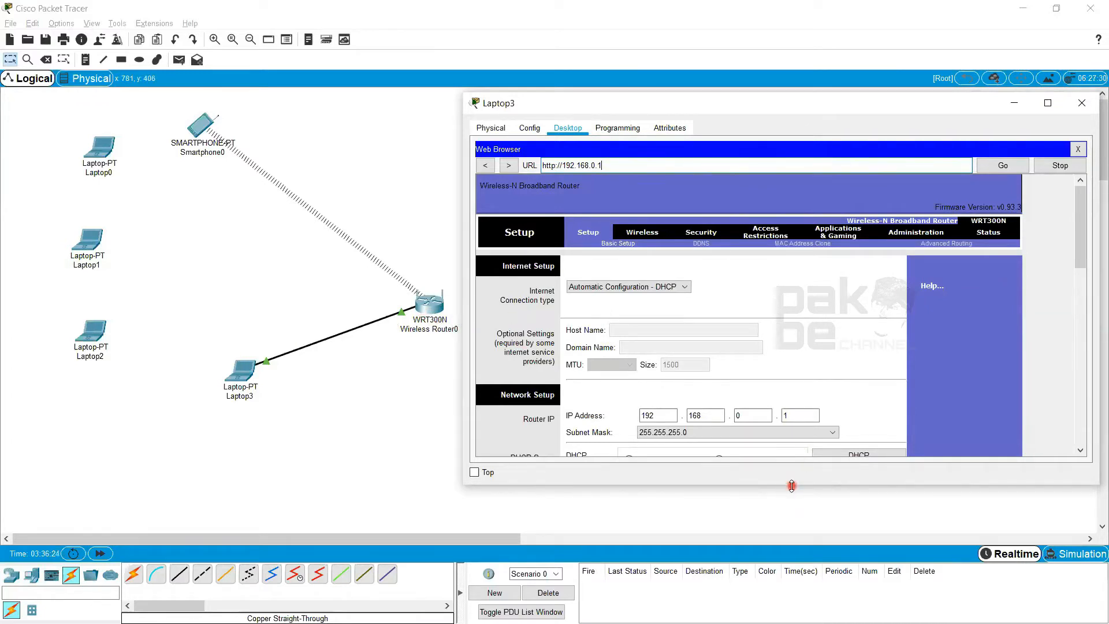
Make the Laptop3 window taller at both ends to show more of the router's setup page
{"action": "left_click_drag", "start_coordinate": [791, 486], "coordinate": [792, 523]}
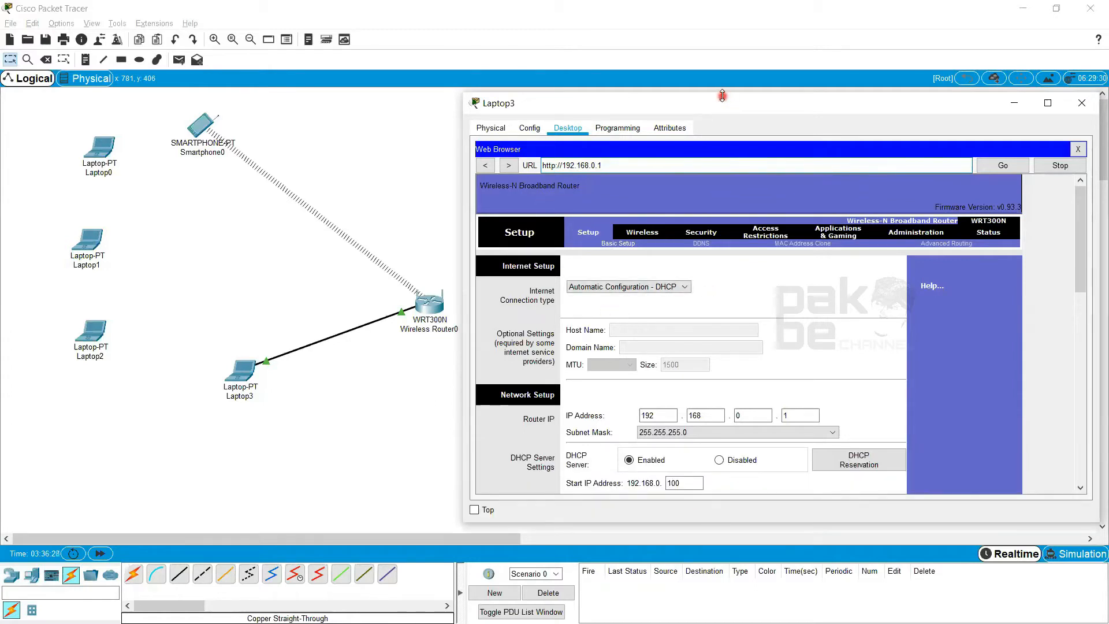
{"action": "left_click_drag", "start_coordinate": [722, 96], "coordinate": [722, 58]}
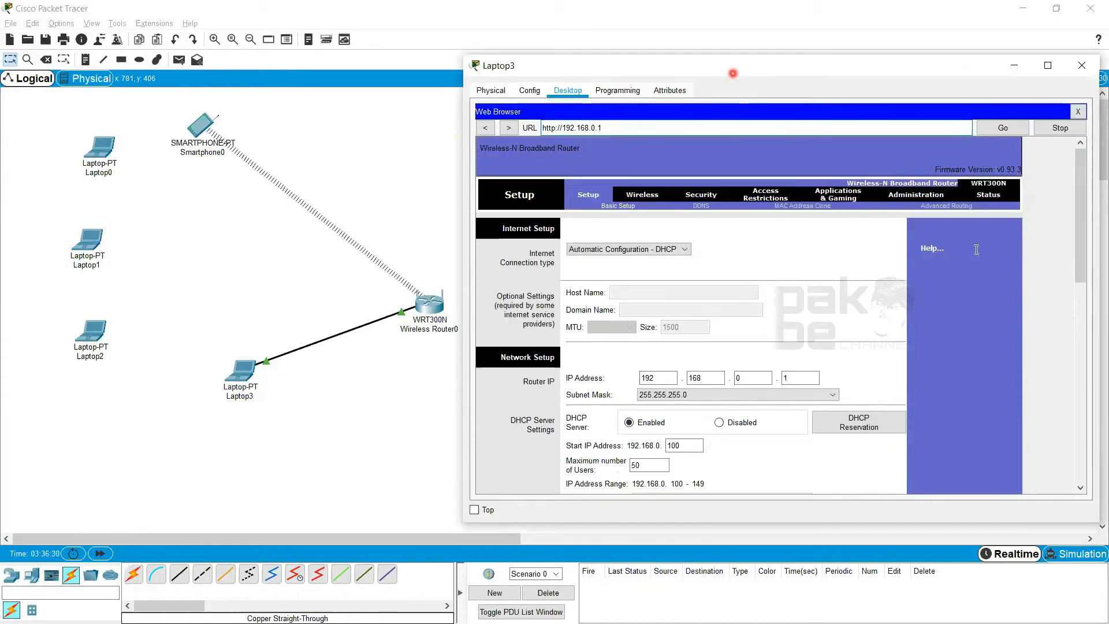
{"action": "left_click", "coordinate": [617, 132]}
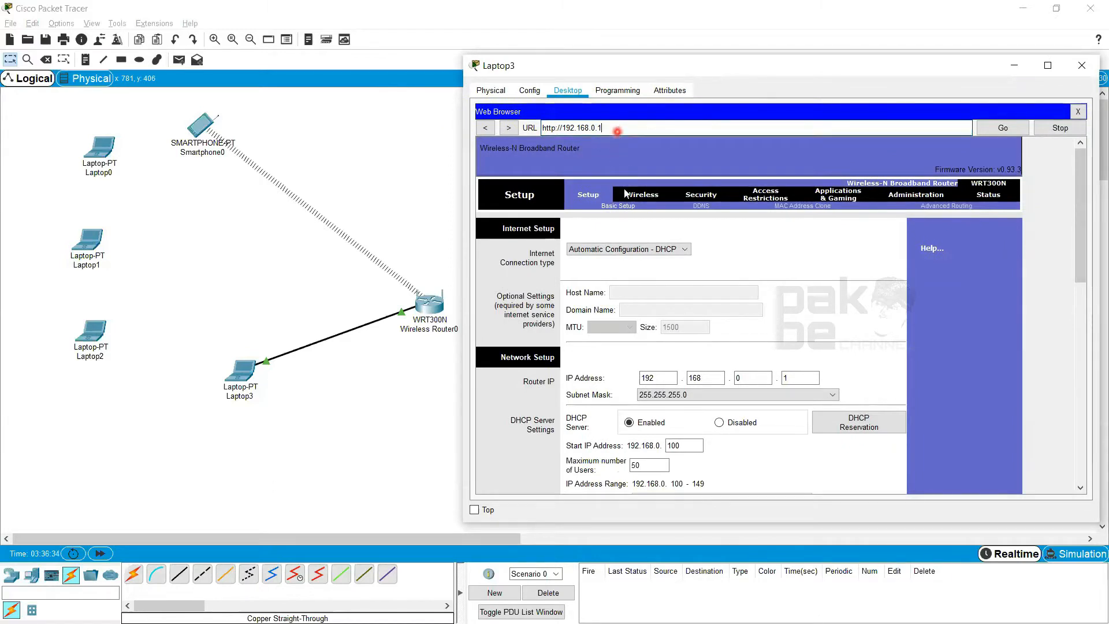
{"action": "left_click", "coordinate": [772, 220]}
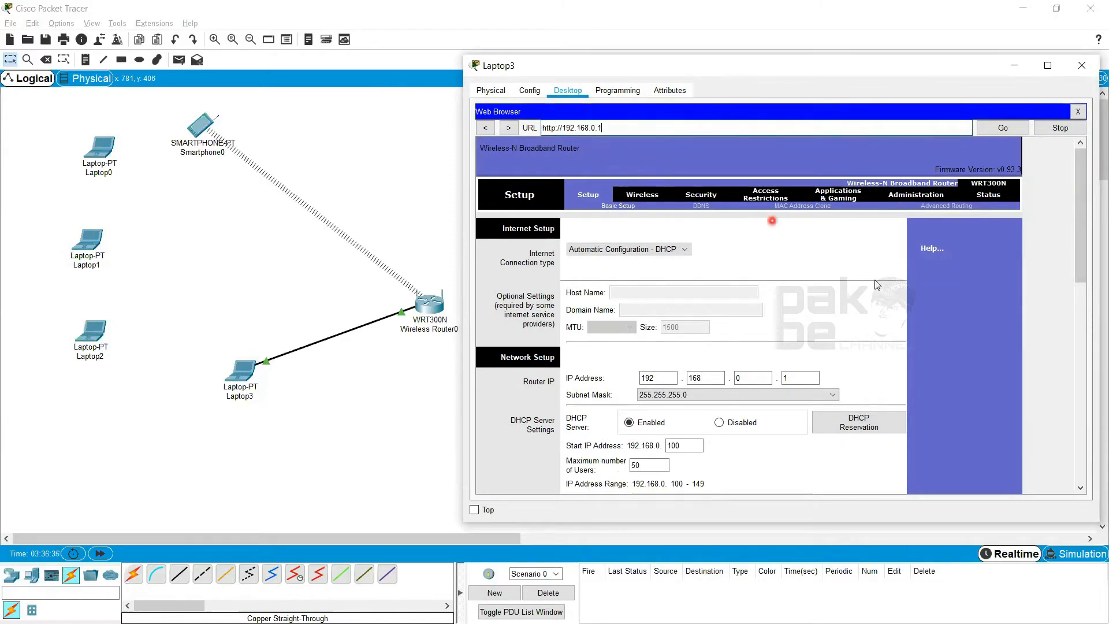
Examine the Internet Setup and Network Setup sections of the router's Basic Setup page, including the DHCP server settings
{"action": "left_click", "coordinate": [1080, 244]}
{"action": "left_click", "coordinate": [1078, 265]}
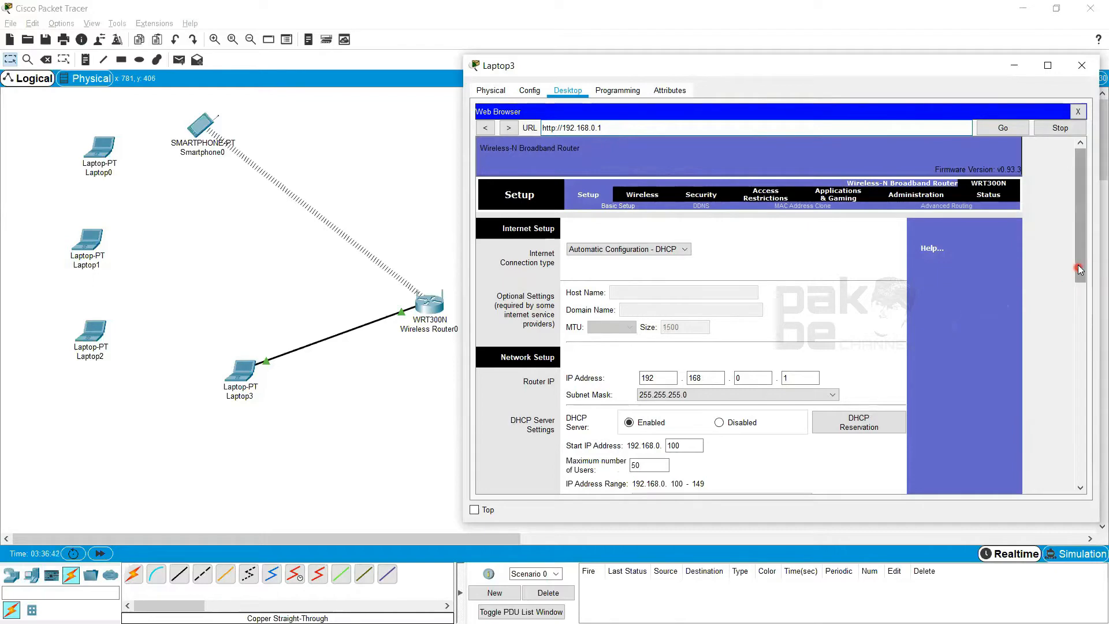
{"action": "mouse_move", "coordinate": [1080, 266]}
{"action": "left_mouse_down"}
{"action": "mouse_move", "coordinate": [1092, 386]}
{"action": "mouse_move", "coordinate": [1079, 257]}
{"action": "left_mouse_up"}
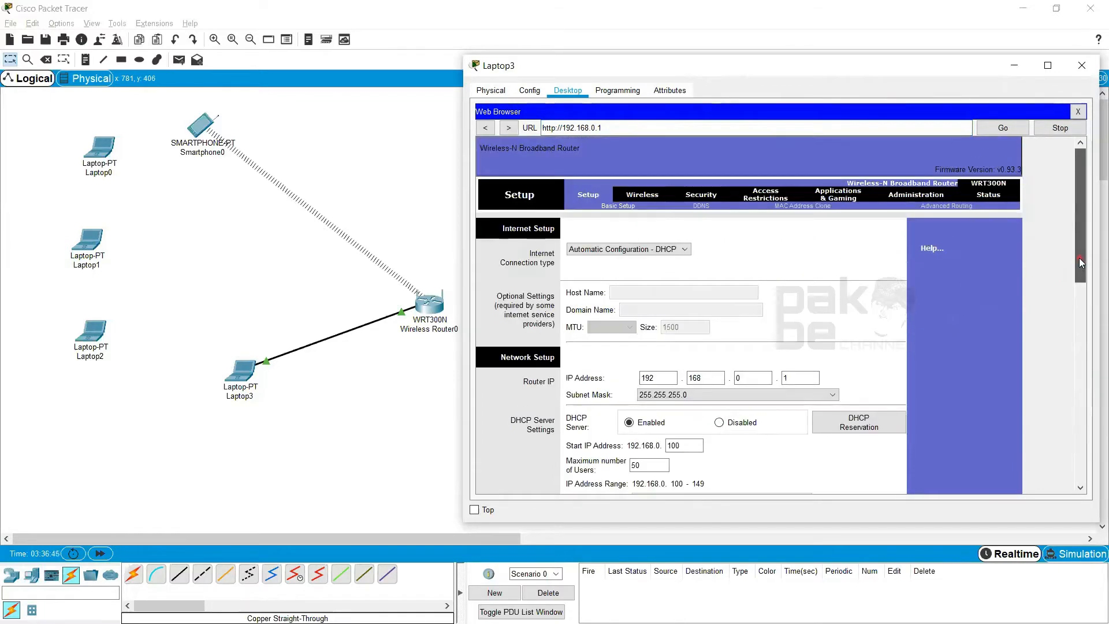
{"action": "left_click", "coordinate": [748, 349]}
{"action": "left_click", "coordinate": [773, 271]}
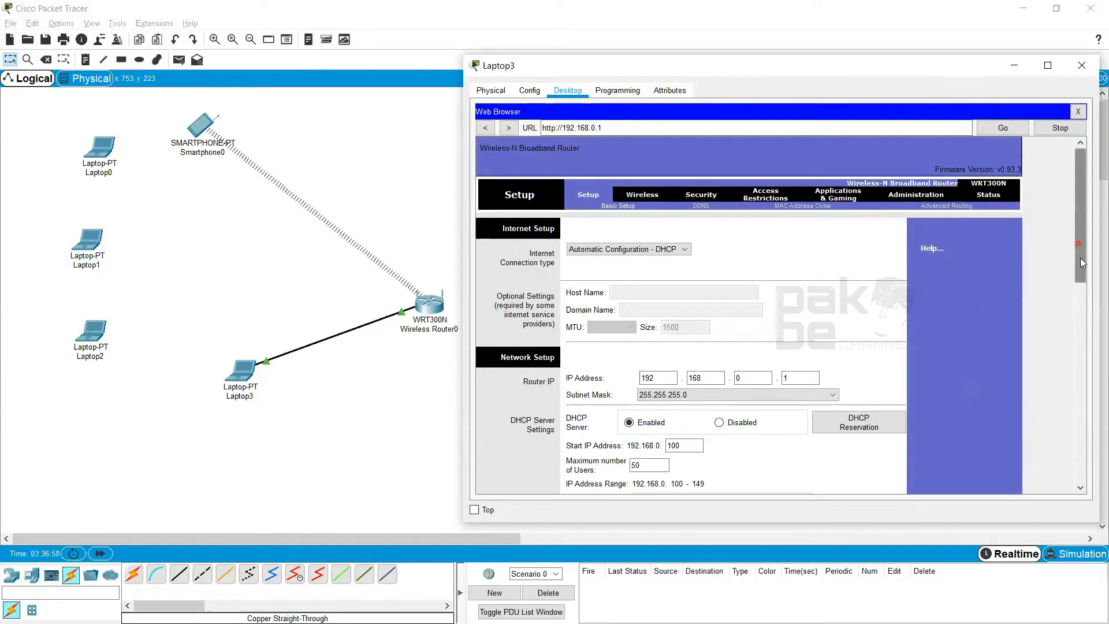
{"action": "scroll", "coordinate": [1080, 258], "scroll_direction": "down", "scroll_amount": 1}
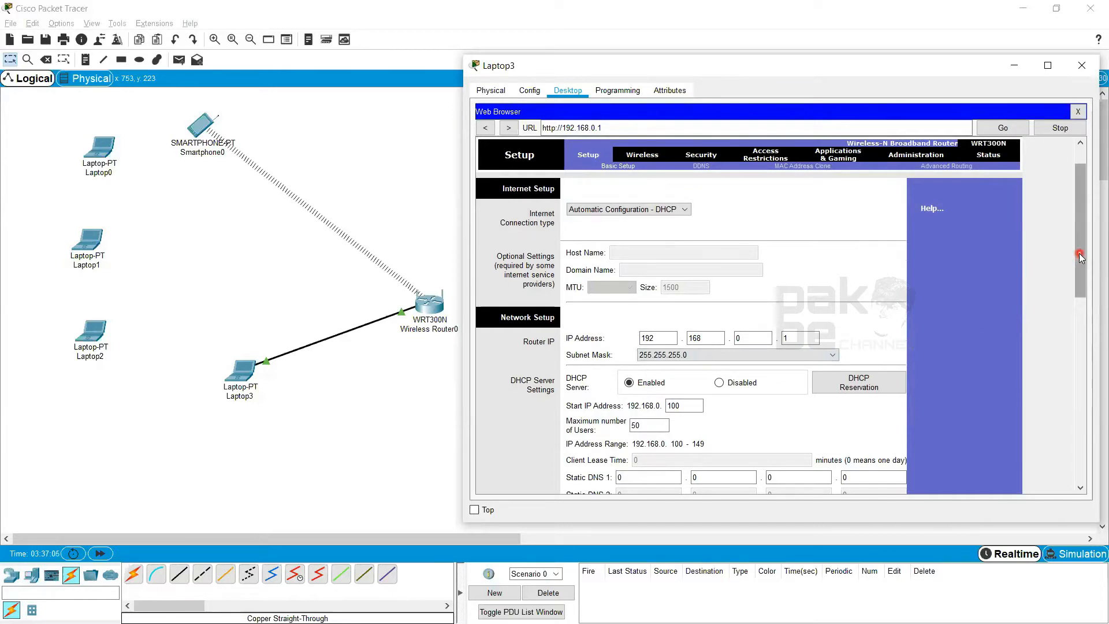
{"action": "mouse_move", "coordinate": [1082, 253]}
{"action": "left_mouse_down"}
{"action": "mouse_move", "coordinate": [1071, 253]}
{"action": "mouse_move", "coordinate": [1075, 238]}
{"action": "left_mouse_up"}
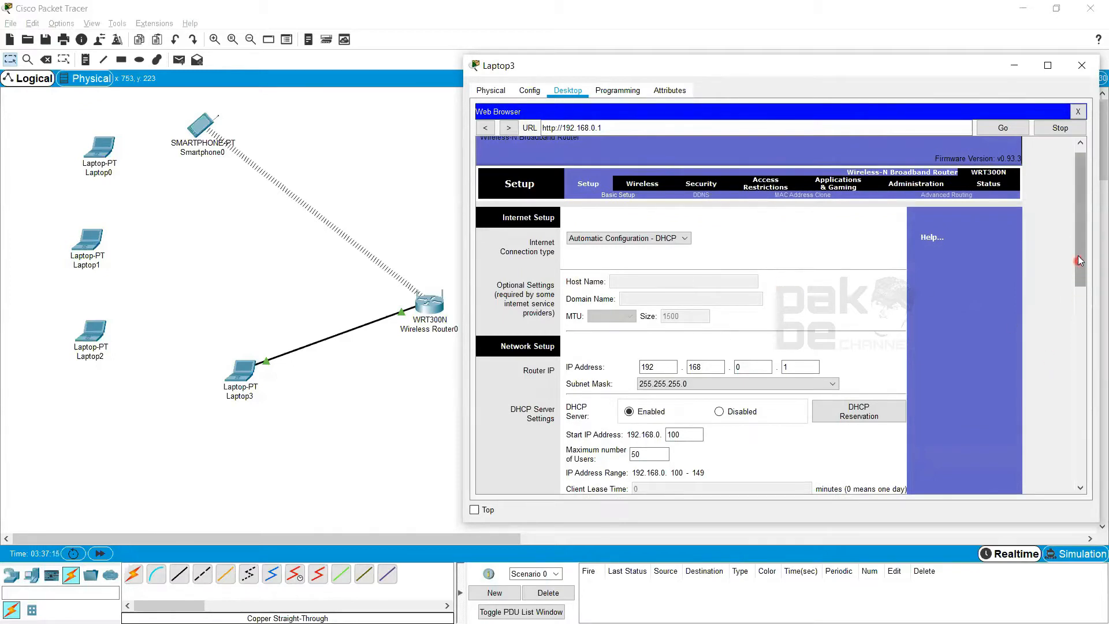
{"action": "mouse_move", "coordinate": [1078, 255]}
{"action": "left_mouse_down"}
{"action": "mouse_move", "coordinate": [1079, 290]}
{"action": "mouse_move", "coordinate": [1081, 275]}
{"action": "left_mouse_up"}
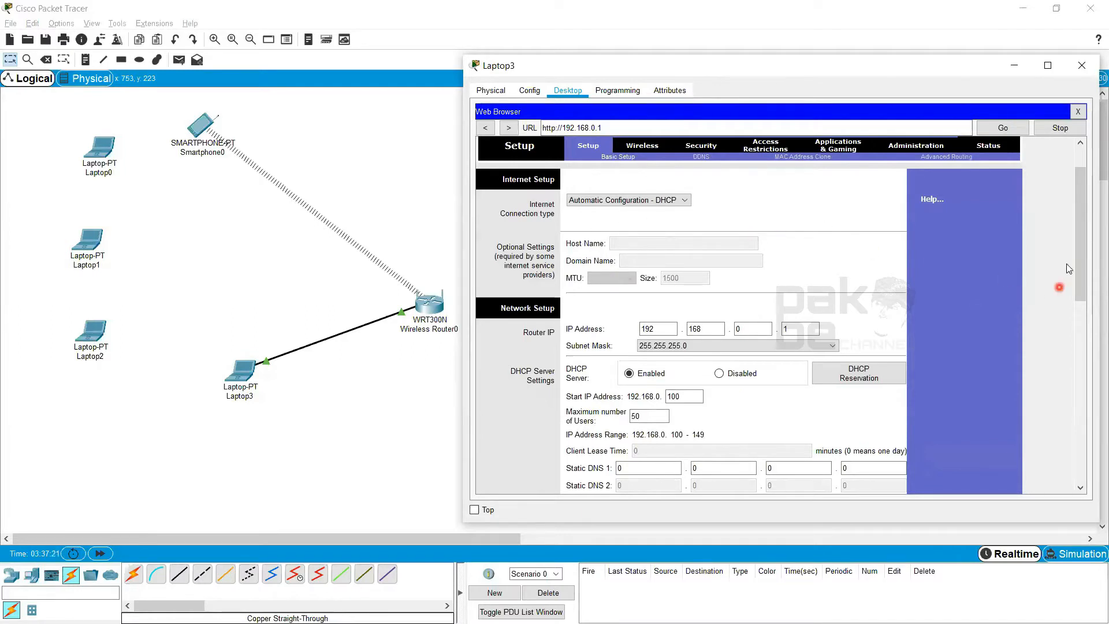
{"action": "left_click_drag", "start_coordinate": [1081, 251], "coordinate": [1080, 241]}
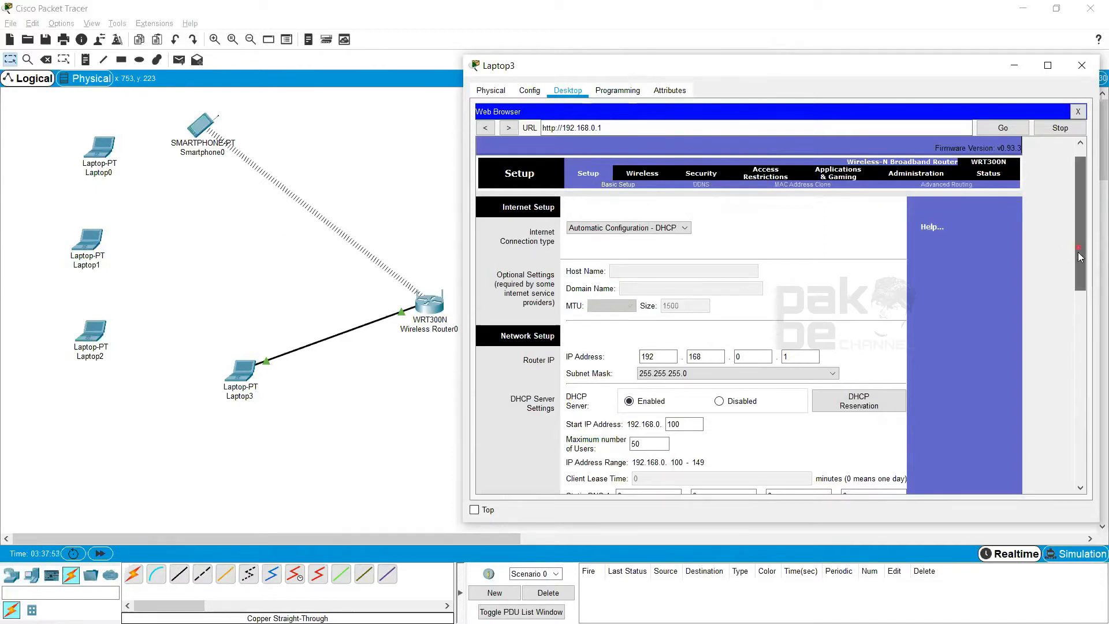
{"action": "left_click_drag", "start_coordinate": [1078, 252], "coordinate": [1080, 263]}
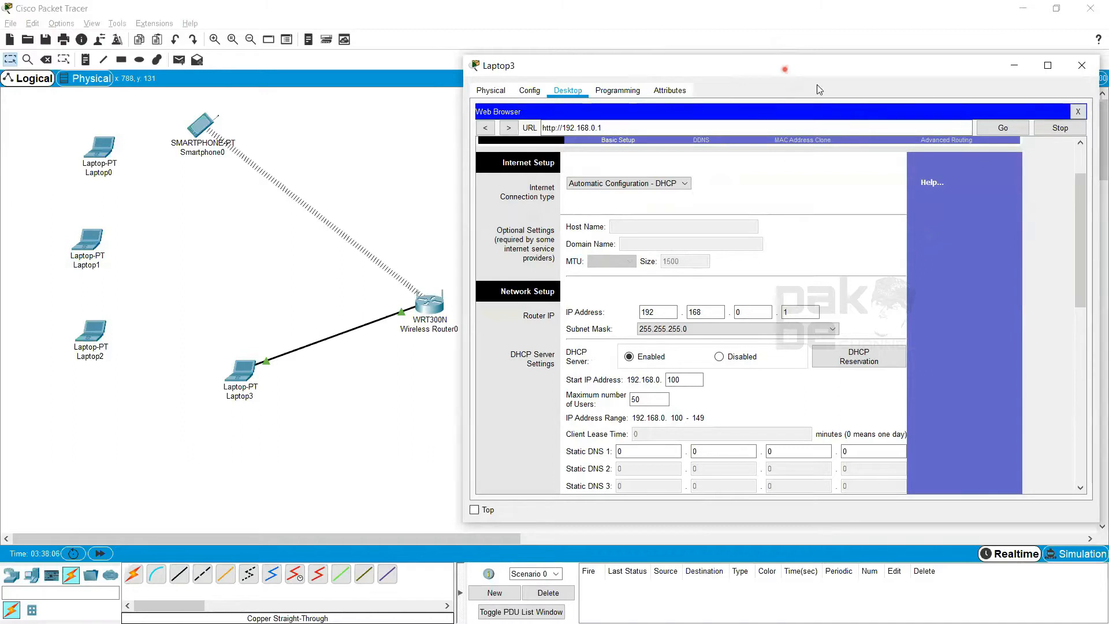
Move the Laptop3 window farther from the topology and outline Internet Setup in blue and Network Setup in red
{"action": "left_click_drag", "start_coordinate": [784, 69], "coordinate": [817, 85]}
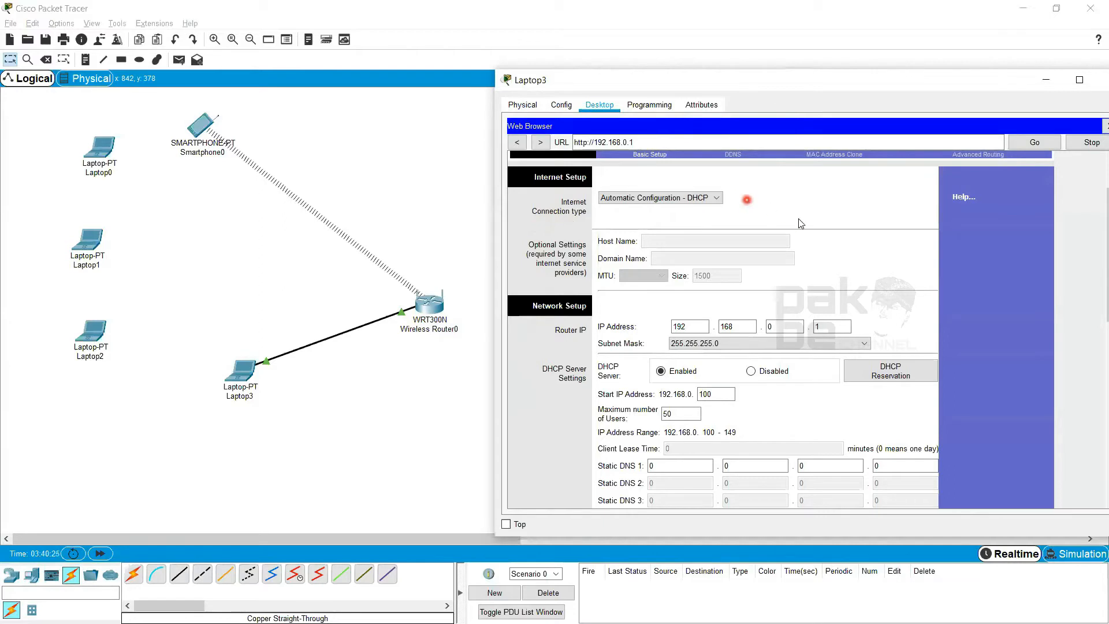
{"action": "left_click_drag", "start_coordinate": [507, 158], "coordinate": [894, 286]}
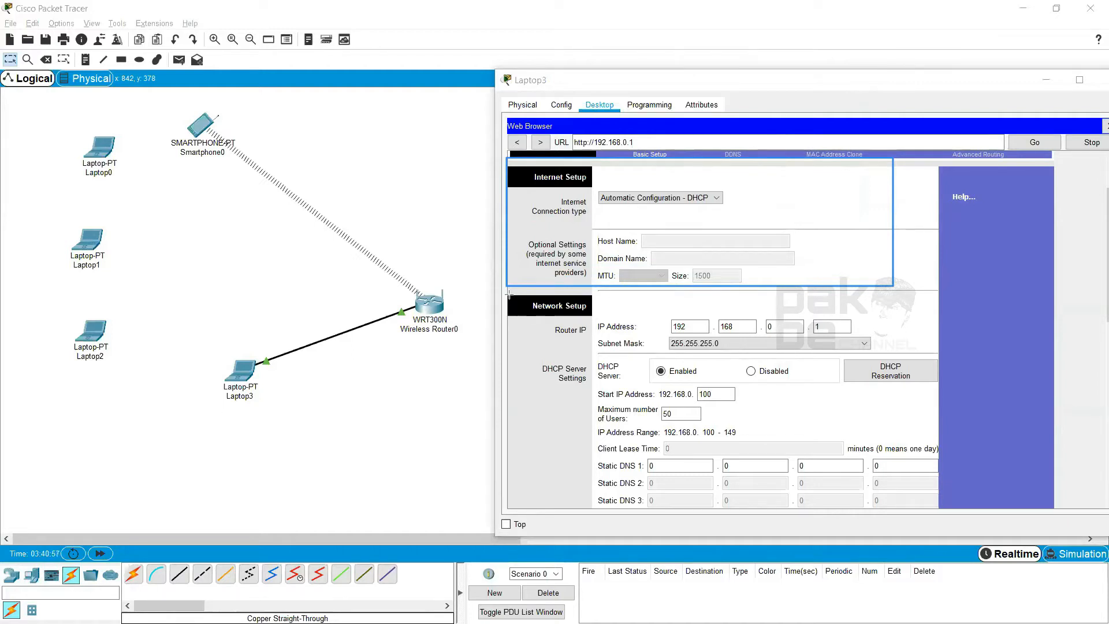
{"action": "mouse_move", "coordinate": [506, 291]}
{"action": "left_mouse_down"}
{"action": "mouse_move", "coordinate": [598, 345]}
{"action": "mouse_move", "coordinate": [870, 416]}
{"action": "mouse_move", "coordinate": [936, 504]}
{"action": "left_mouse_up"}
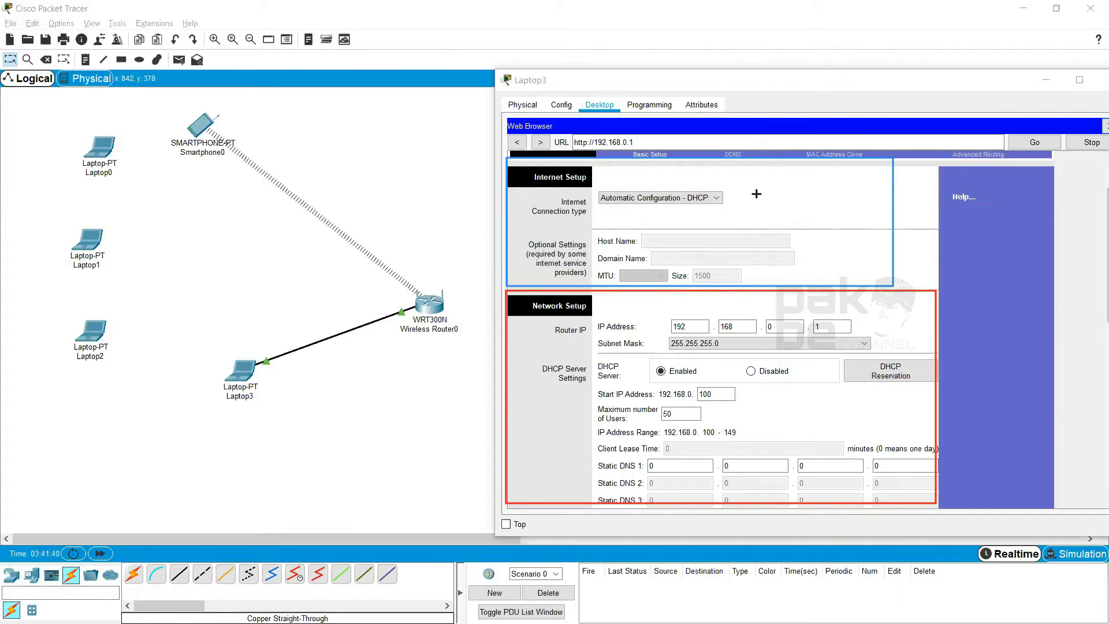
Draw a blue arrow from the Internet Setup outline and label it "internet" at the arrowhead
{"action": "left_click_drag", "start_coordinate": [757, 192], "coordinate": [932, 90]}
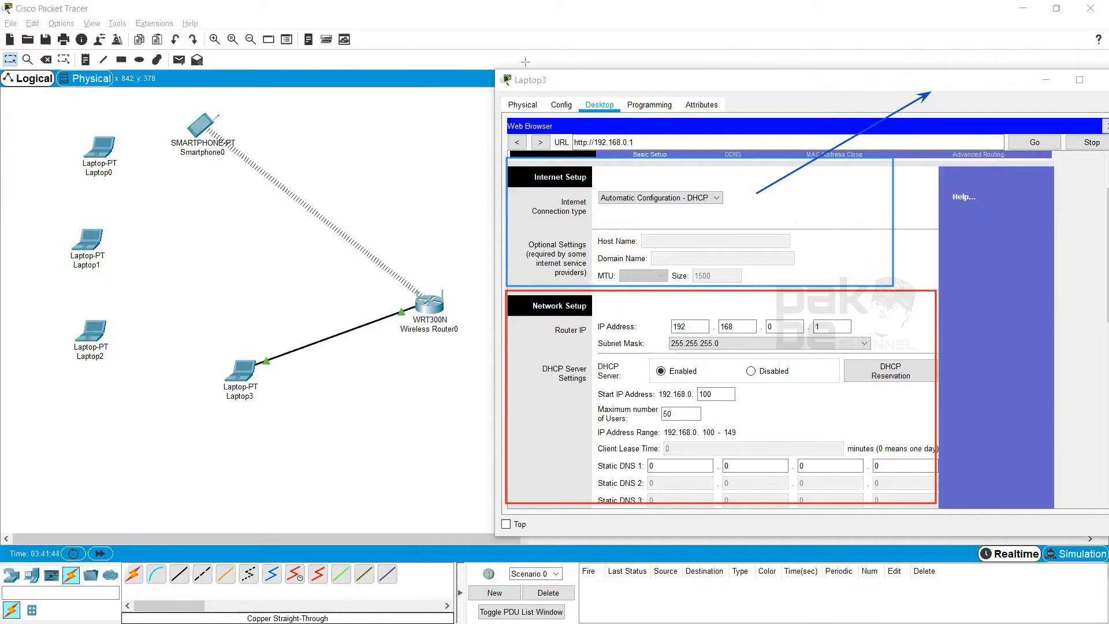
{"action": "left_click", "coordinate": [978, 84]}
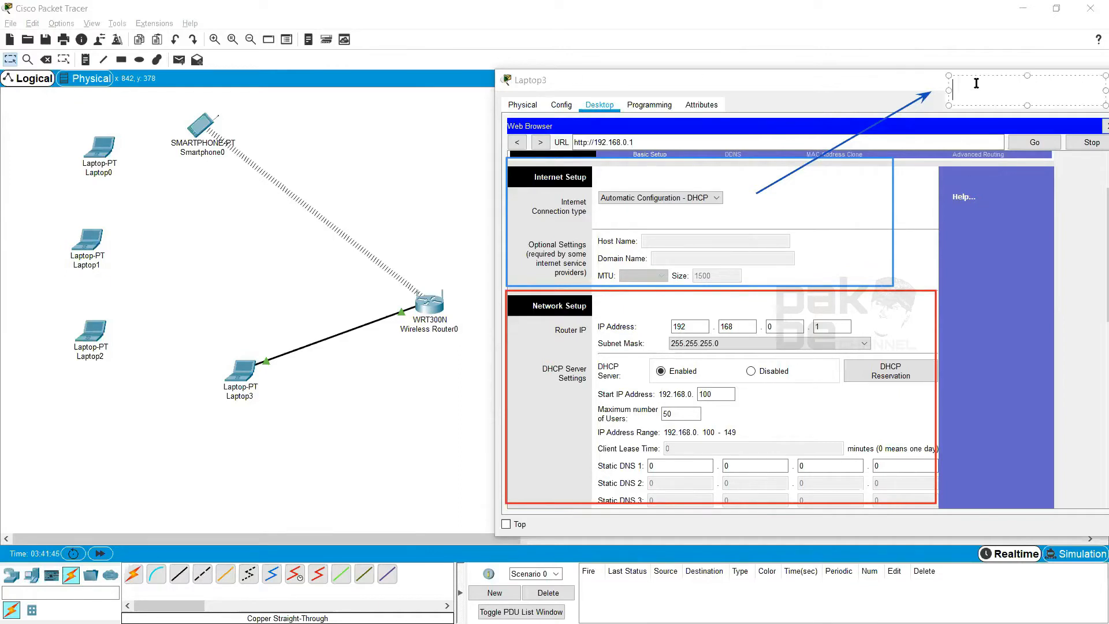
{"action": "type", "text": "internet"}
{"action": "left_click_drag", "start_coordinate": [954, 73], "coordinate": [941, 71]}
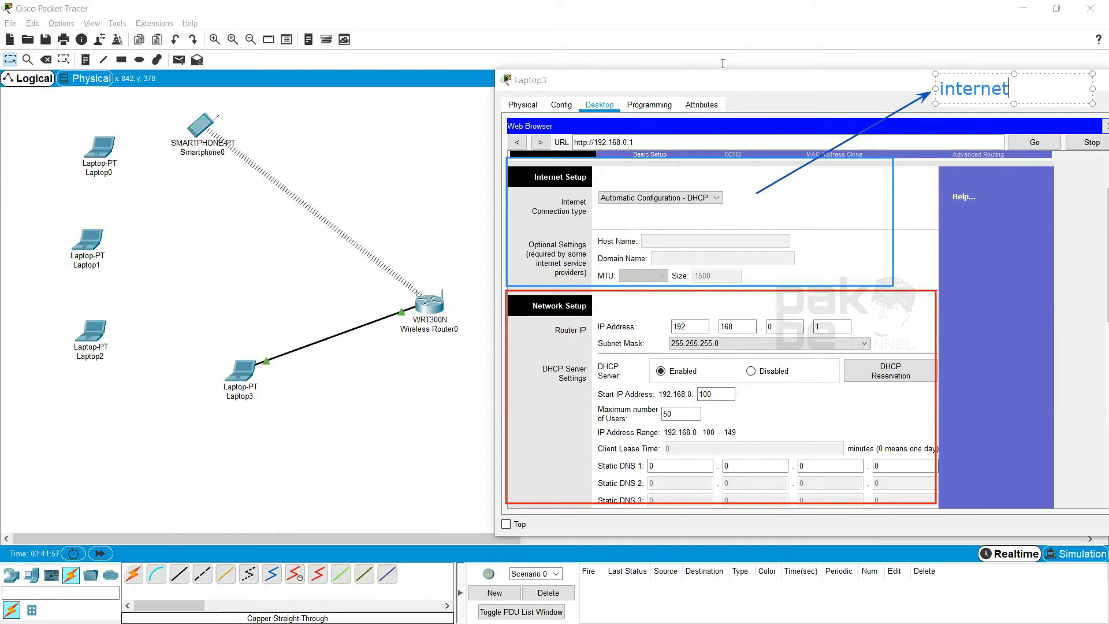
{"action": "left_click", "coordinate": [739, 118]}
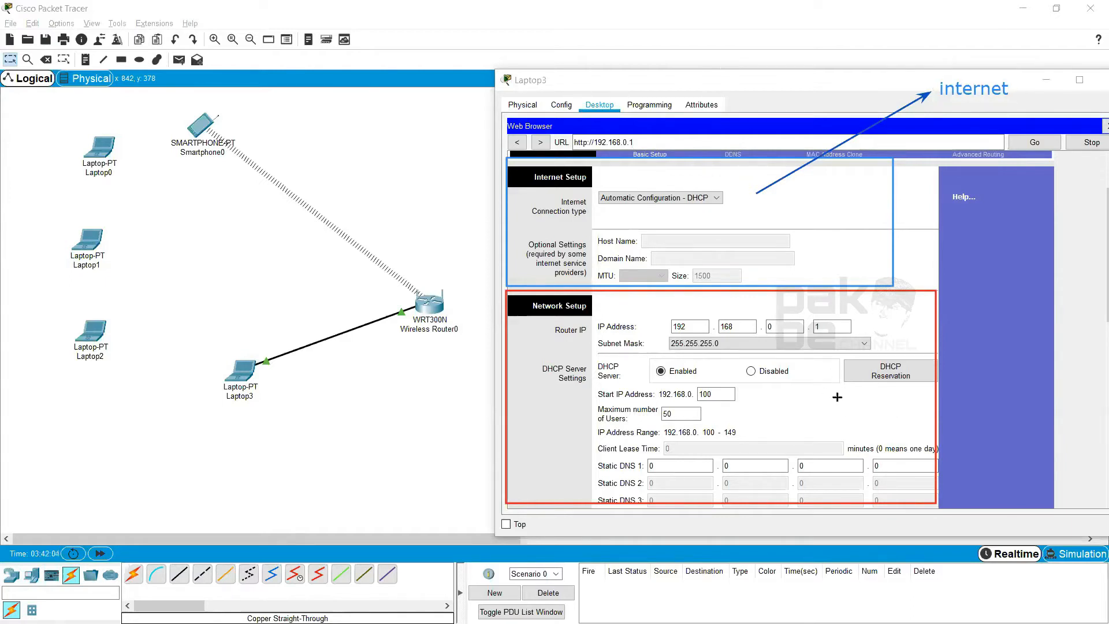
Draw a red arrow from the Network Setup outline and label it "lokal"
{"action": "mouse_move", "coordinate": [802, 398]}
{"action": "left_mouse_down"}
{"action": "mouse_move", "coordinate": [945, 400]}
{"action": "mouse_move", "coordinate": [1008, 440]}
{"action": "mouse_move", "coordinate": [959, 458]}
{"action": "mouse_move", "coordinate": [984, 453]}
{"action": "left_mouse_up"}
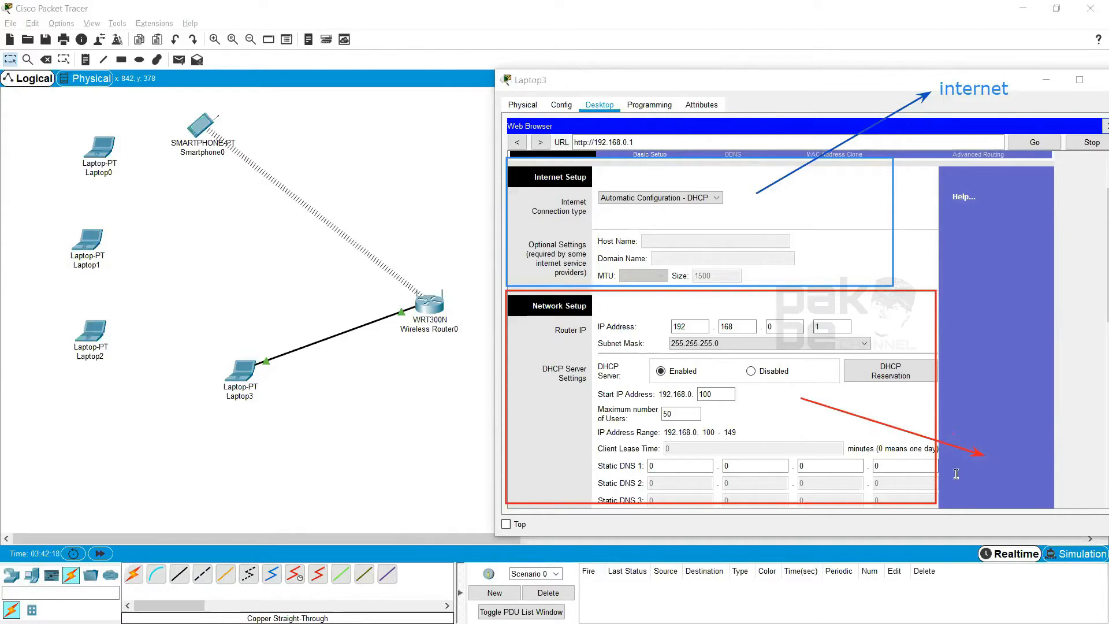
{"action": "left_click", "coordinate": [995, 455]}
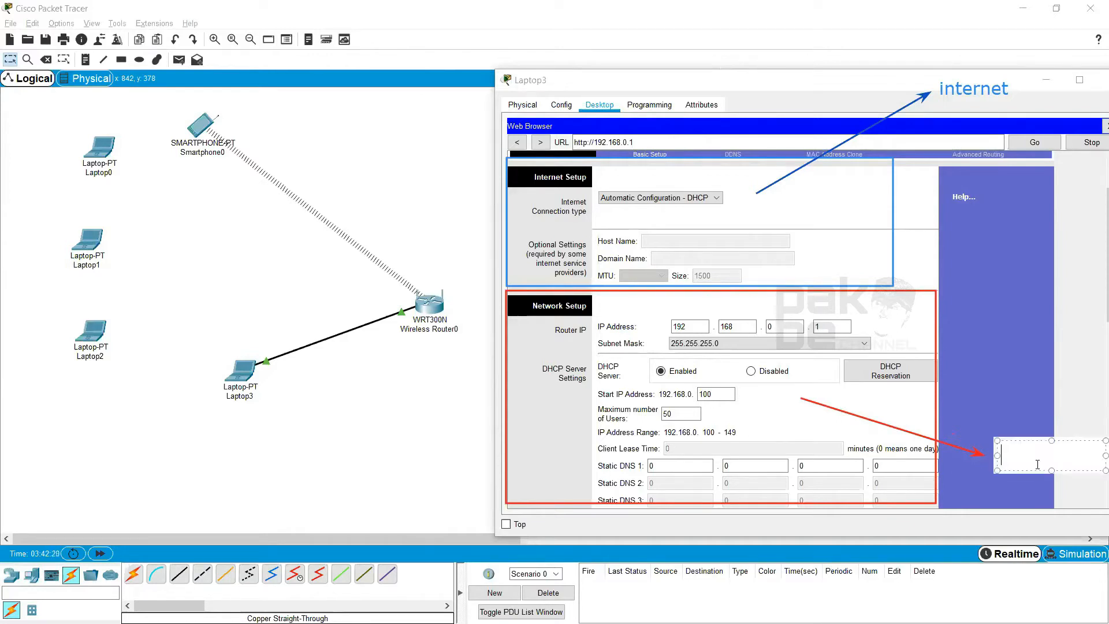
{"action": "type", "text": "lokal"}
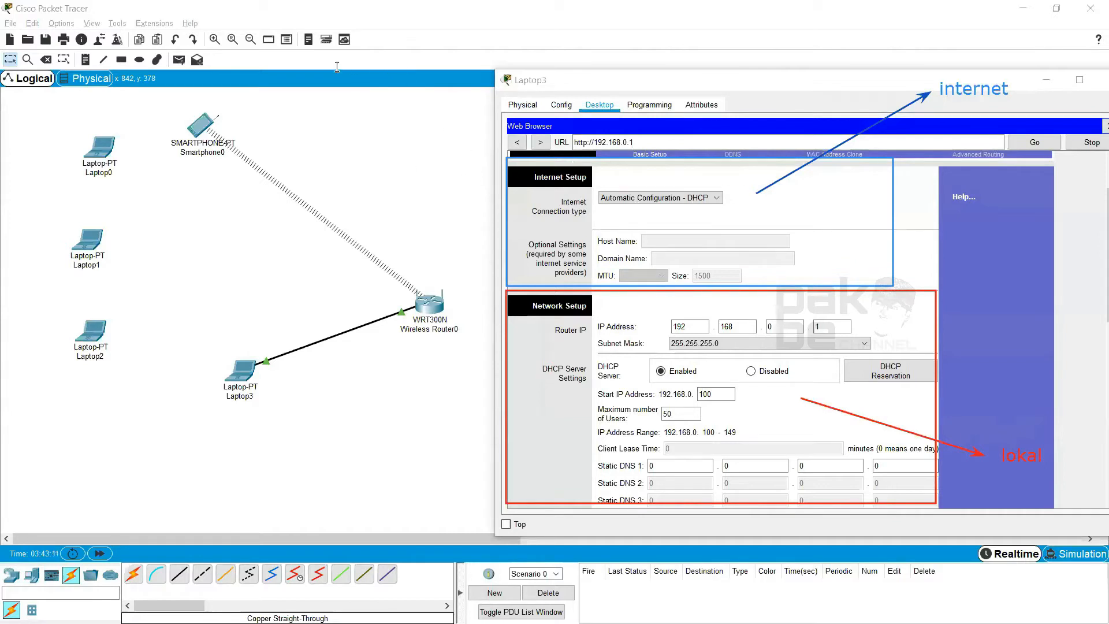
Review the router's Internet connection type options and choose Static IP
{"action": "left_click", "coordinate": [697, 198]}
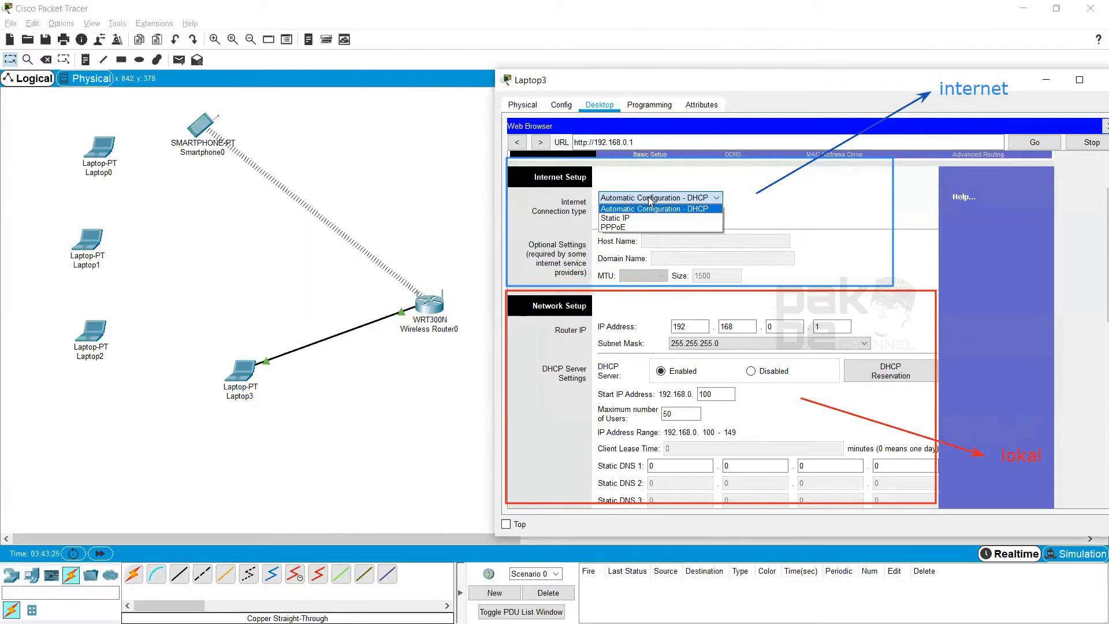
{"action": "left_click", "coordinate": [687, 199]}
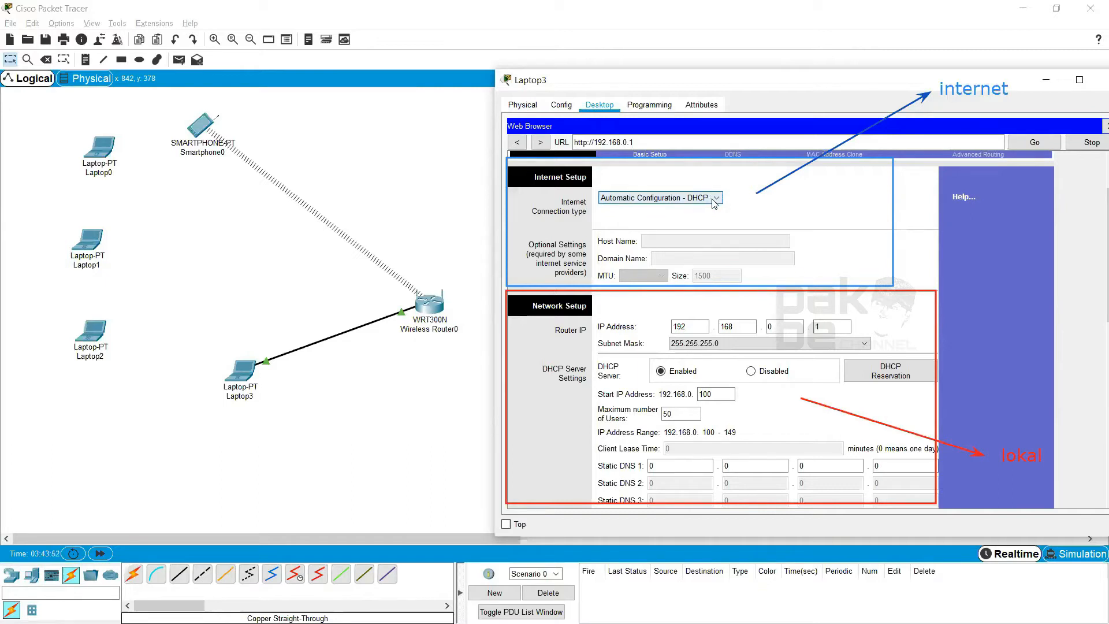
{"action": "left_click", "coordinate": [714, 199]}
{"action": "left_click", "coordinate": [716, 199]}
{"action": "left_click", "coordinate": [712, 197]}
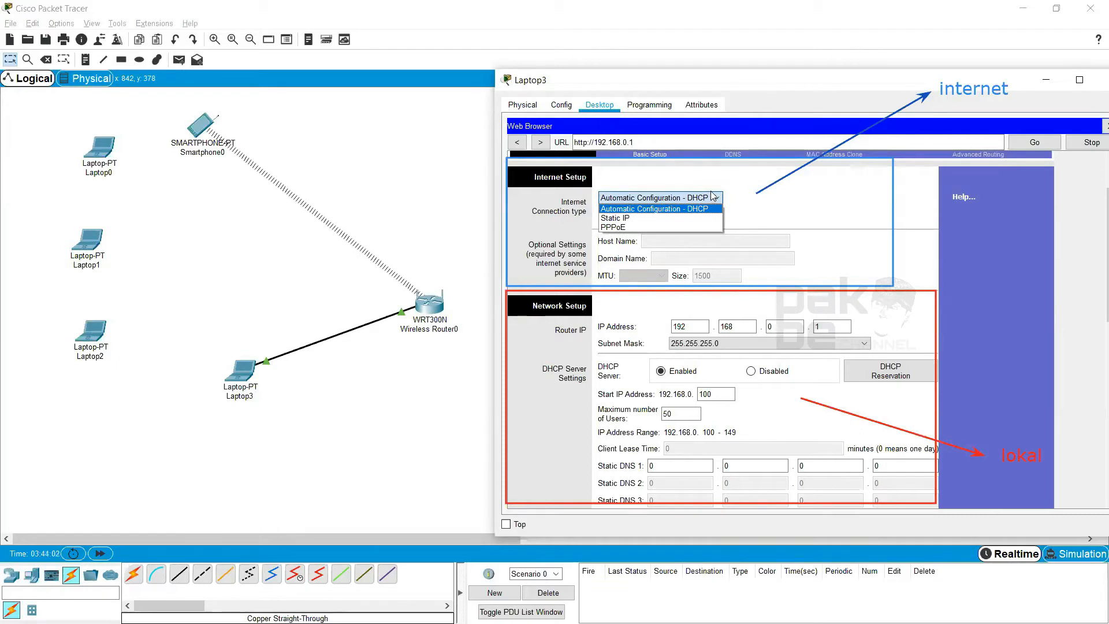
{"action": "left_click", "coordinate": [642, 218]}
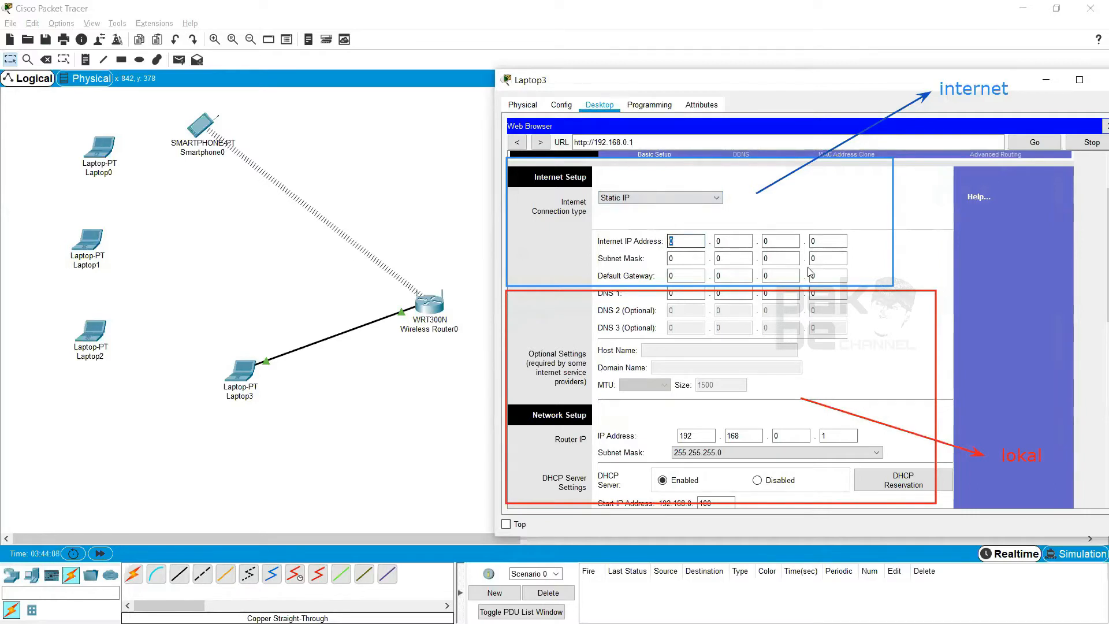
Set the router's Internet IP address to 10.10.10.2
{"action": "double_click", "coordinate": [679, 241]}
{"action": "type", "text": "10"}
{"action": "left_click", "coordinate": [734, 240]}
{"action": "key", "text": "BackSpace"}
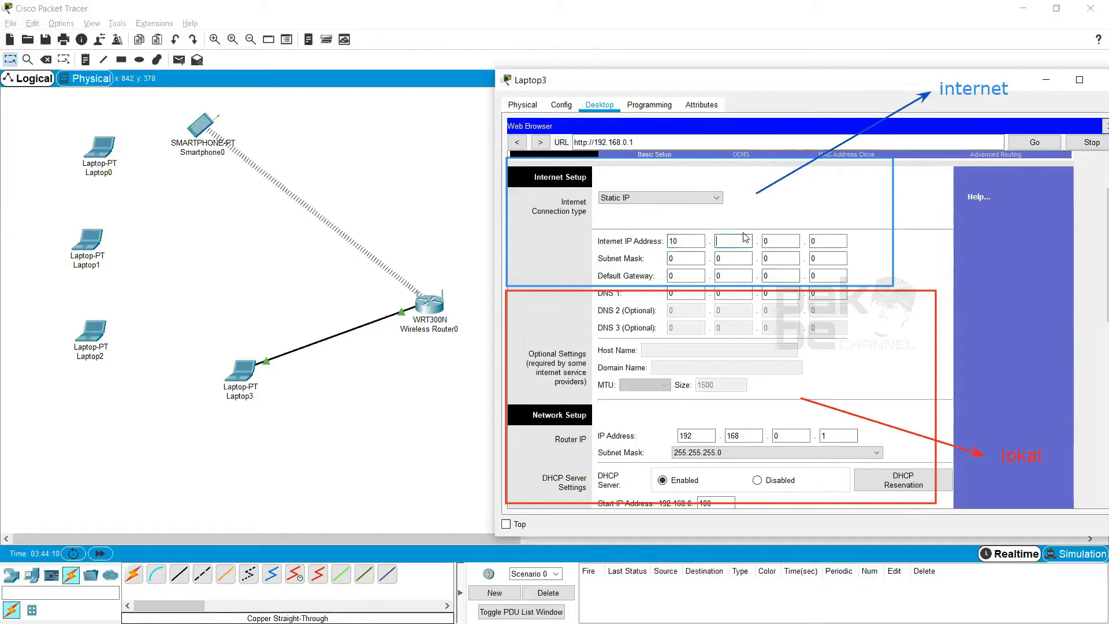
{"action": "type", "text": "10"}
{"action": "key", "text": "Tab"}
{"action": "type", "text": "10"}
{"action": "key", "text": "Tab"}
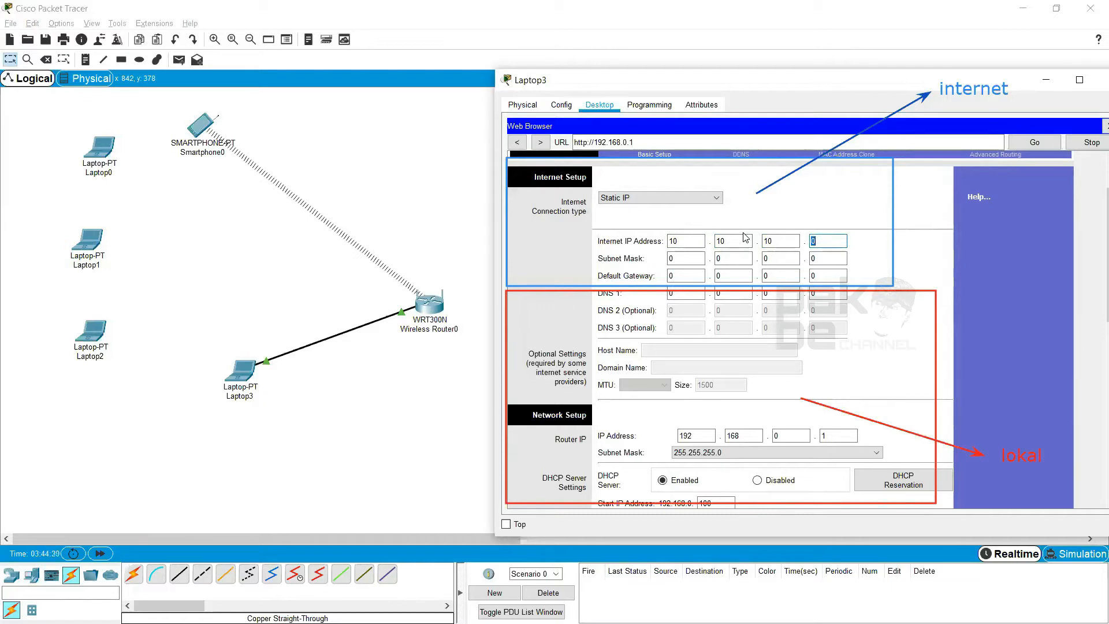
{"action": "type", "text": "2"}
Set the subnet mask of the router's Internet connection to 255.255.255.0
{"action": "left_click", "coordinate": [689, 260]}
{"action": "key", "text": "BackSpace"}
{"action": "type", "text": "255"}
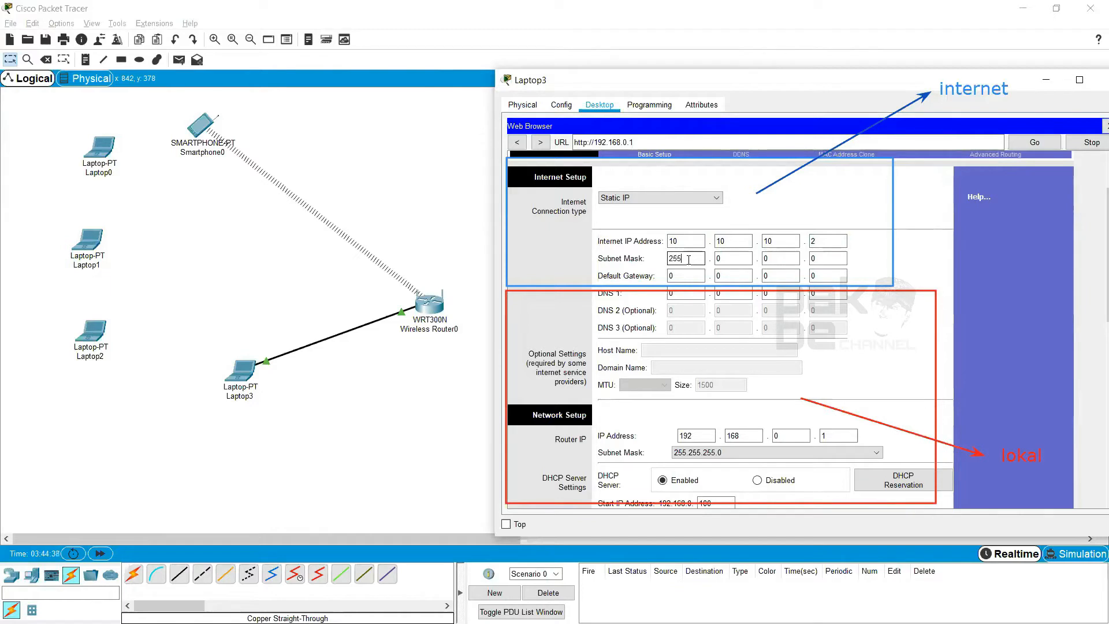
{"action": "key", "text": "Tab"}
{"action": "type", "text": "255"}
{"action": "key", "text": "Tab"}
{"action": "type", "text": "255"}
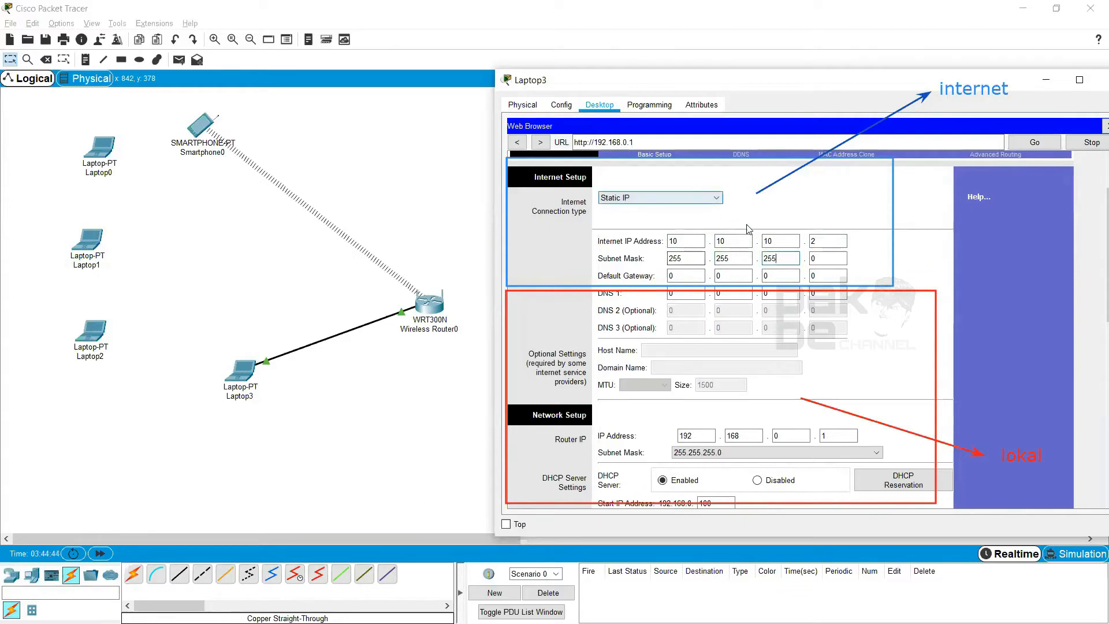
Review the entered Internet Setup values and the router's Network Setup and DHCP server settings below them
{"action": "left_click", "coordinate": [832, 260]}
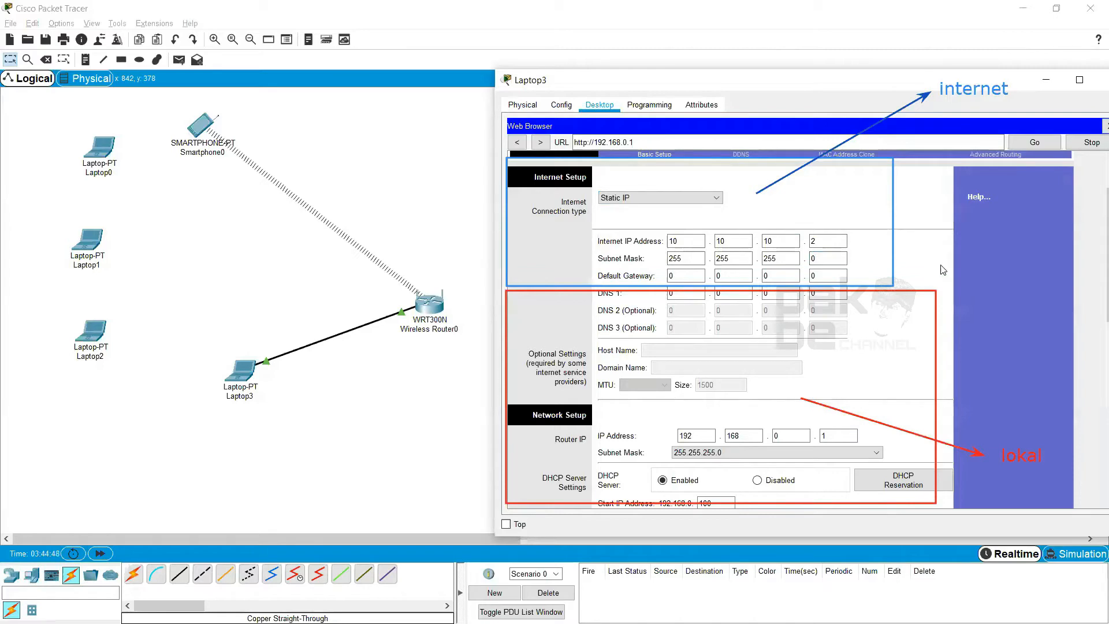
{"action": "scroll", "coordinate": [929, 295], "scroll_direction": "down", "scroll_amount": 3}
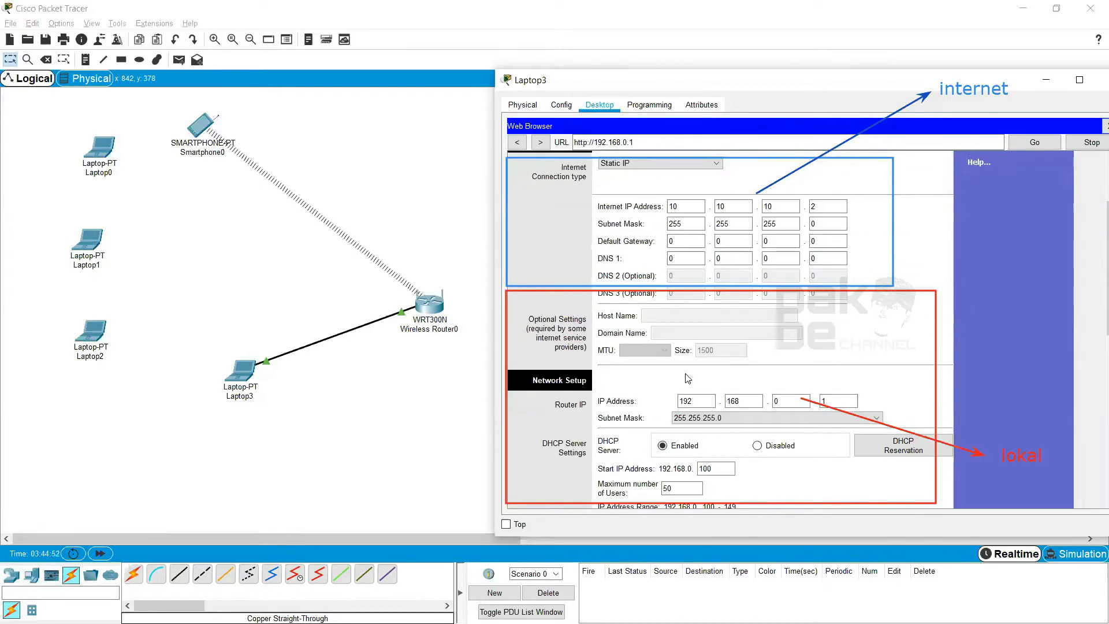
{"action": "scroll", "coordinate": [692, 335], "scroll_direction": "up", "scroll_amount": 6}
{"action": "scroll", "coordinate": [772, 323], "scroll_direction": "down", "scroll_amount": 1}
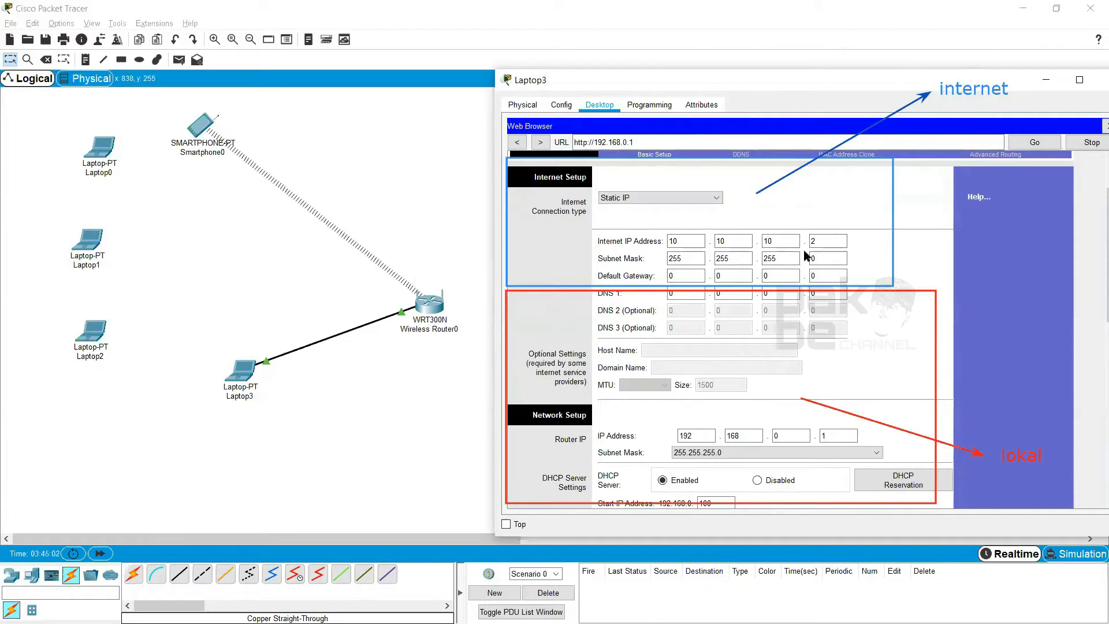
{"action": "scroll", "coordinate": [717, 294], "scroll_direction": "down", "scroll_amount": 3}
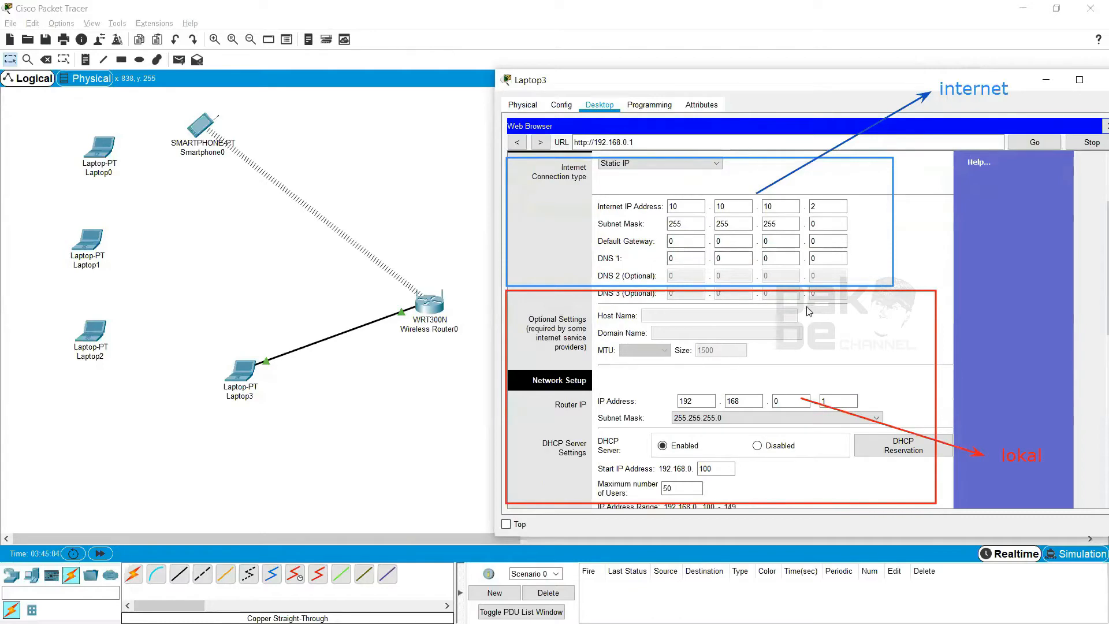
{"action": "scroll", "coordinate": [786, 297], "scroll_direction": "down", "scroll_amount": 2}
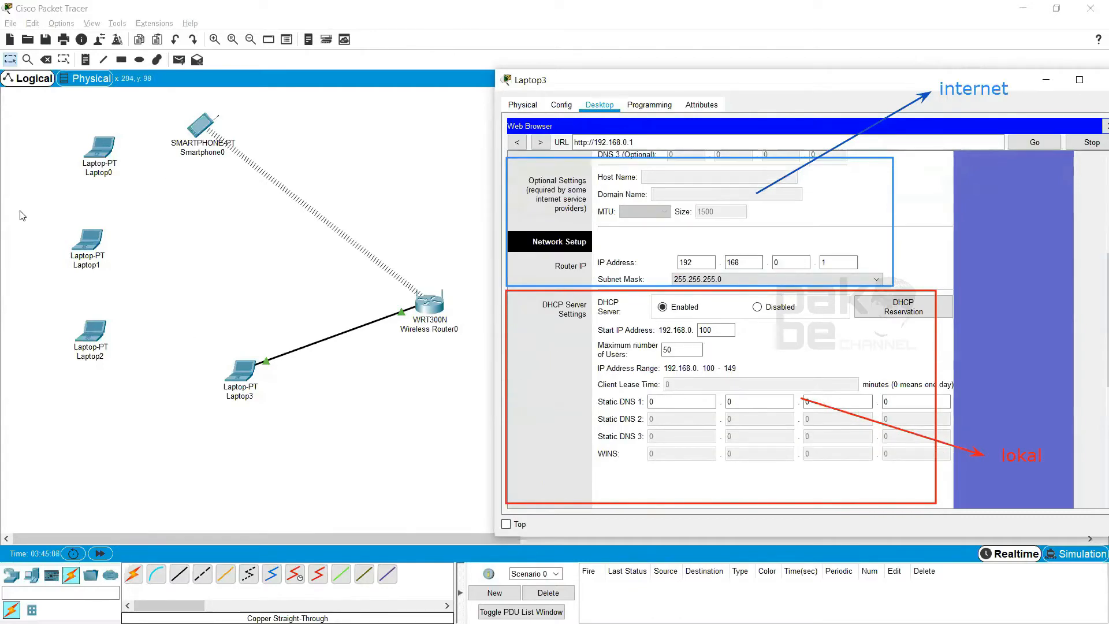
{"action": "left_click", "coordinate": [646, 66]}
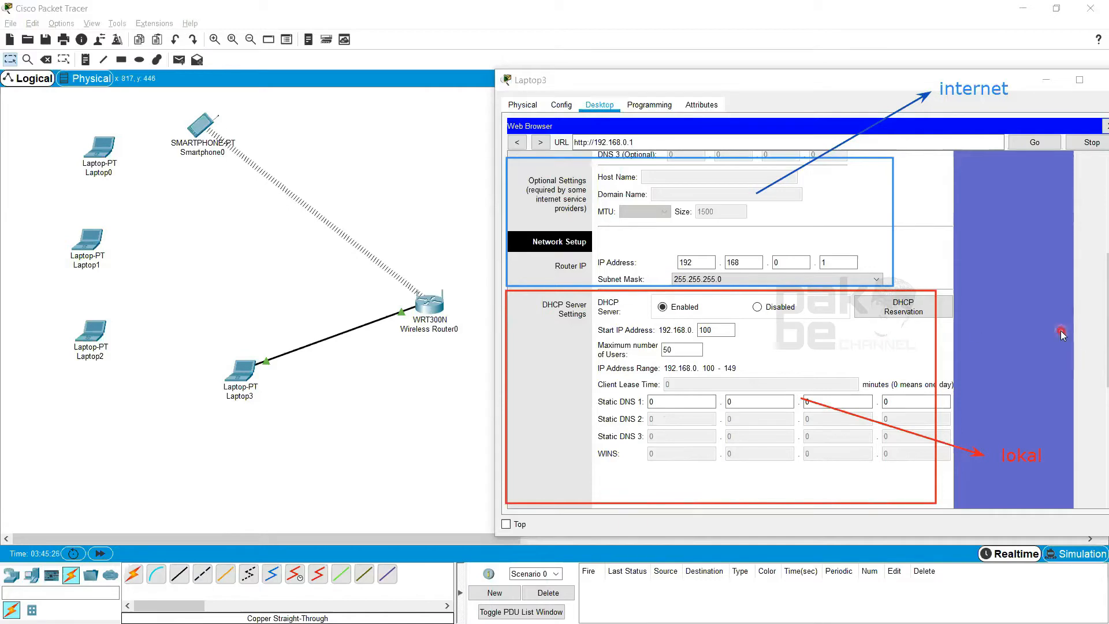
Examine each octet of the router's local IP address in the Network Setup section
{"action": "scroll", "coordinate": [1061, 330], "scroll_direction": "up", "scroll_amount": 1}
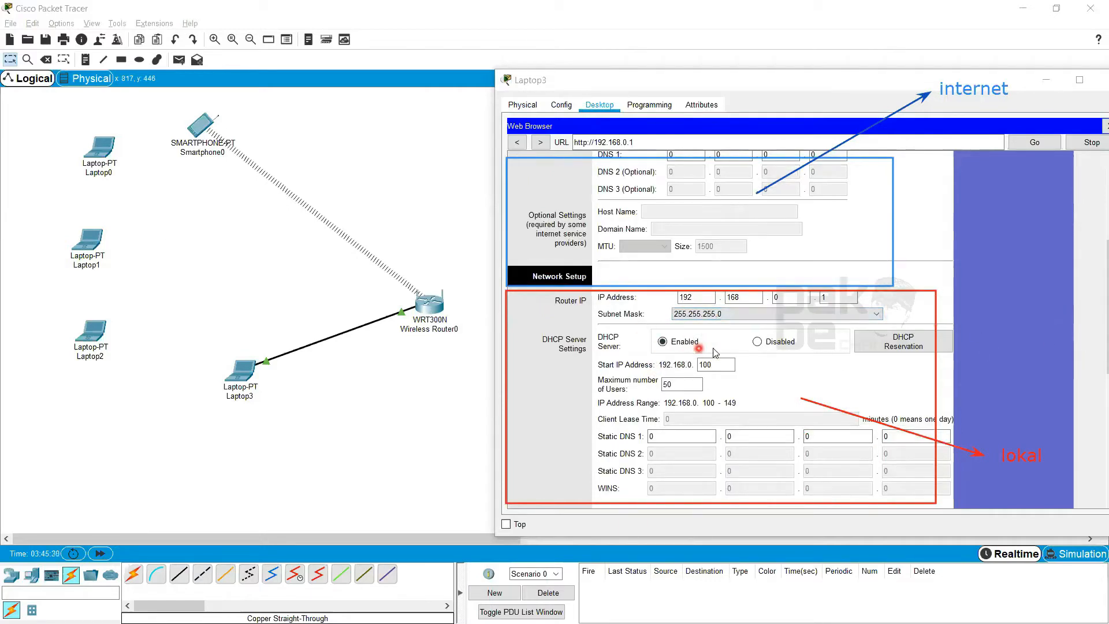
{"action": "scroll", "coordinate": [716, 350], "scroll_direction": "up", "scroll_amount": 1}
{"action": "left_click", "coordinate": [832, 333]}
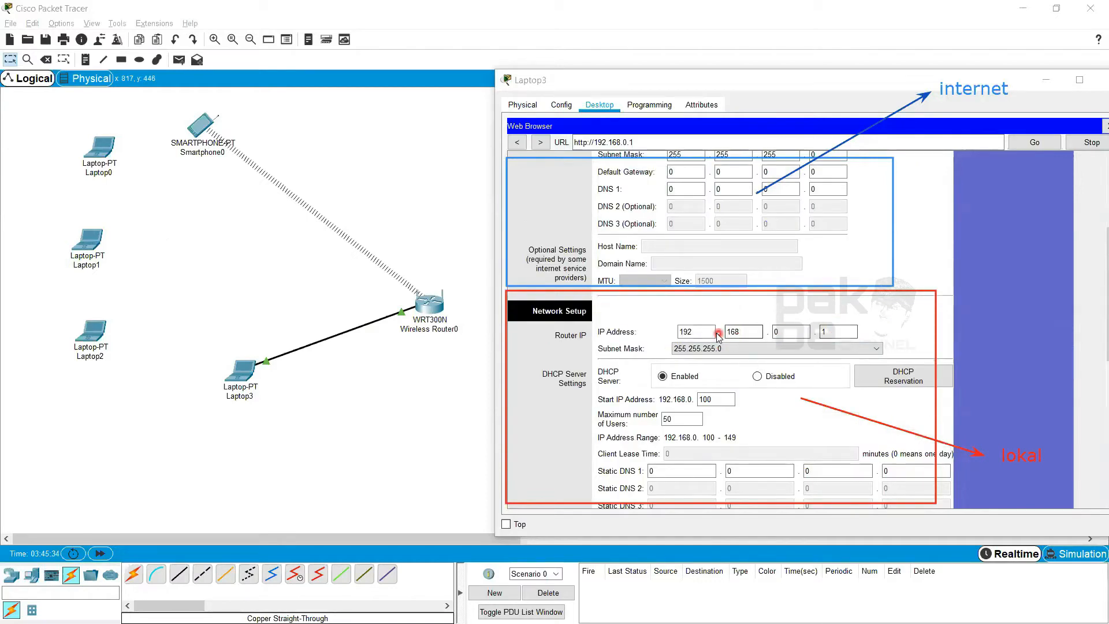
{"action": "left_click", "coordinate": [684, 333]}
{"action": "double_click", "coordinate": [683, 333]}
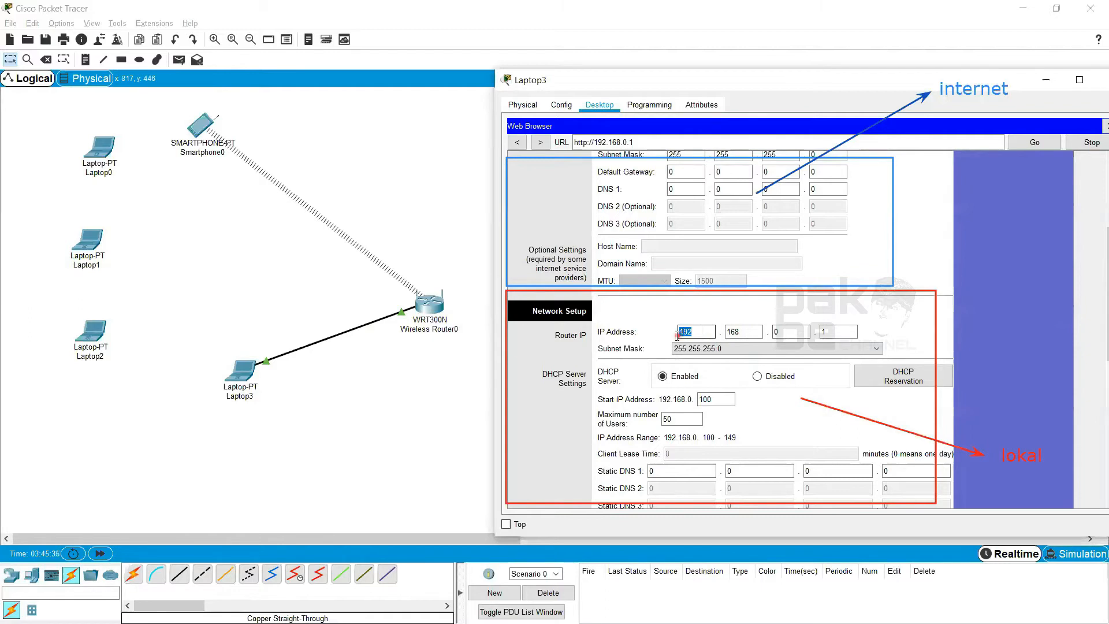
{"action": "left_click", "coordinate": [744, 333]}
{"action": "left_click", "coordinate": [801, 333]}
{"action": "left_click_drag", "start_coordinate": [800, 333], "coordinate": [769, 334]}
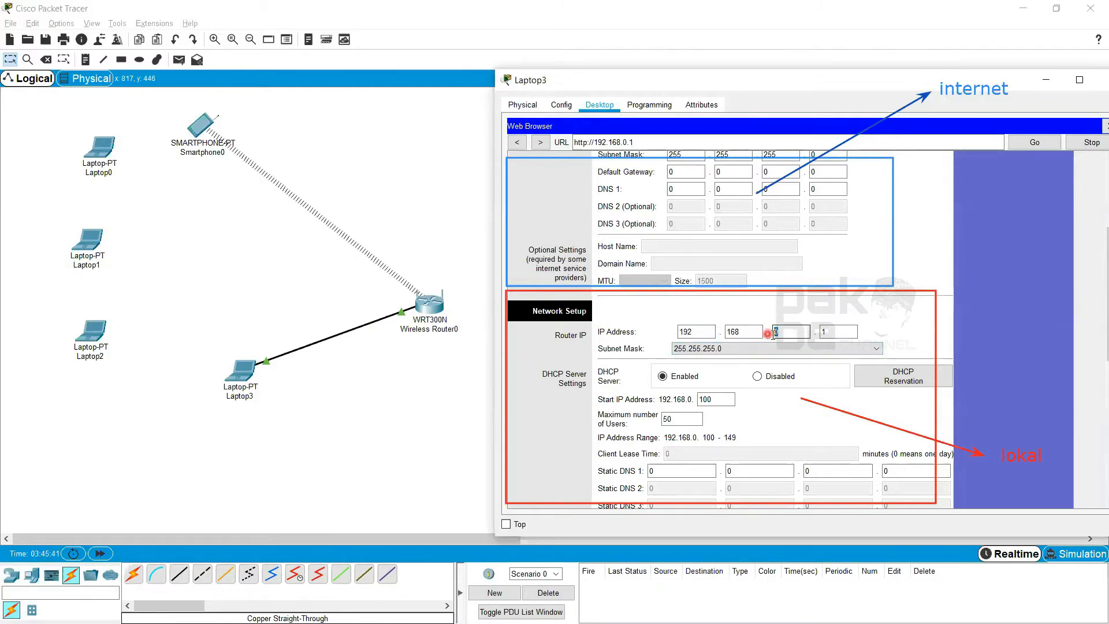
{"action": "left_click", "coordinate": [845, 333]}
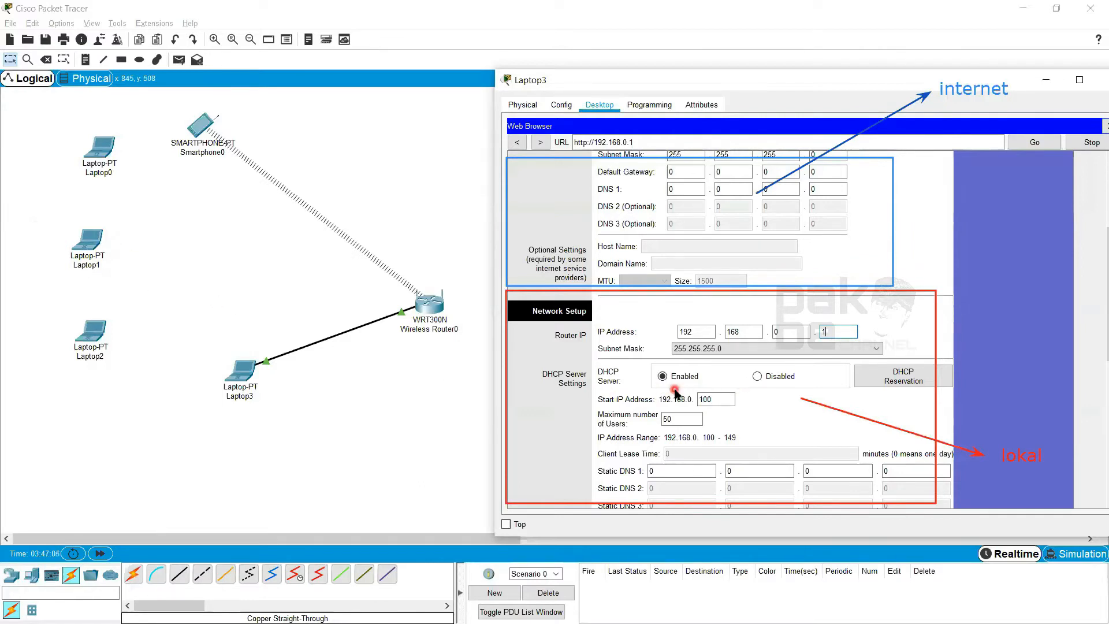
Set the DHCP server's maximum number of users to 10
{"action": "scroll", "coordinate": [670, 386], "scroll_direction": "down", "scroll_amount": 1}
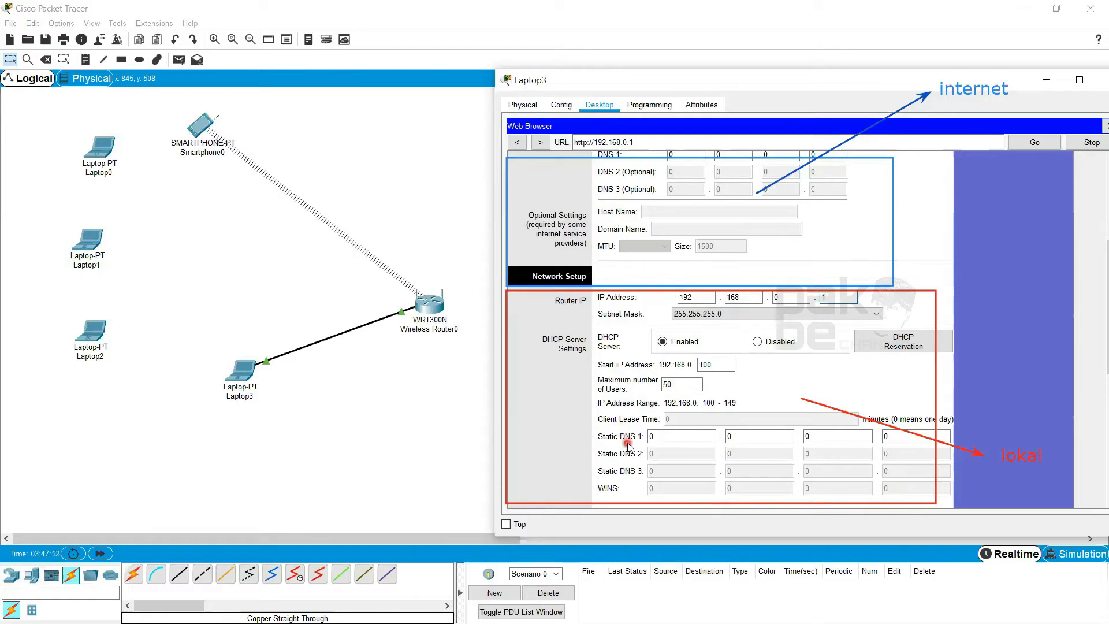
{"action": "left_click", "coordinate": [700, 368]}
{"action": "left_click", "coordinate": [676, 385]}
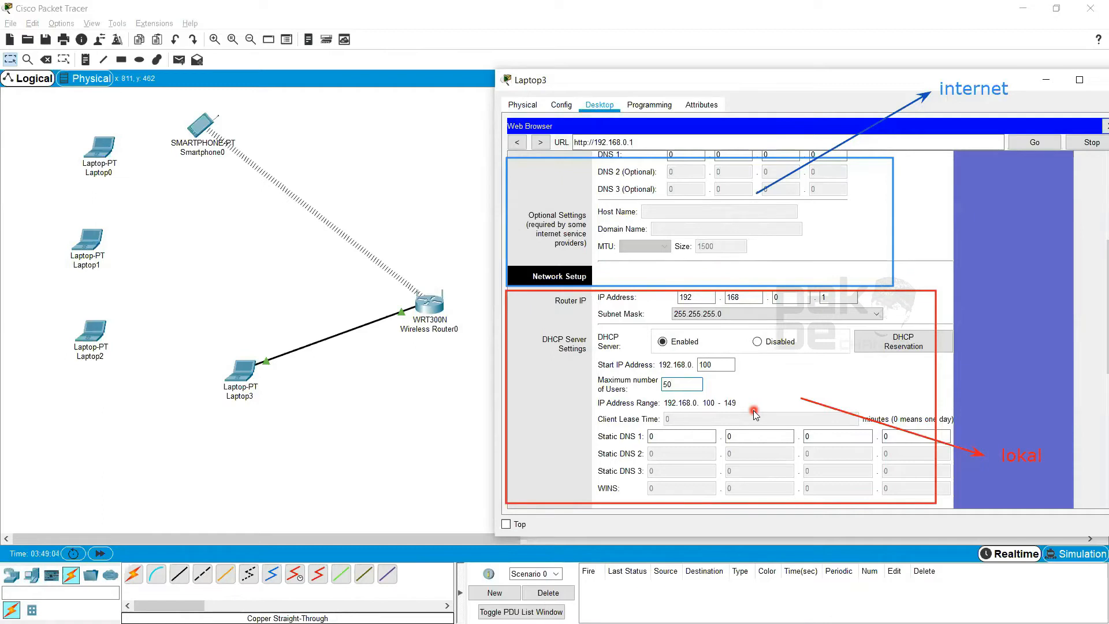
{"action": "key", "text": "BackSpace"}
{"action": "key", "text": "BackSpace"}
{"action": "type", "text": "10"}
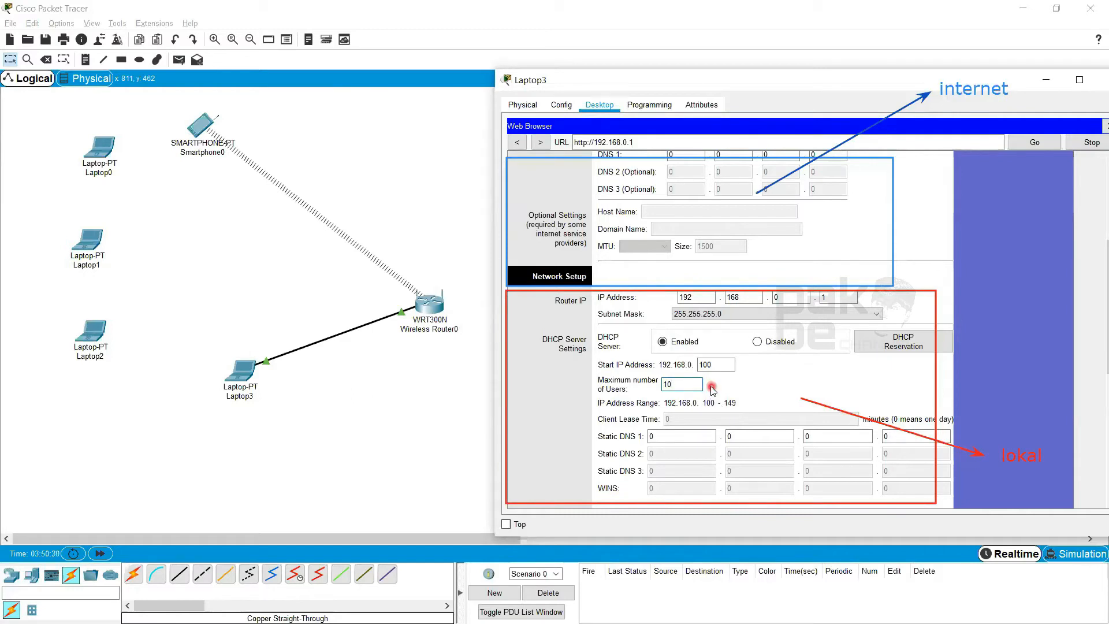
{"action": "left_click", "coordinate": [731, 432]}
{"action": "scroll", "coordinate": [731, 432], "scroll_direction": "down", "scroll_amount": 3}
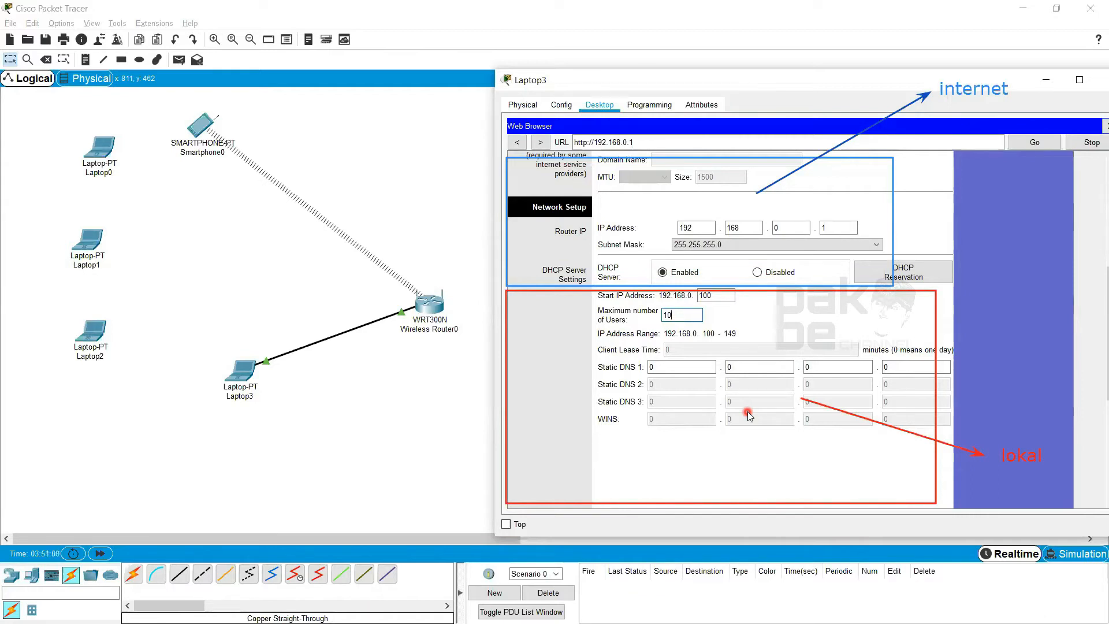
{"action": "scroll", "coordinate": [745, 379], "scroll_direction": "up", "scroll_amount": 1}
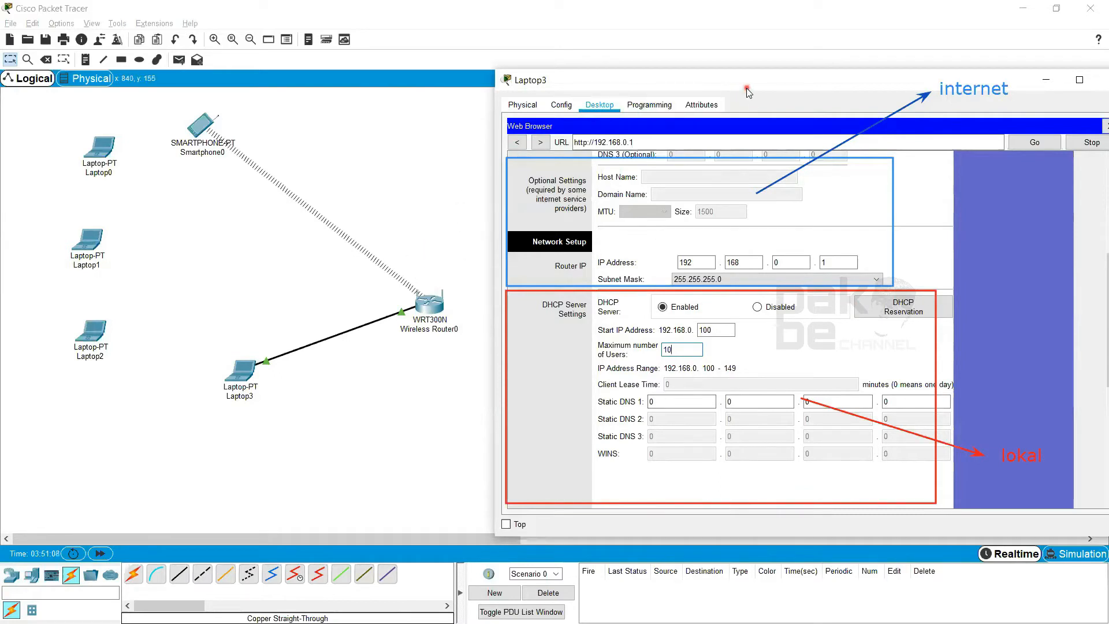
Reposition Laptop3's window and open the router's Basic Wireless Settings page
{"action": "left_click_drag", "start_coordinate": [748, 92], "coordinate": [698, 104]}
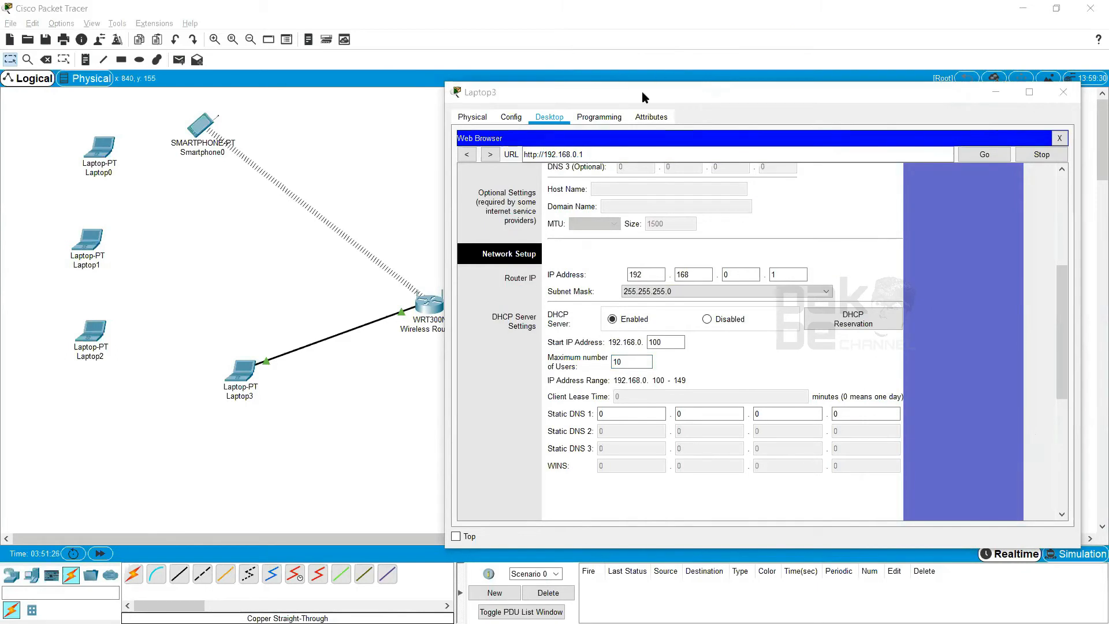
{"action": "left_click_drag", "start_coordinate": [643, 93], "coordinate": [526, 79]}
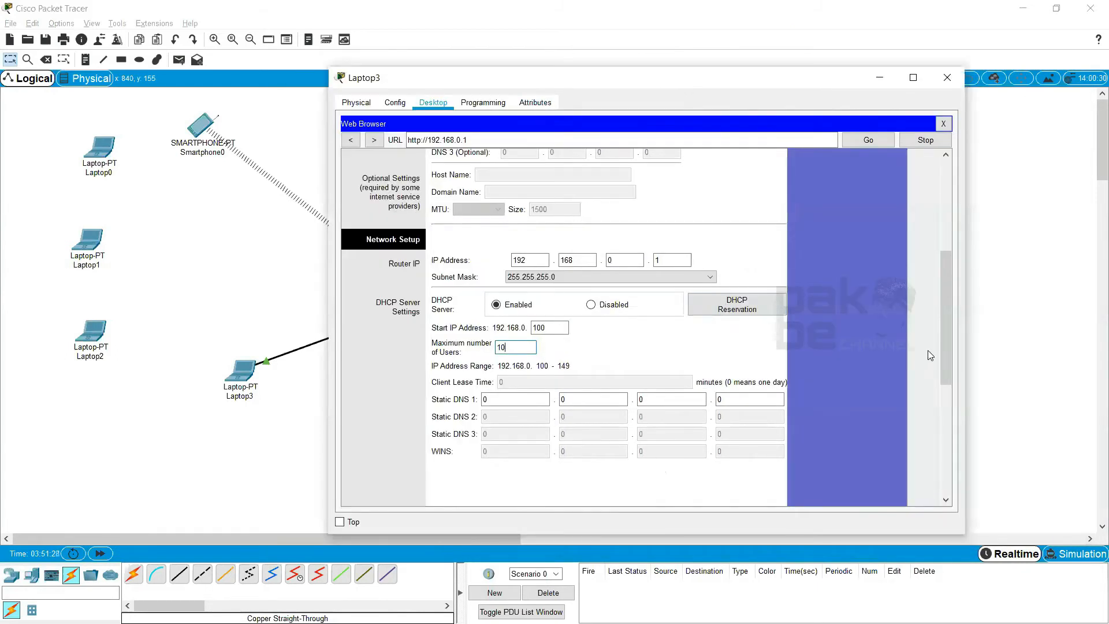
{"action": "left_click_drag", "start_coordinate": [938, 334], "coordinate": [959, 232]}
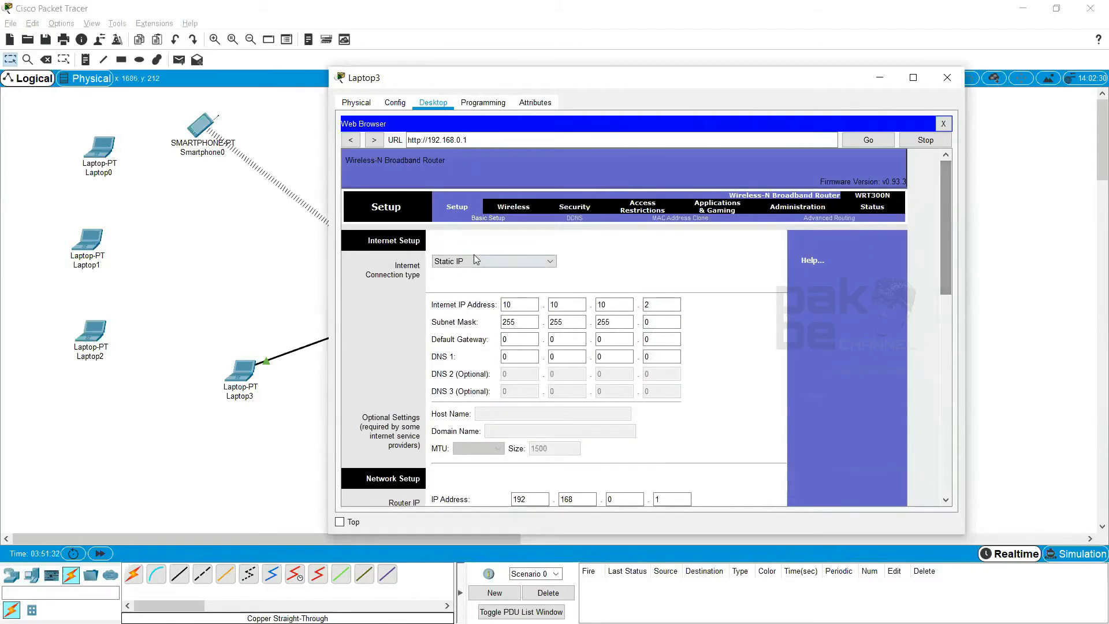
{"action": "left_click", "coordinate": [512, 206]}
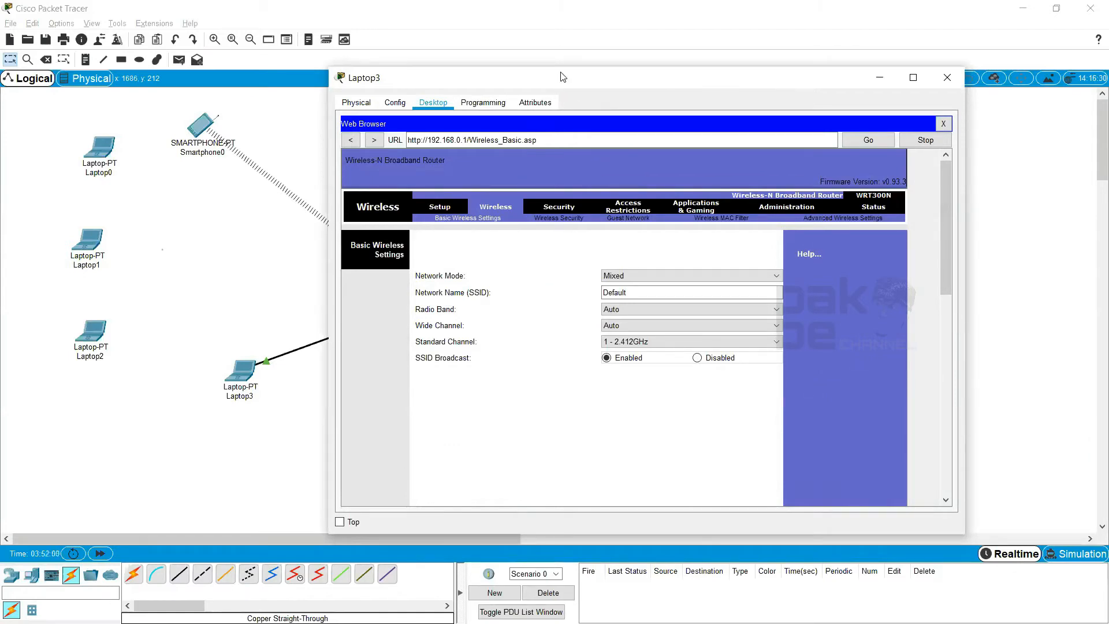
{"action": "left_click_drag", "start_coordinate": [561, 79], "coordinate": [603, 65]}
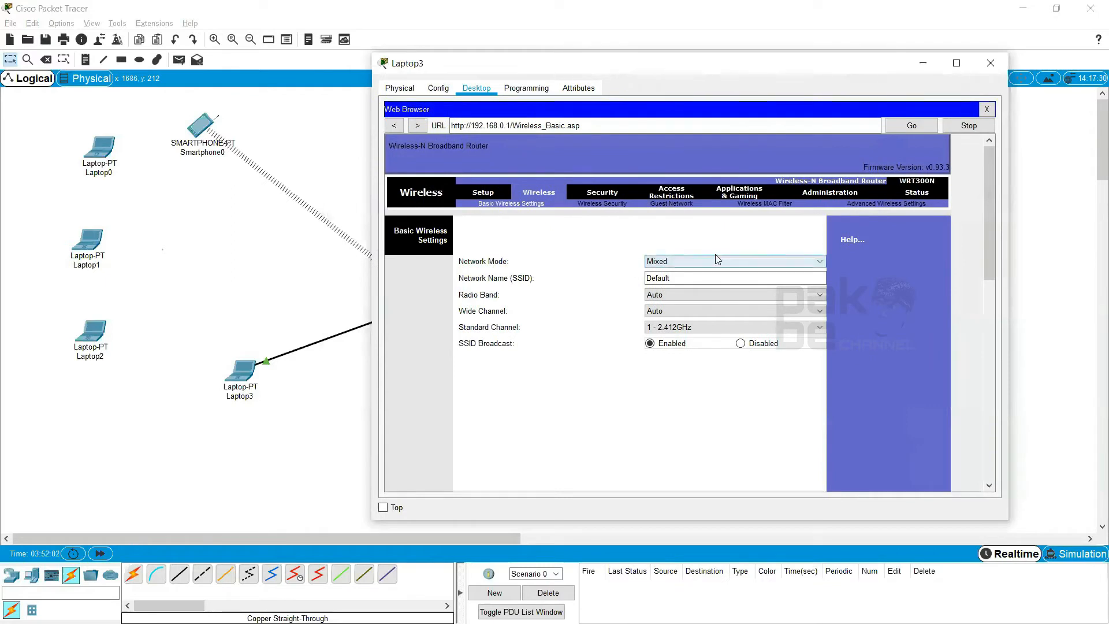
Review the wireless Network Mode options and reposition Laptop3's window beside the topology
{"action": "left_click", "coordinate": [731, 263]}
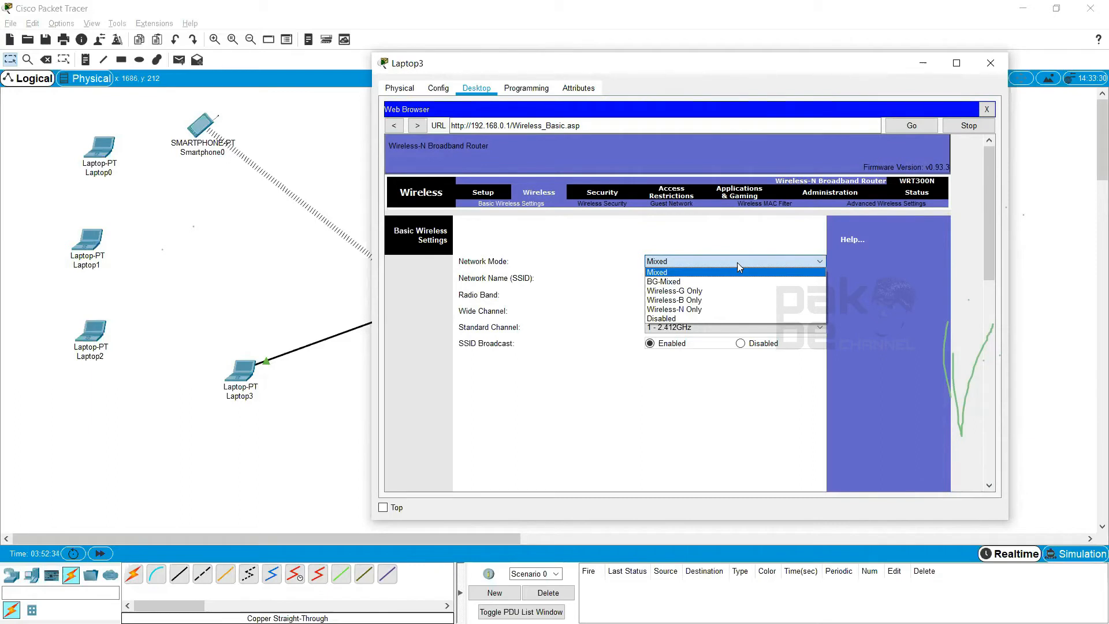
{"action": "left_click", "coordinate": [645, 70]}
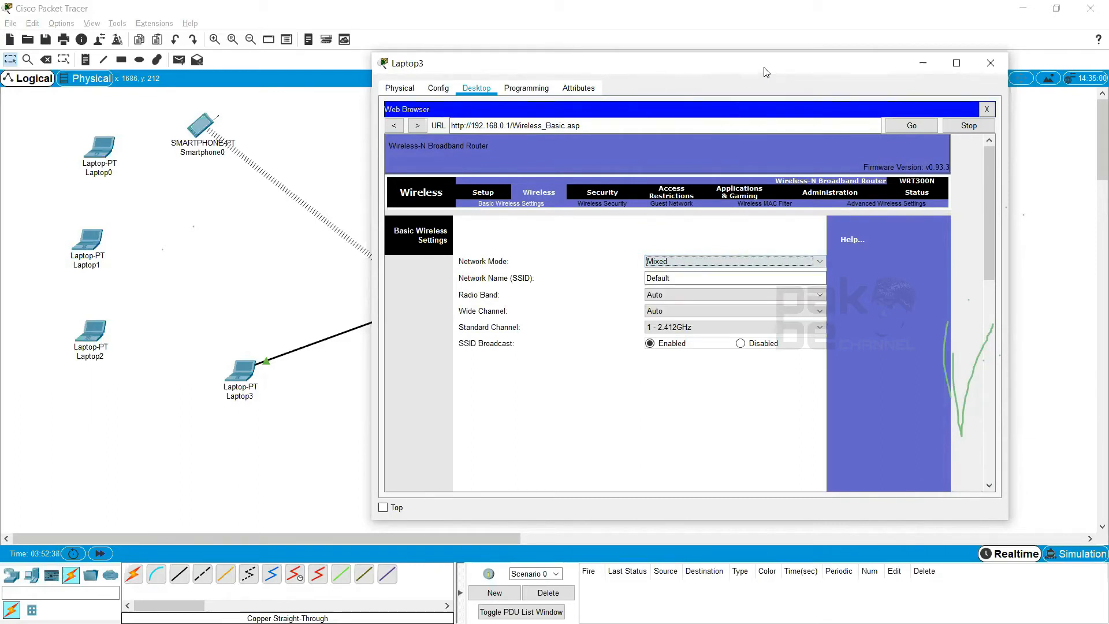
{"action": "left_click_drag", "start_coordinate": [766, 72], "coordinate": [654, 101]}
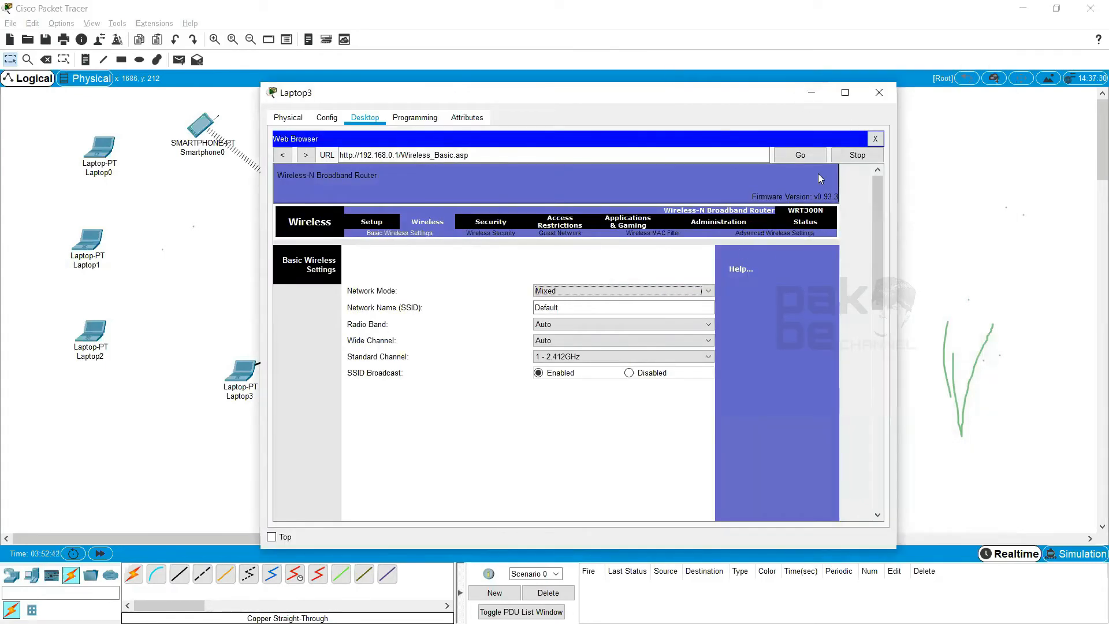
{"action": "left_click_drag", "start_coordinate": [506, 95], "coordinate": [648, 100]}
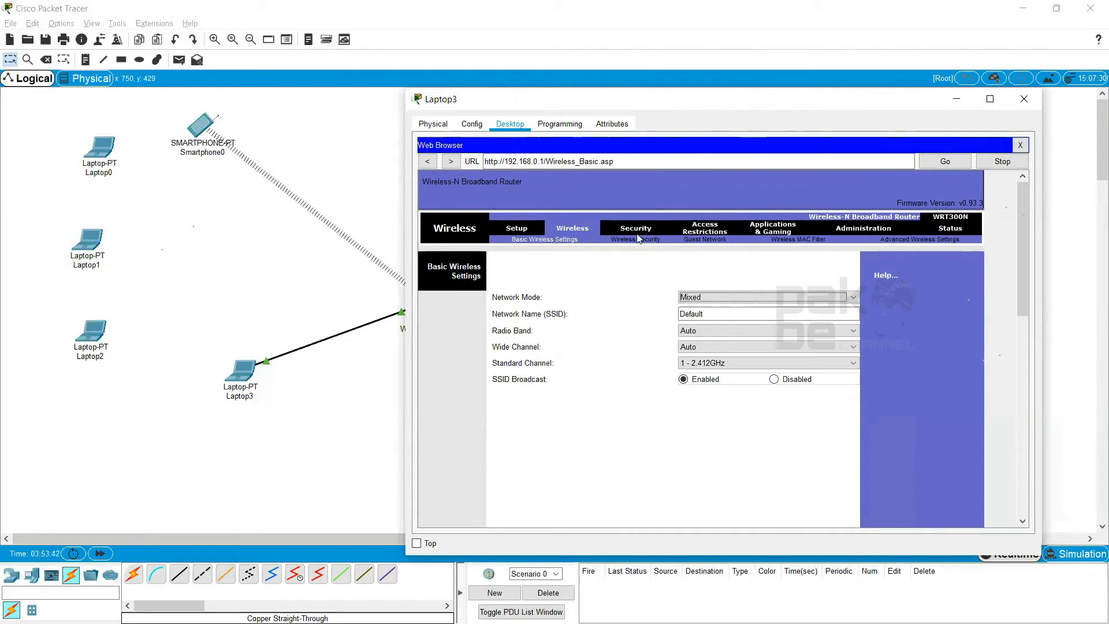
{"action": "left_click", "coordinate": [775, 312]}
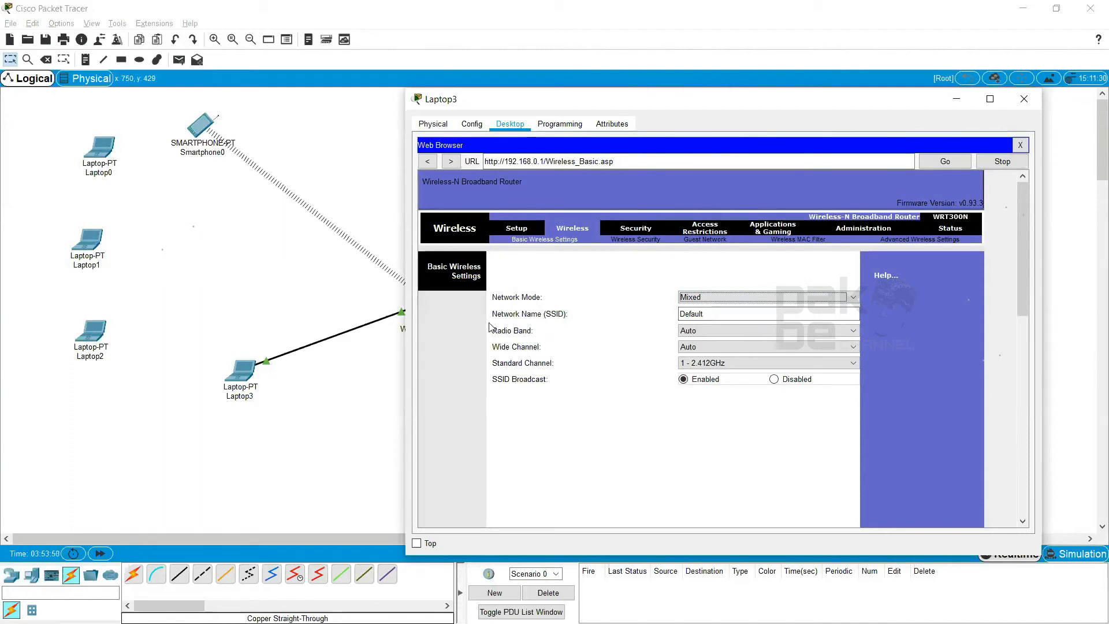
Try the Wireless-B Only, Wireless-G Only and Wireless-N Only network modes, and return the mode to Mixed
{"action": "left_click", "coordinate": [789, 293]}
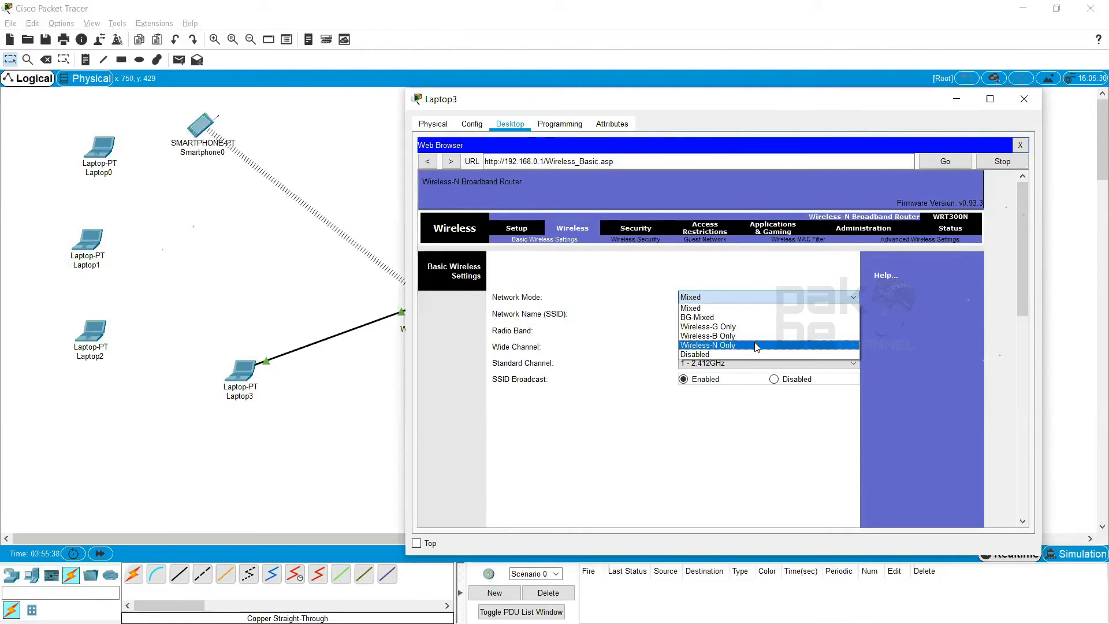
{"action": "left_click", "coordinate": [724, 338]}
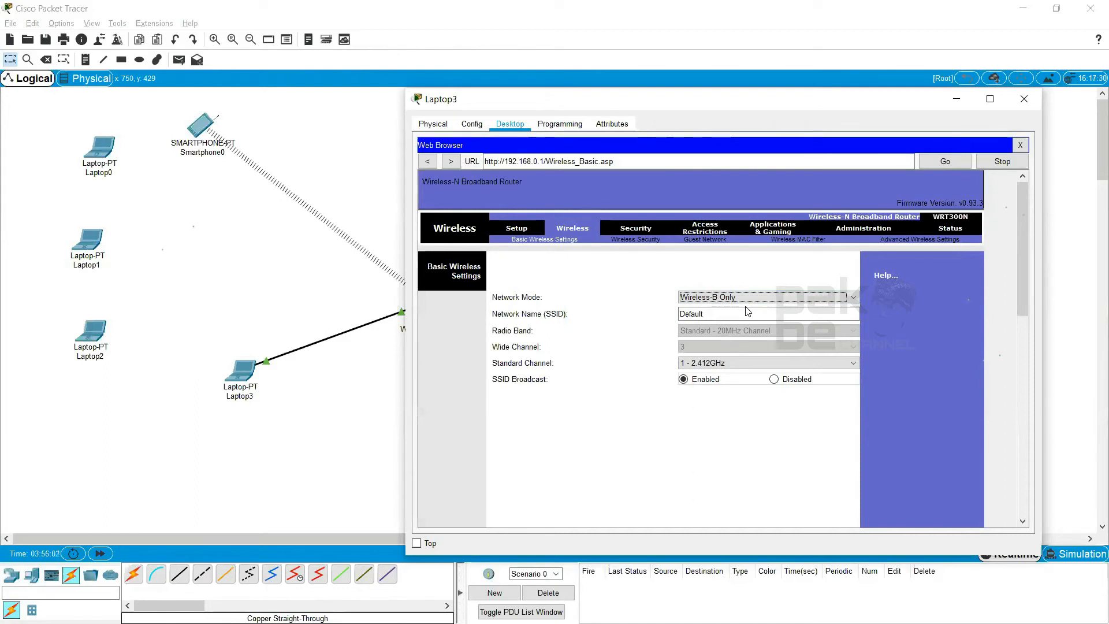
{"action": "left_click", "coordinate": [751, 297]}
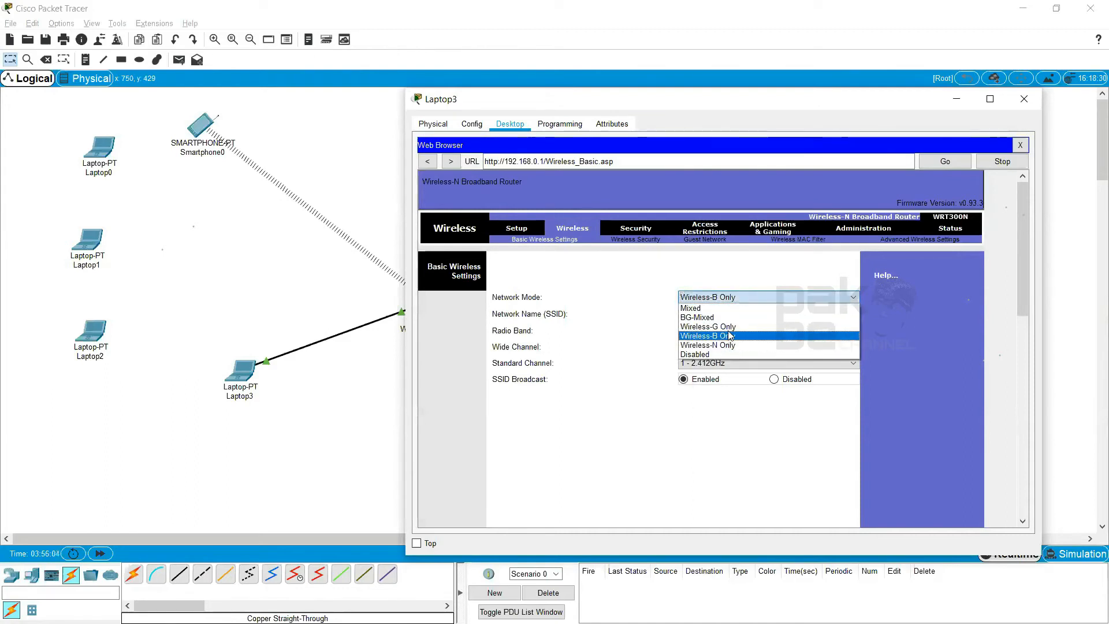
{"action": "left_click", "coordinate": [730, 336]}
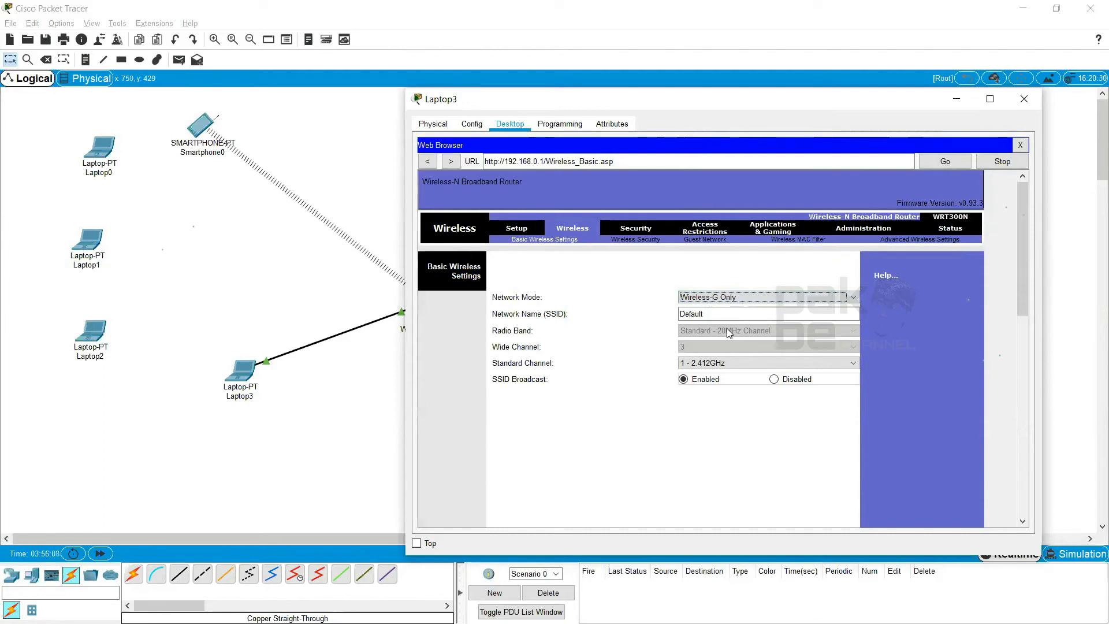
{"action": "left_click", "coordinate": [751, 313]}
{"action": "left_click", "coordinate": [745, 297]}
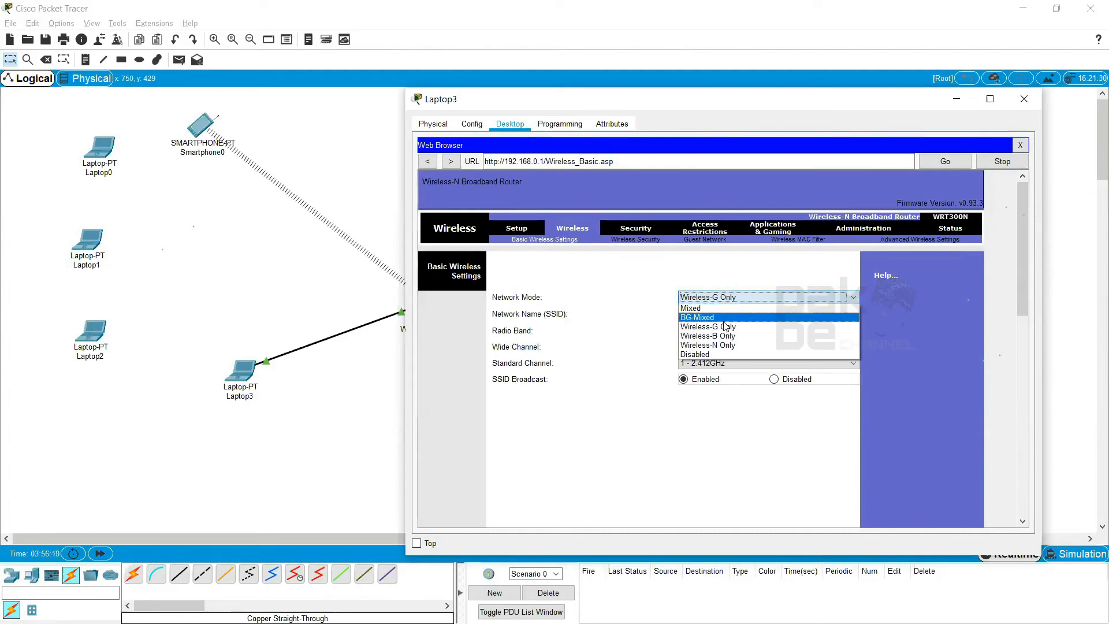
{"action": "left_click", "coordinate": [716, 345]}
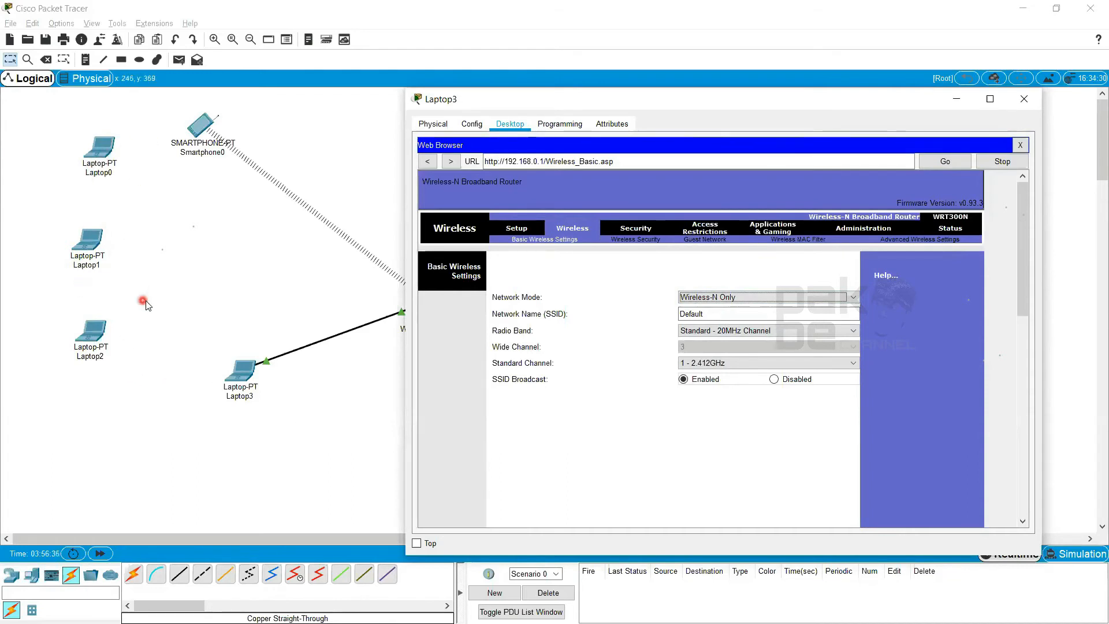
{"action": "left_click", "coordinate": [88, 164]}
{"action": "left_click", "coordinate": [806, 299]}
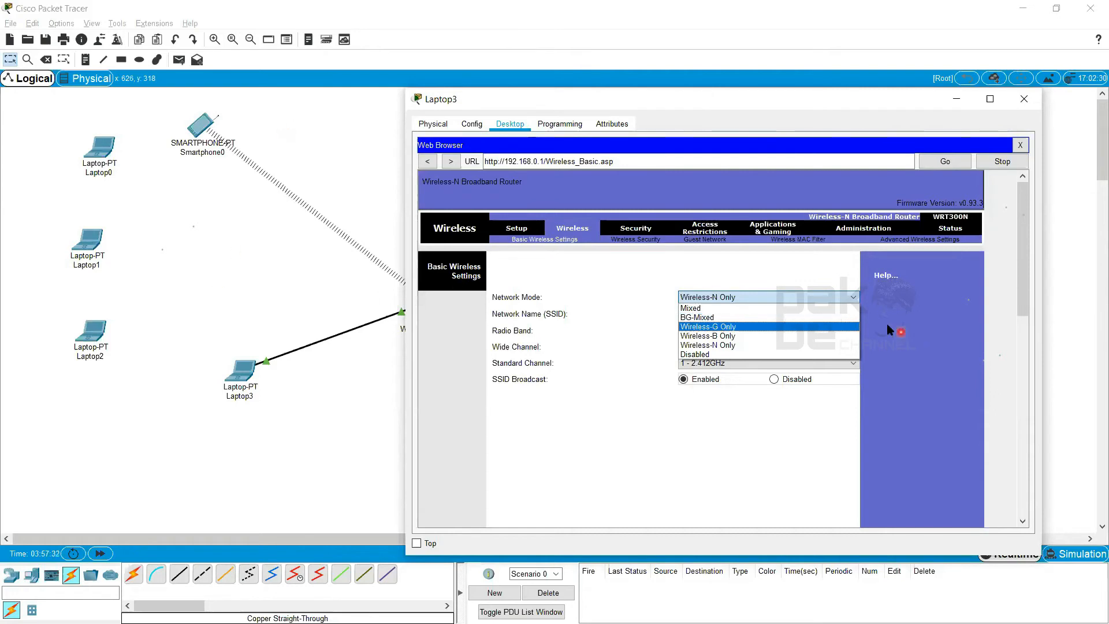
{"action": "left_click", "coordinate": [714, 311]}
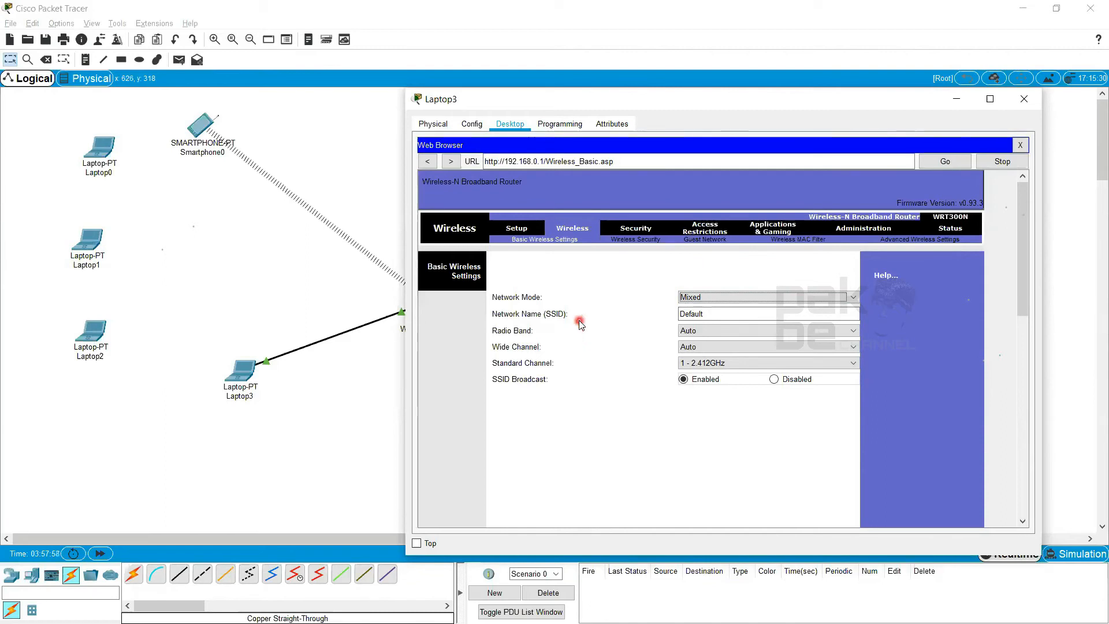
Replace the wireless network name (SSID) with PERCOBAAN
{"action": "left_click", "coordinate": [708, 314]}
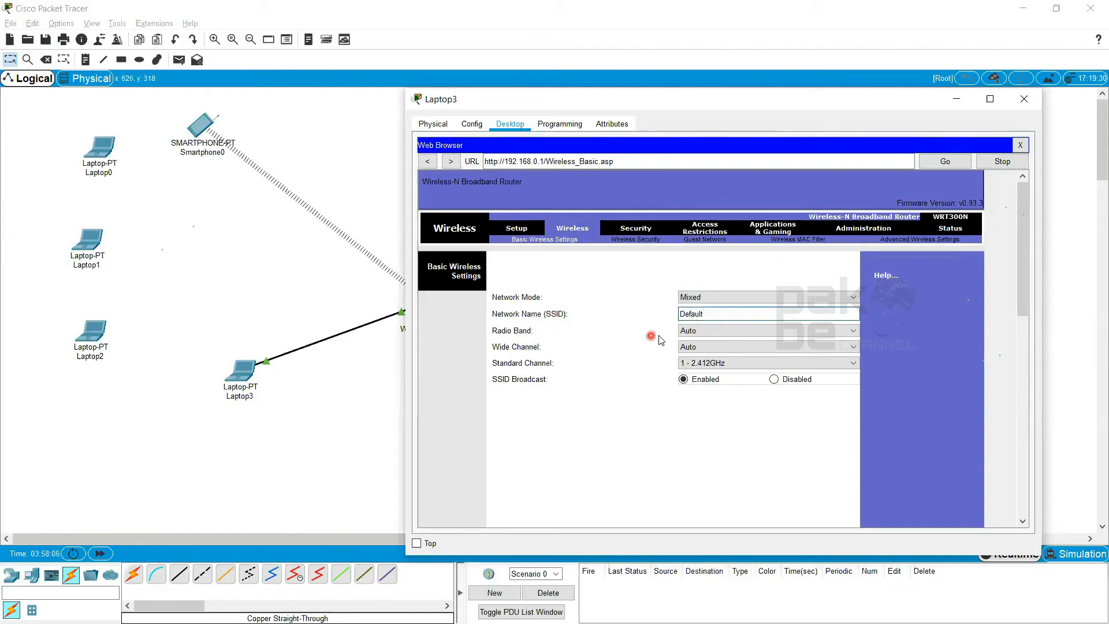
{"action": "left_click_drag", "start_coordinate": [714, 316], "coordinate": [677, 320]}
{"action": "left_click", "coordinate": [843, 490]}
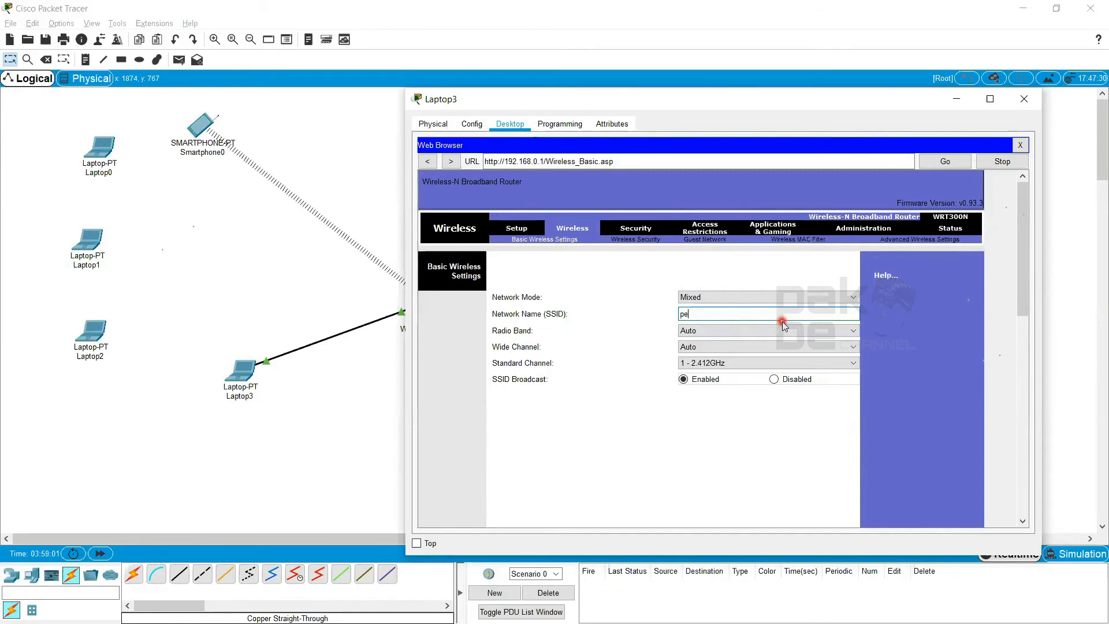
{"action": "key", "text": "BackSpace"}
{"action": "key", "text": "BackSpace"}
{"action": "key", "text": "Caps_Lock"}
{"action": "type", "text": "PERCOBAAN"}
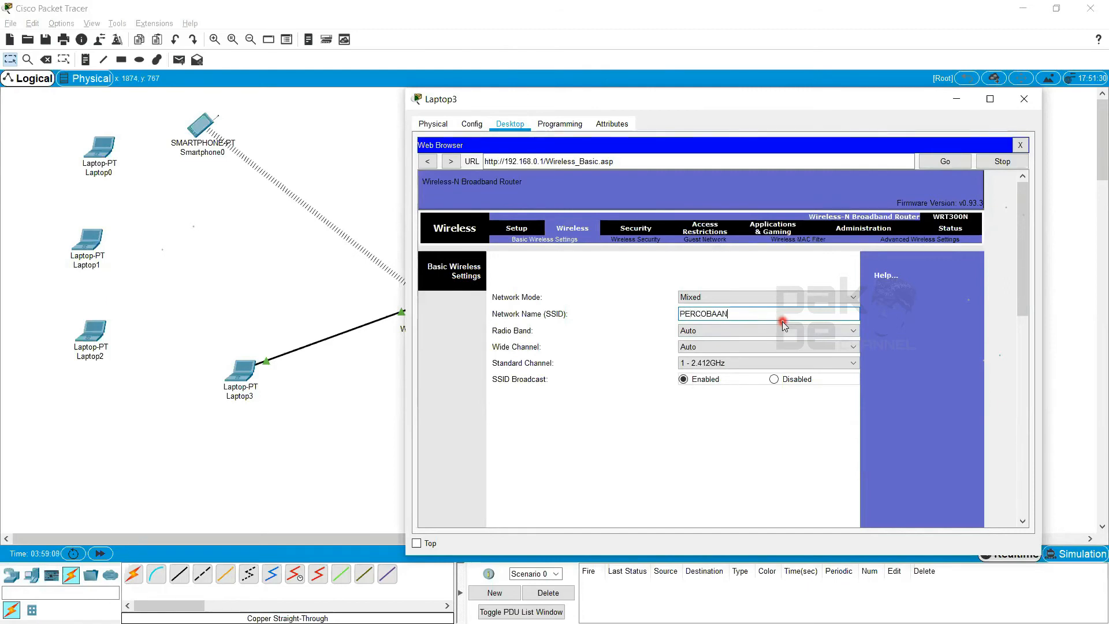
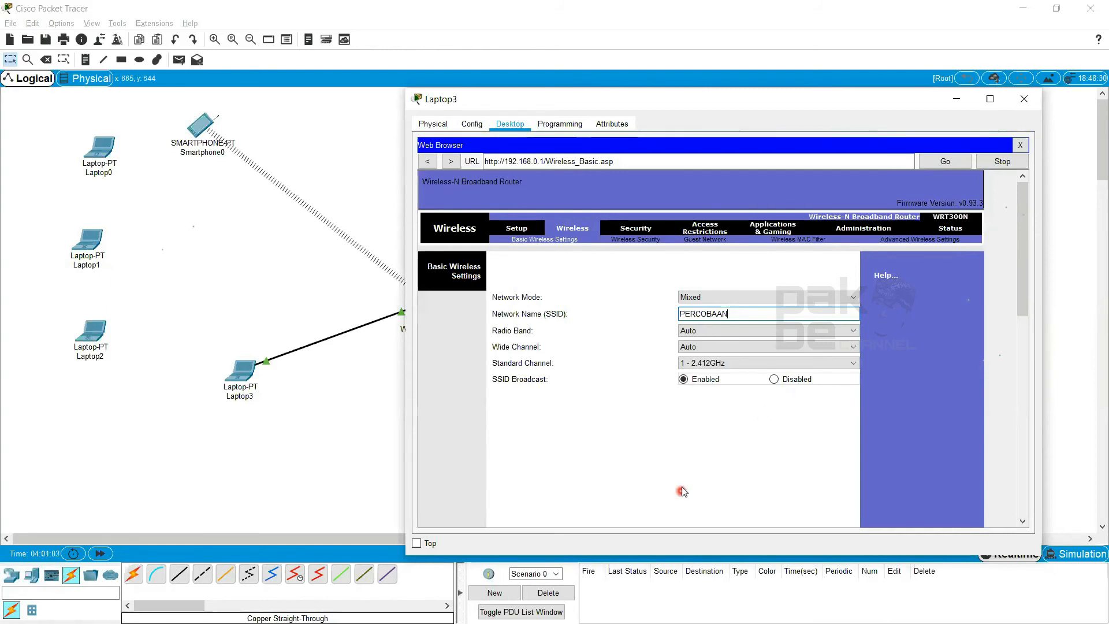
Review the available Radio Band and Wide Channel options in the basic wireless settings, leaving both on Auto
{"action": "left_click", "coordinate": [729, 332]}
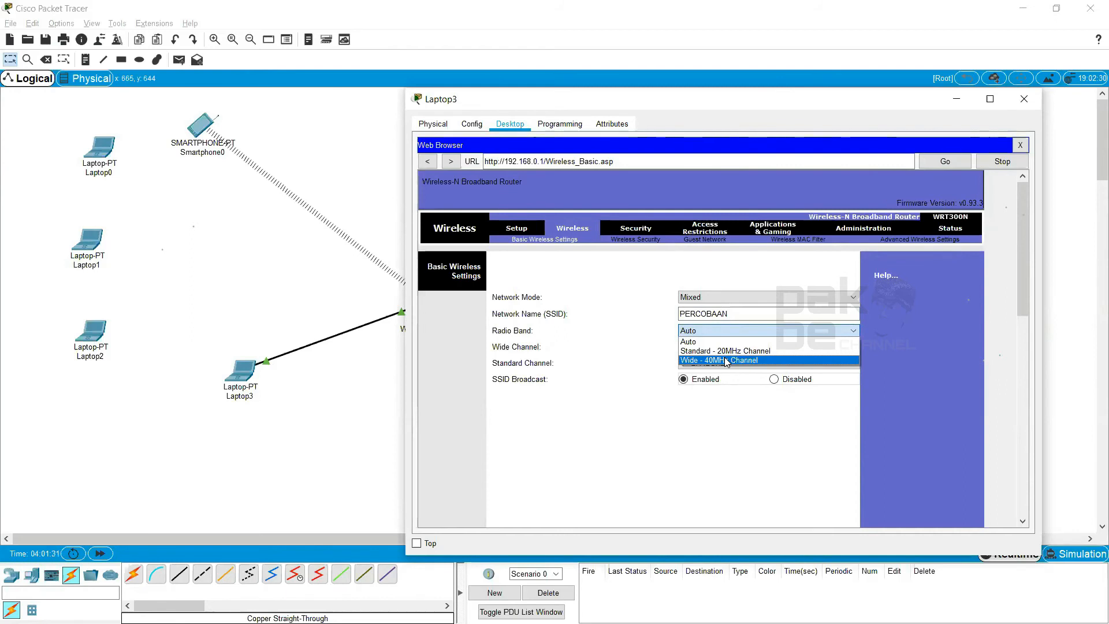
{"action": "left_click", "coordinate": [791, 329]}
{"action": "left_click", "coordinate": [754, 346]}
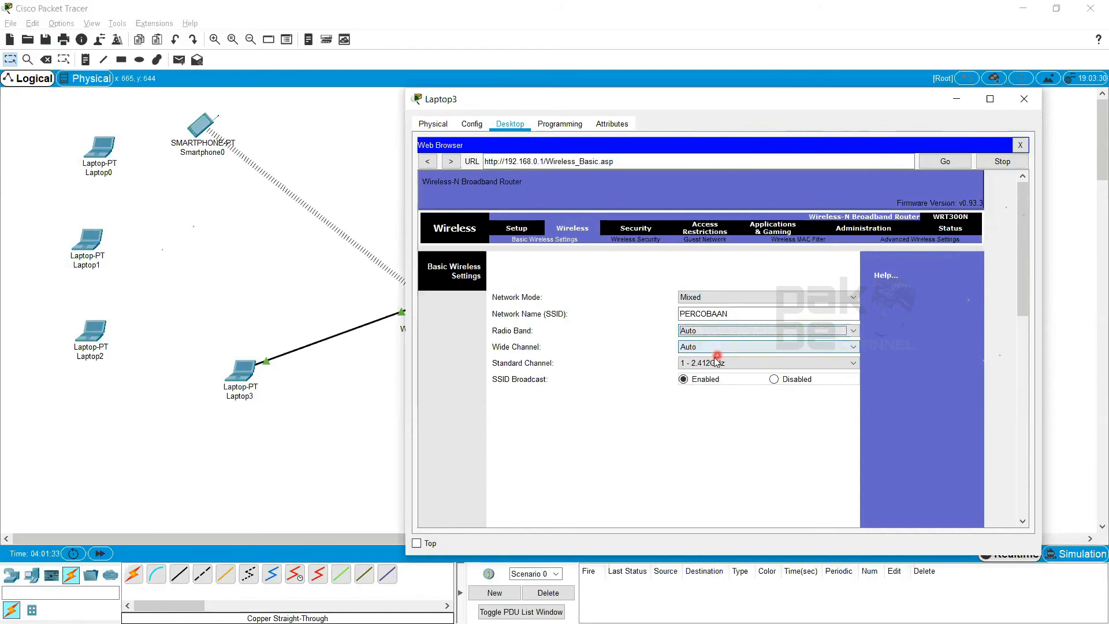
{"action": "left_click", "coordinate": [757, 354]}
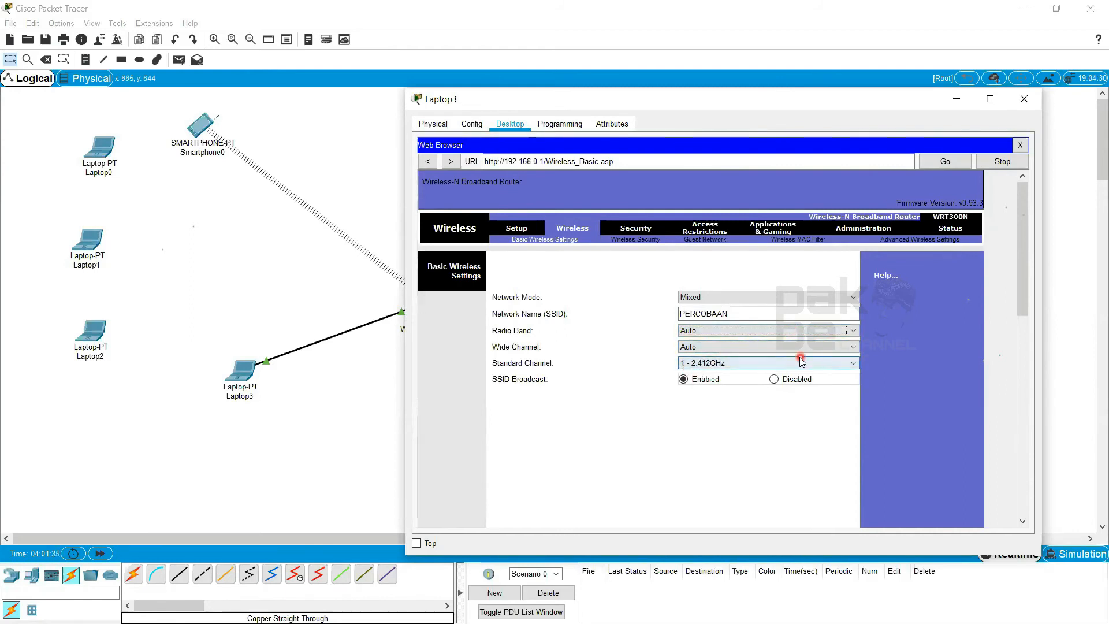
{"action": "left_click", "coordinate": [774, 331]}
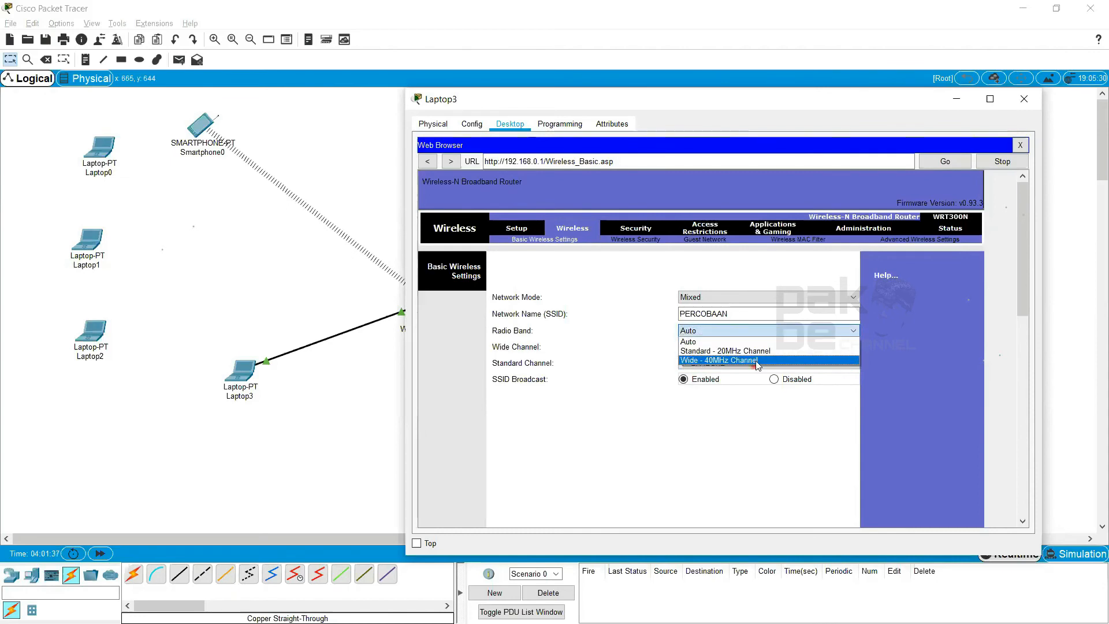
{"action": "left_click", "coordinate": [811, 331]}
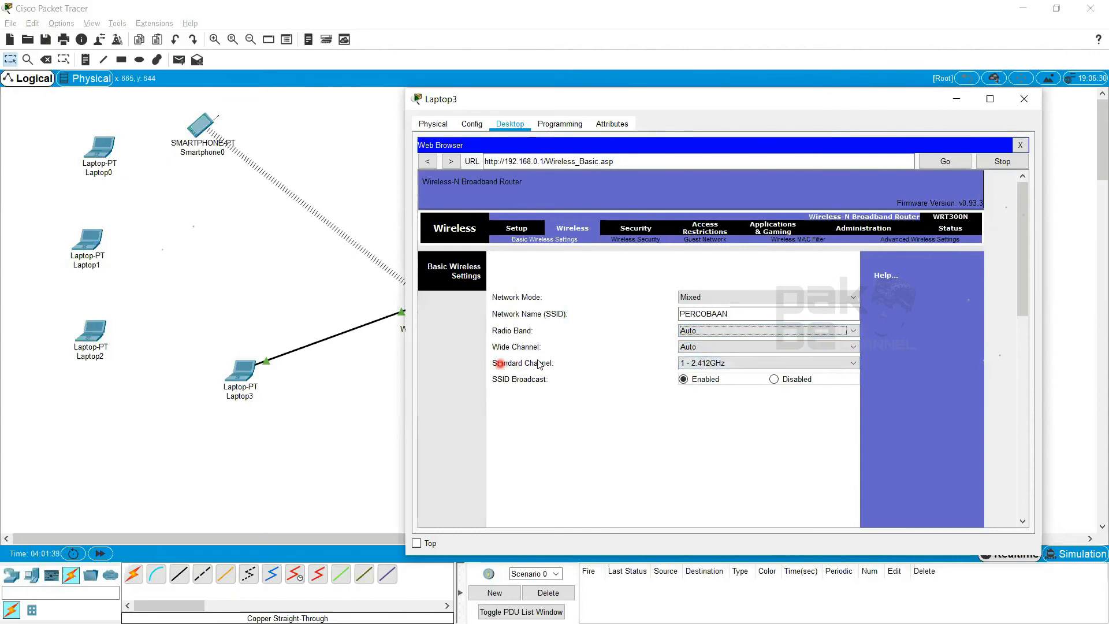
{"action": "left_click", "coordinate": [714, 356]}
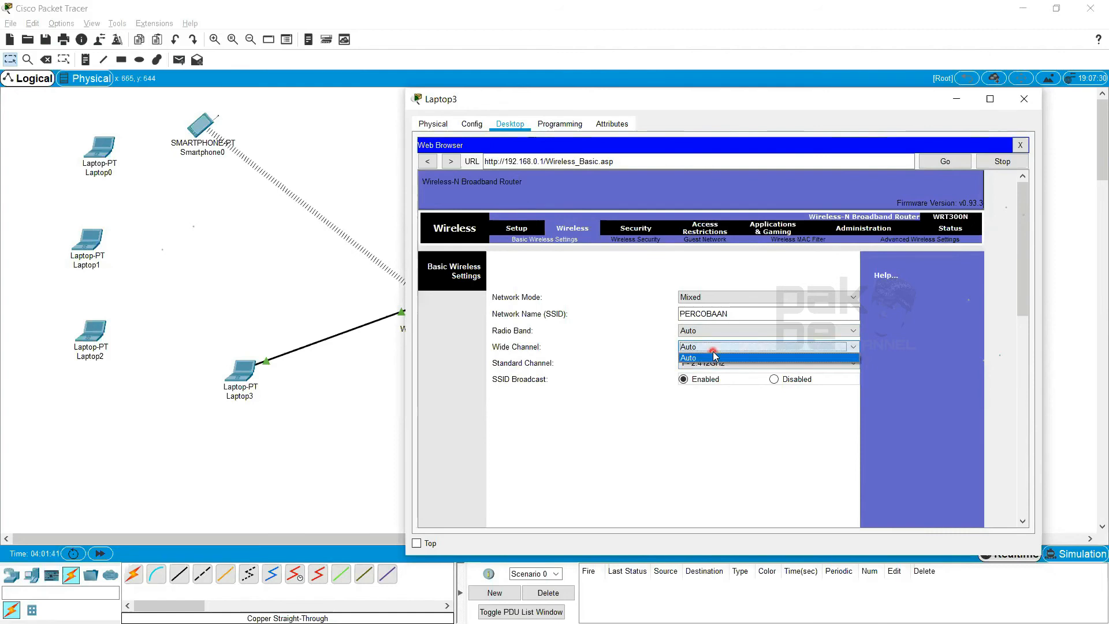
{"action": "left_click", "coordinate": [755, 362]}
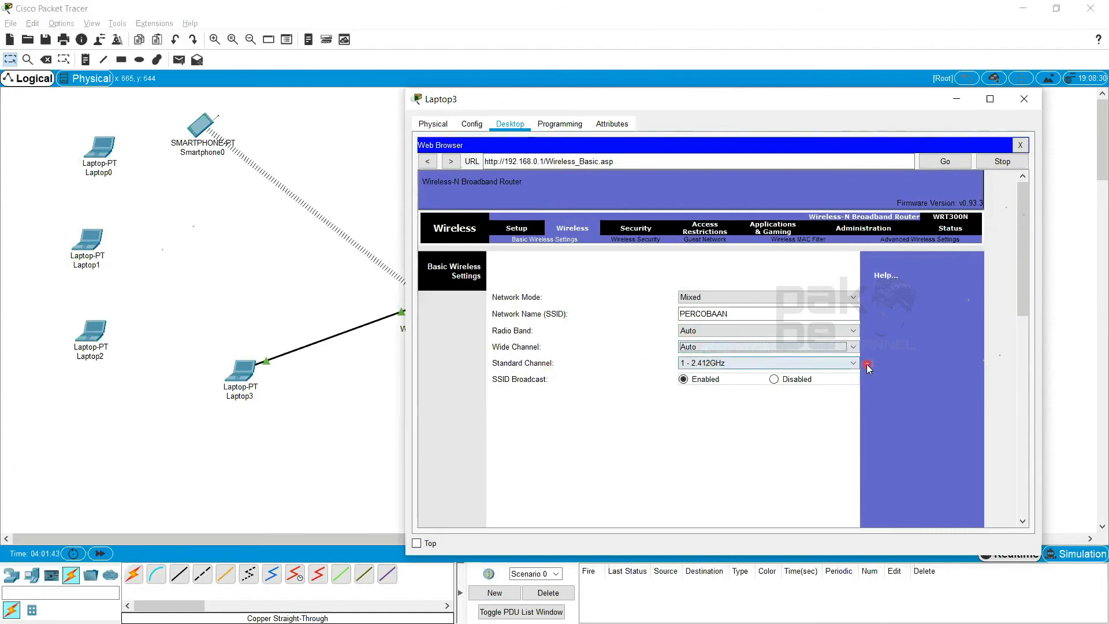
{"action": "left_click", "coordinate": [840, 332]}
{"action": "left_click", "coordinate": [839, 334]}
{"action": "left_click", "coordinate": [665, 378]}
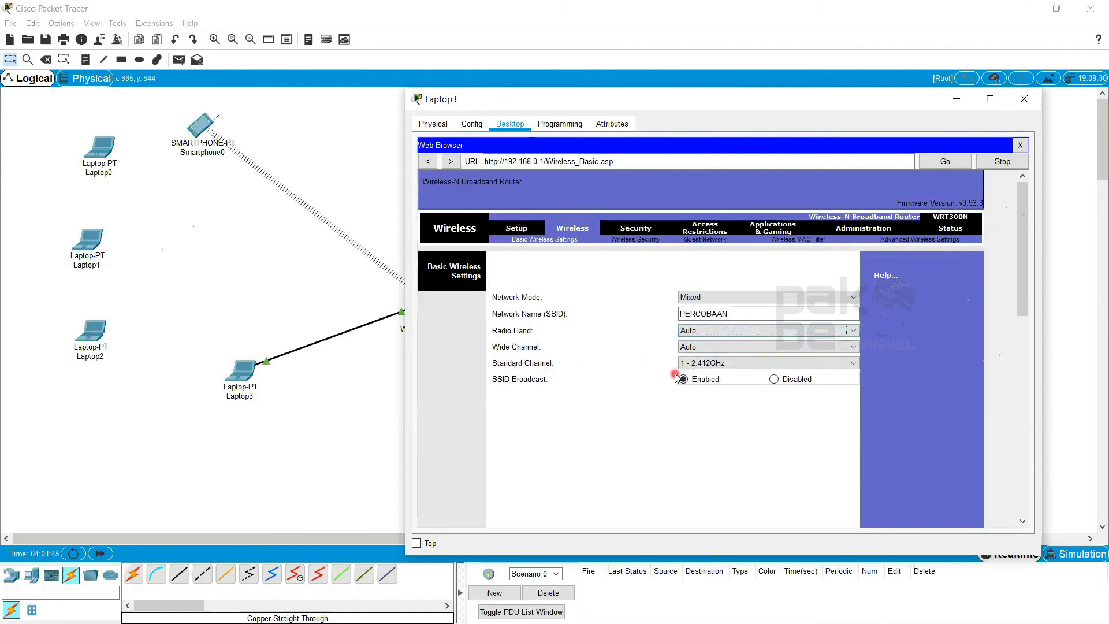
Review the full list of Standard Channel frequencies, keeping channel 1 - 2.412GHz and SSID Broadcast enabled
{"action": "left_click", "coordinate": [851, 364]}
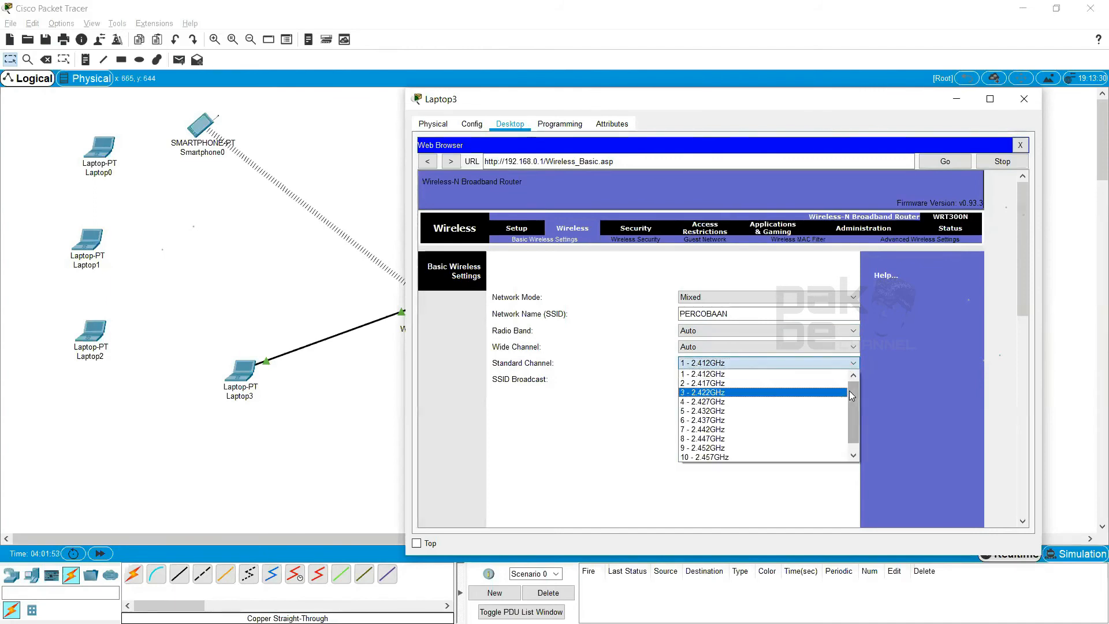
{"action": "left_click_drag", "start_coordinate": [851, 410], "coordinate": [837, 433]}
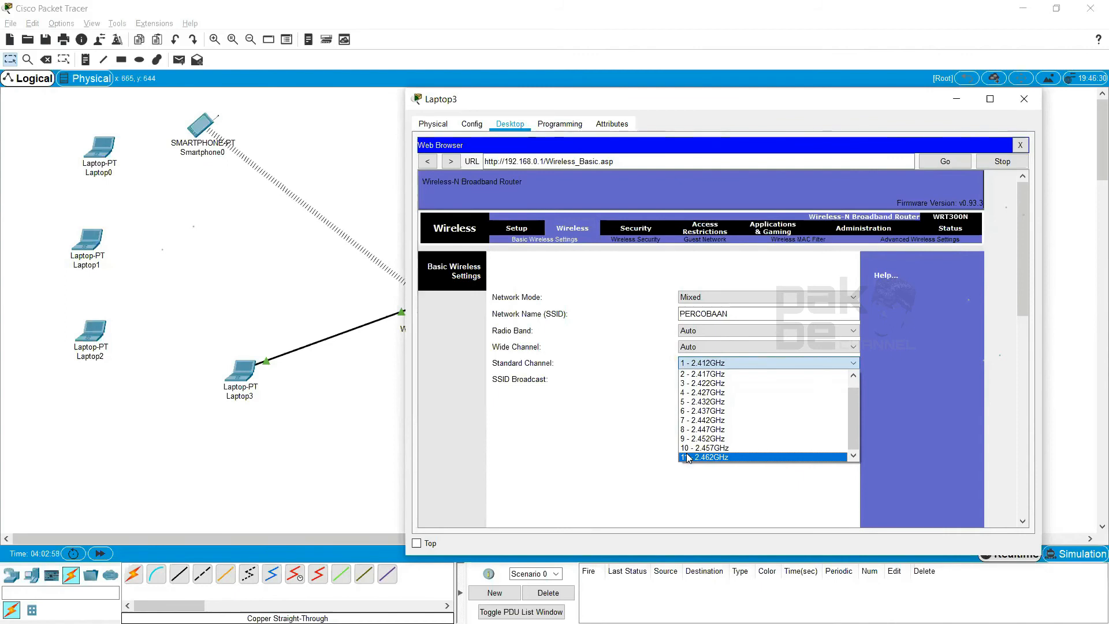
{"action": "left_click", "coordinate": [649, 345]}
{"action": "left_click", "coordinate": [684, 379]}
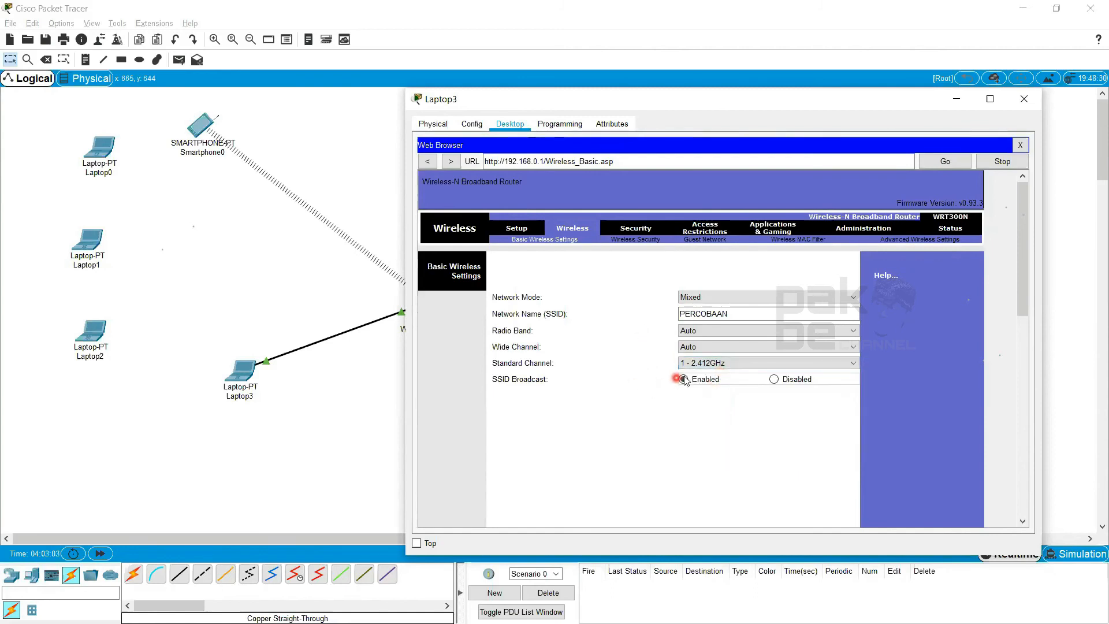
{"action": "left_click", "coordinate": [707, 365]}
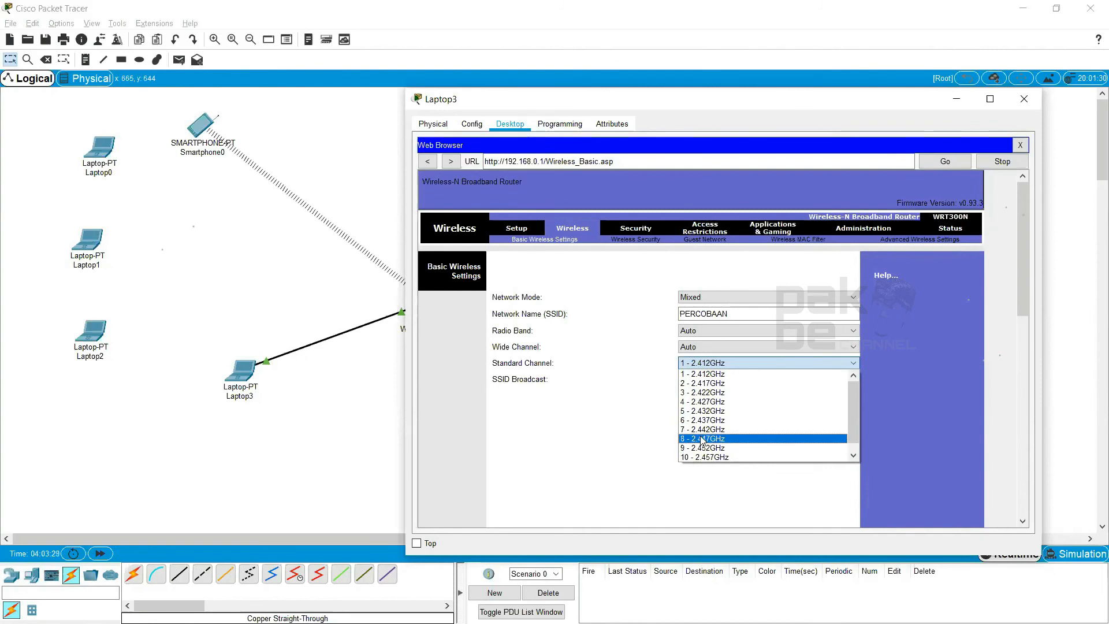
{"action": "left_click", "coordinate": [695, 493]}
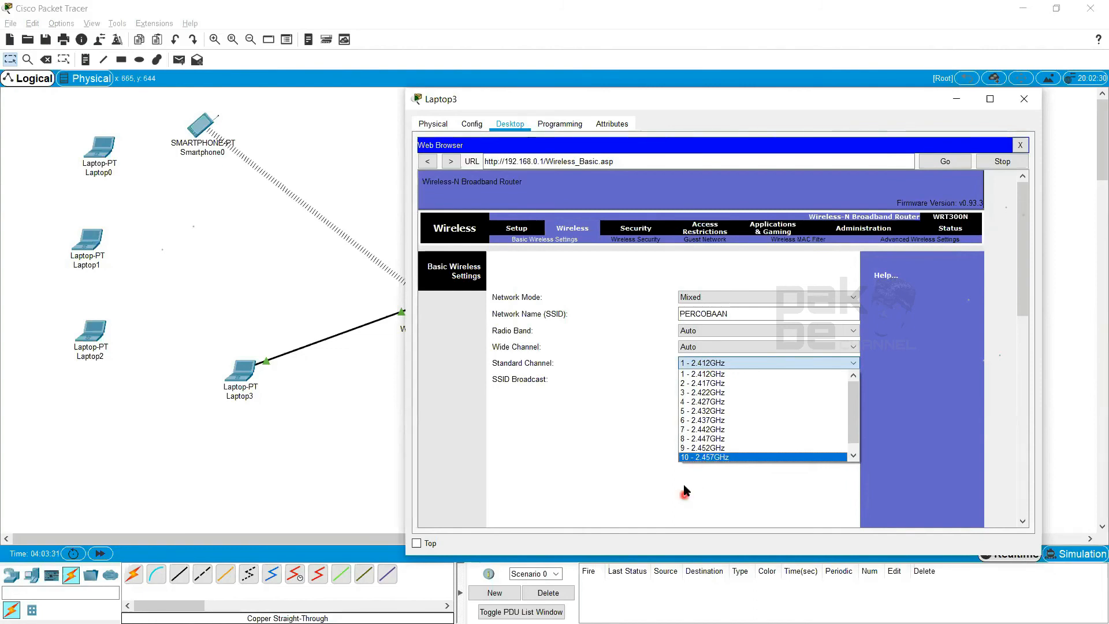
{"action": "left_click", "coordinate": [710, 365]}
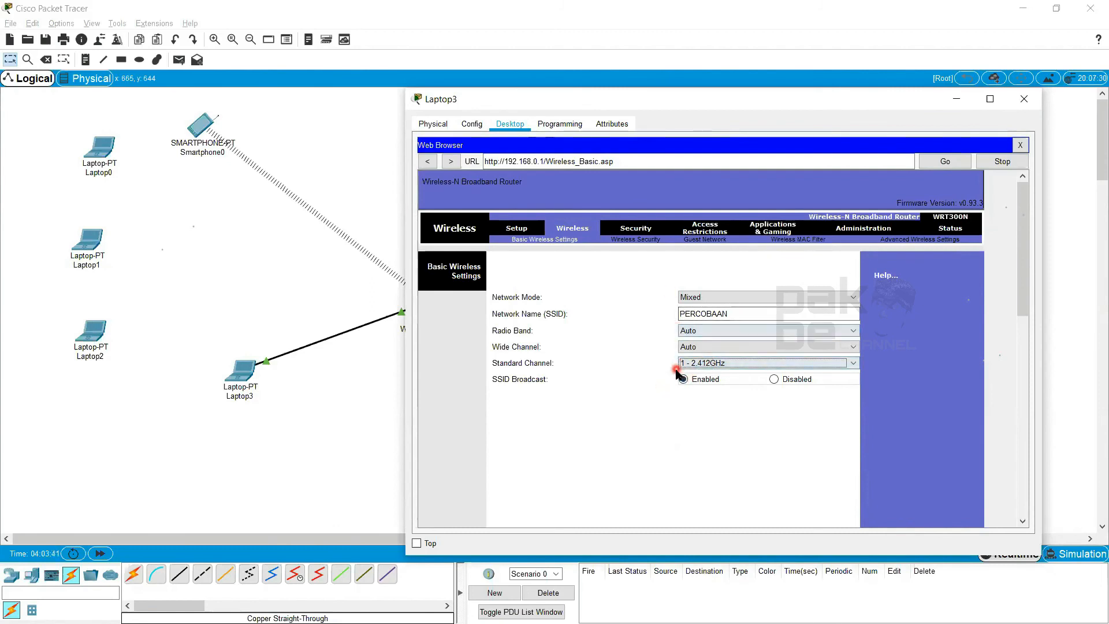
Save the router's basic wireless settings and return to the start of the settings page
{"action": "mouse_move", "coordinate": [1024, 263]}
{"action": "left_mouse_down"}
{"action": "mouse_move", "coordinate": [1020, 409]}
{"action": "mouse_move", "coordinate": [1033, 263]}
{"action": "left_mouse_up"}
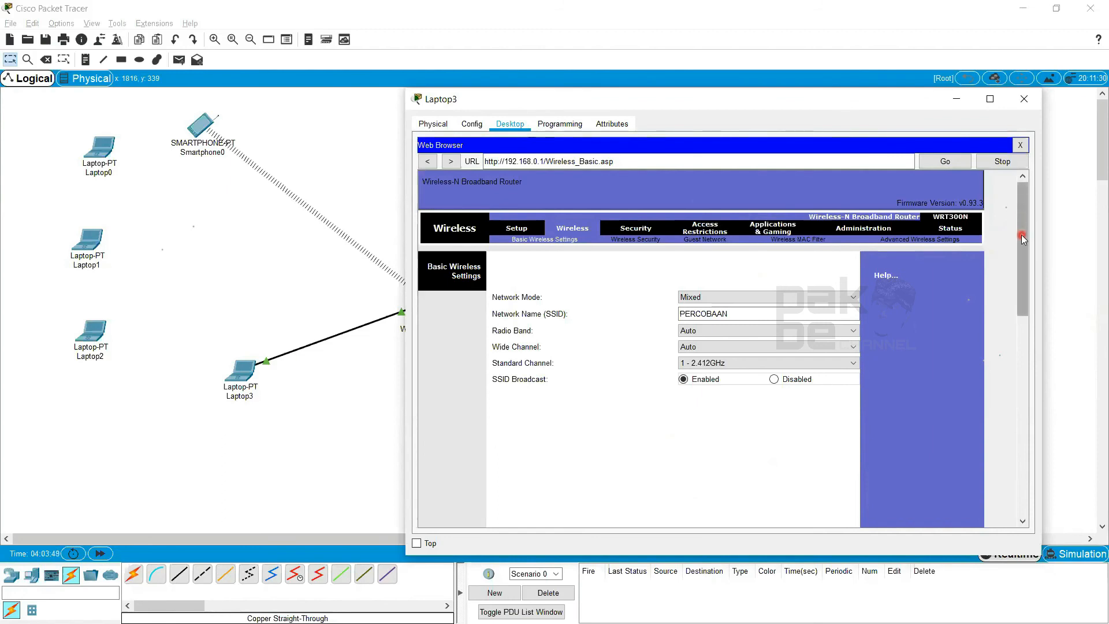
{"action": "left_click_drag", "start_coordinate": [1021, 237], "coordinate": [1040, 219]}
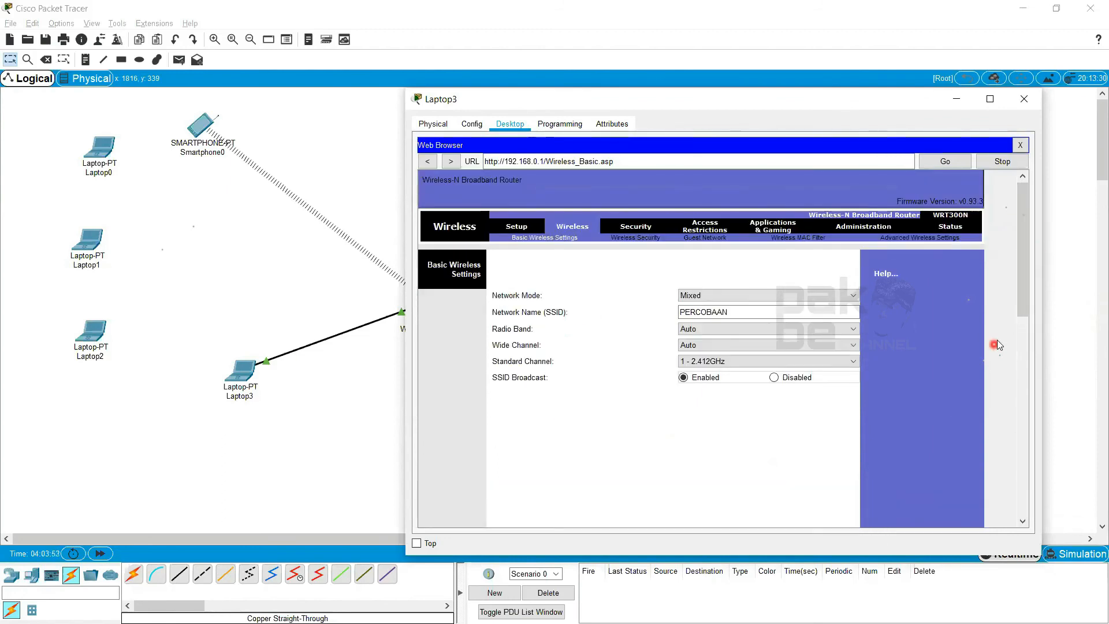
{"action": "left_click_drag", "start_coordinate": [1025, 277], "coordinate": [992, 477]}
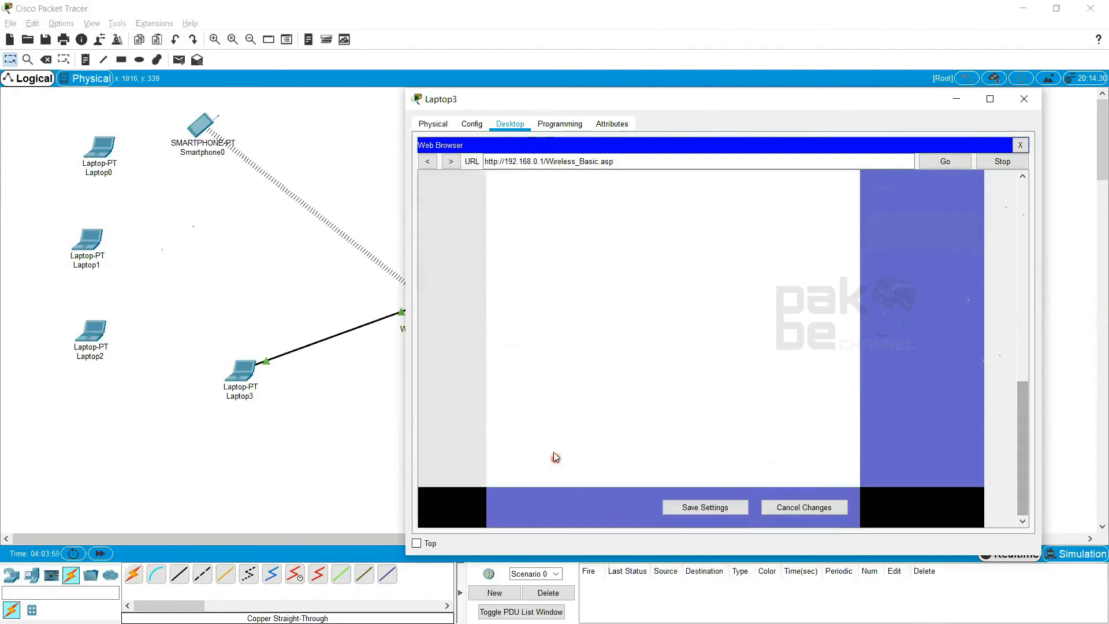
{"action": "left_click_drag", "start_coordinate": [1026, 414], "coordinate": [1019, 446]}
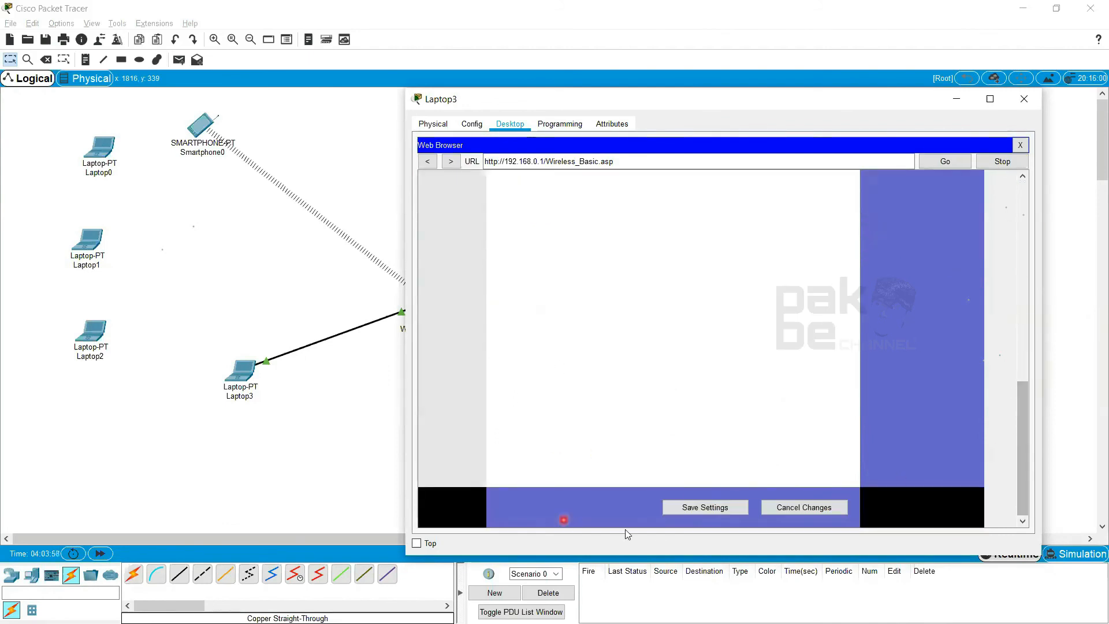
{"action": "left_click", "coordinate": [715, 506]}
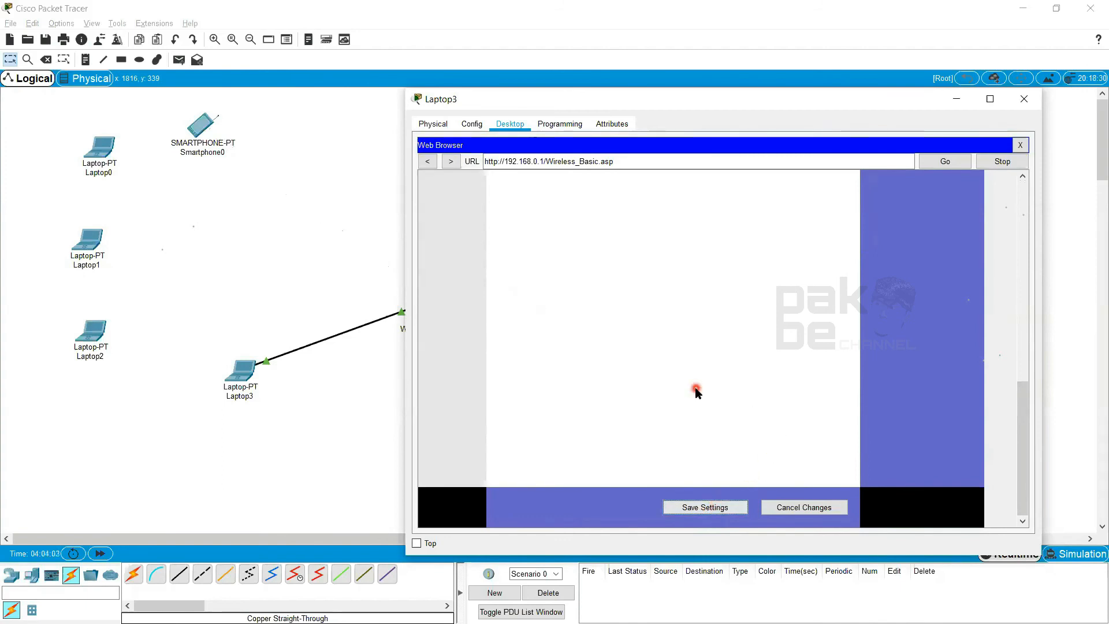
{"action": "scroll", "coordinate": [764, 332], "scroll_direction": "up", "scroll_amount": 3}
{"action": "scroll", "coordinate": [789, 337], "scroll_direction": "up", "scroll_amount": 3}
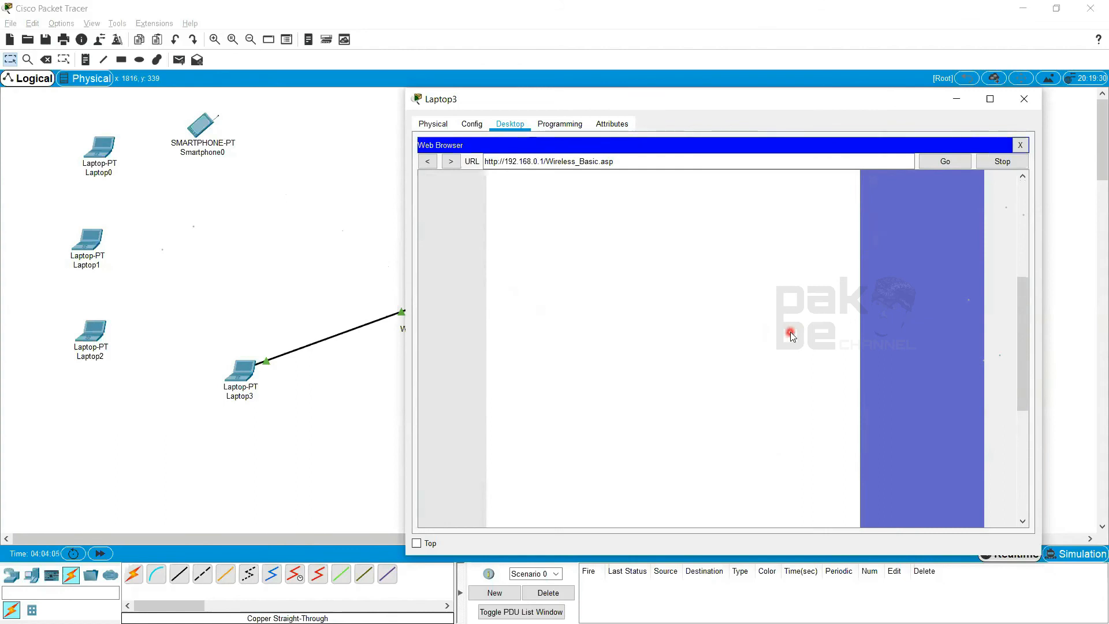
{"action": "scroll", "coordinate": [791, 336], "scroll_direction": "down", "scroll_amount": 5}
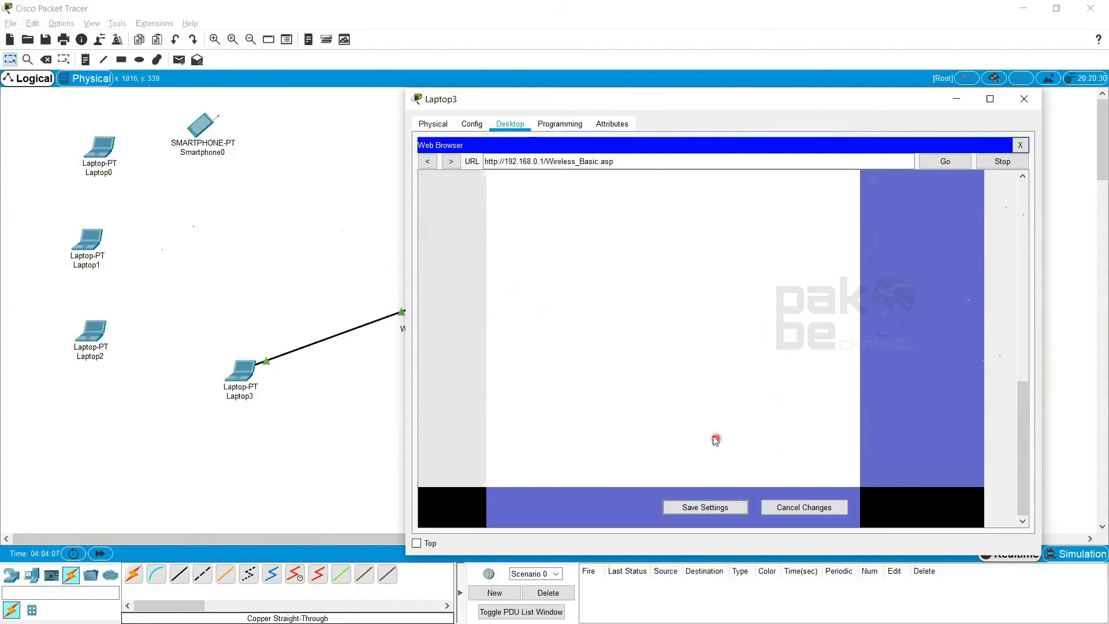
{"action": "scroll", "coordinate": [716, 431], "scroll_direction": "up", "scroll_amount": 5}
{"action": "scroll", "coordinate": [722, 410], "scroll_direction": "up", "scroll_amount": 3}
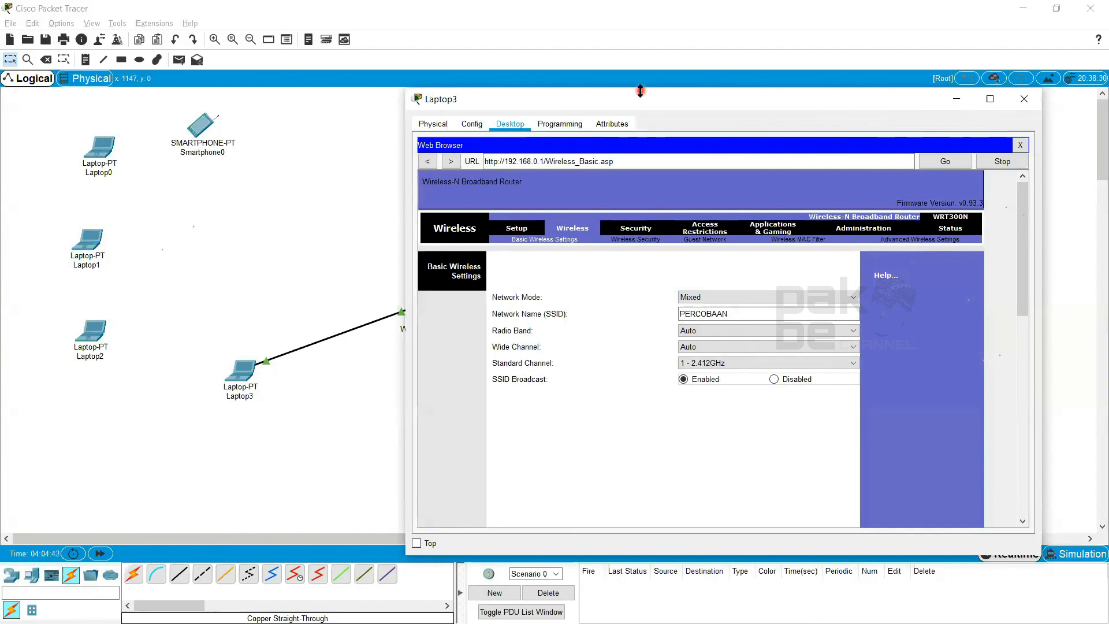
Reposition and close Laptop3's window, and move the Laptop3 device farther down in the topology
{"action": "left_click_drag", "start_coordinate": [639, 95], "coordinate": [687, 131]}
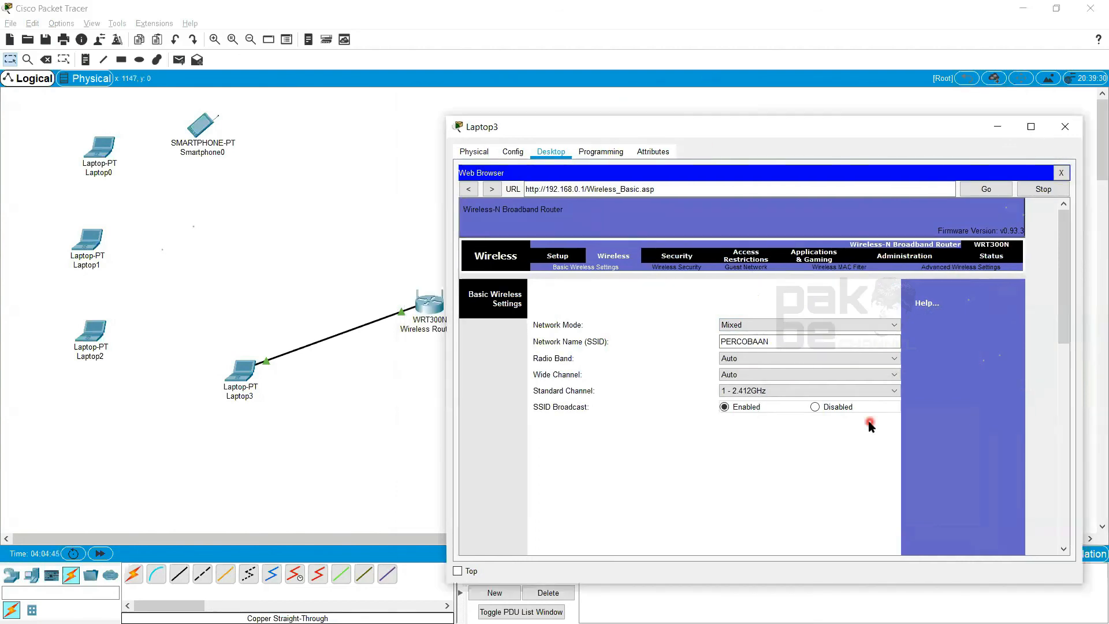
{"action": "scroll", "coordinate": [879, 451], "scroll_direction": "down", "scroll_amount": 10}
{"action": "scroll", "coordinate": [878, 456], "scroll_direction": "up", "scroll_amount": 10}
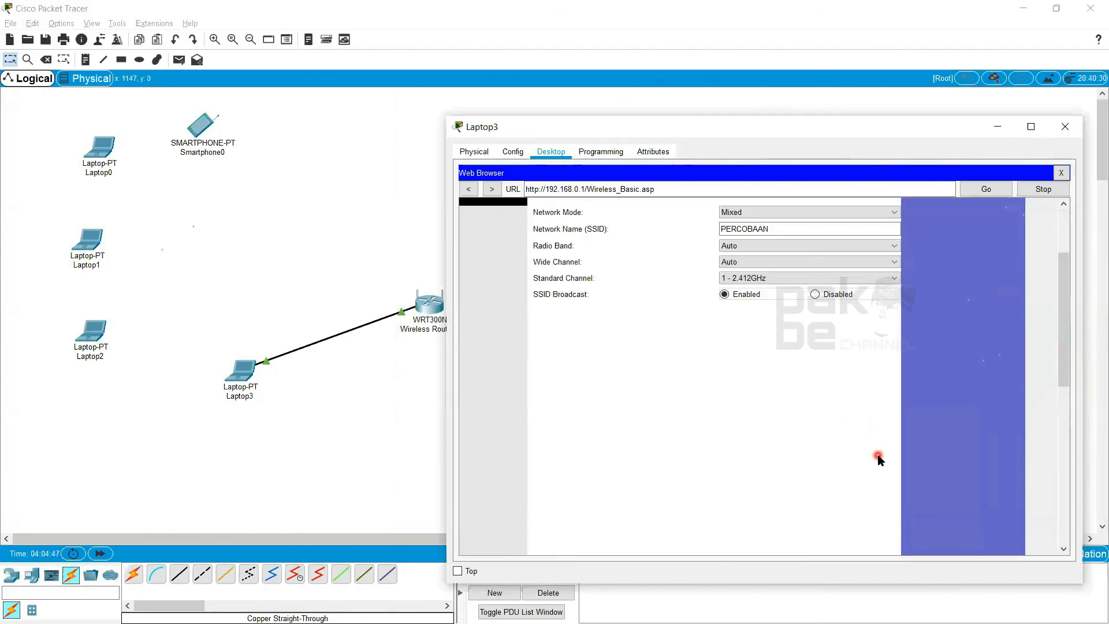
{"action": "left_click", "coordinate": [1065, 126]}
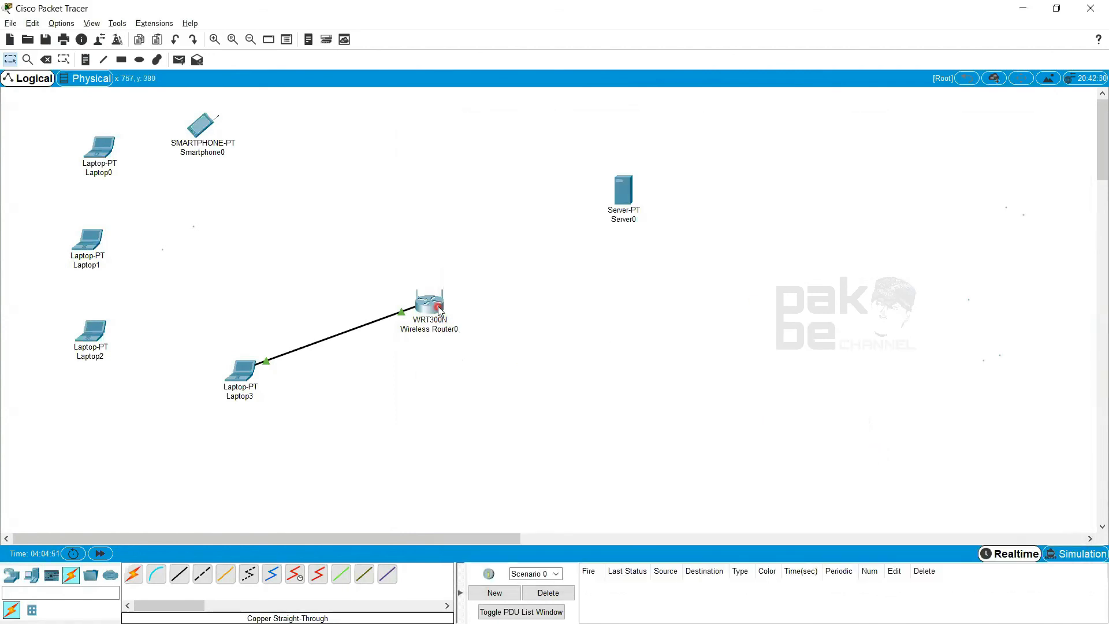
{"action": "mouse_move", "coordinate": [439, 310]}
{"action": "left_click_drag", "start_coordinate": [248, 386], "coordinate": [256, 451]}
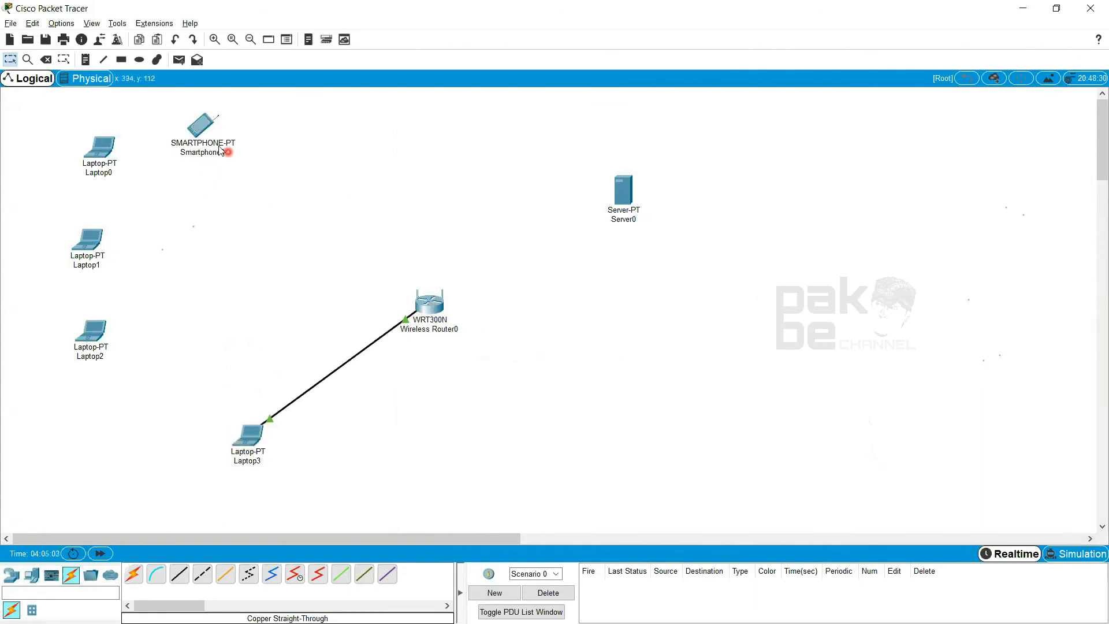
Maximize the Packet Tracer window and leave the Delete tool for normal selection in the topology
{"action": "left_click", "coordinate": [210, 126]}
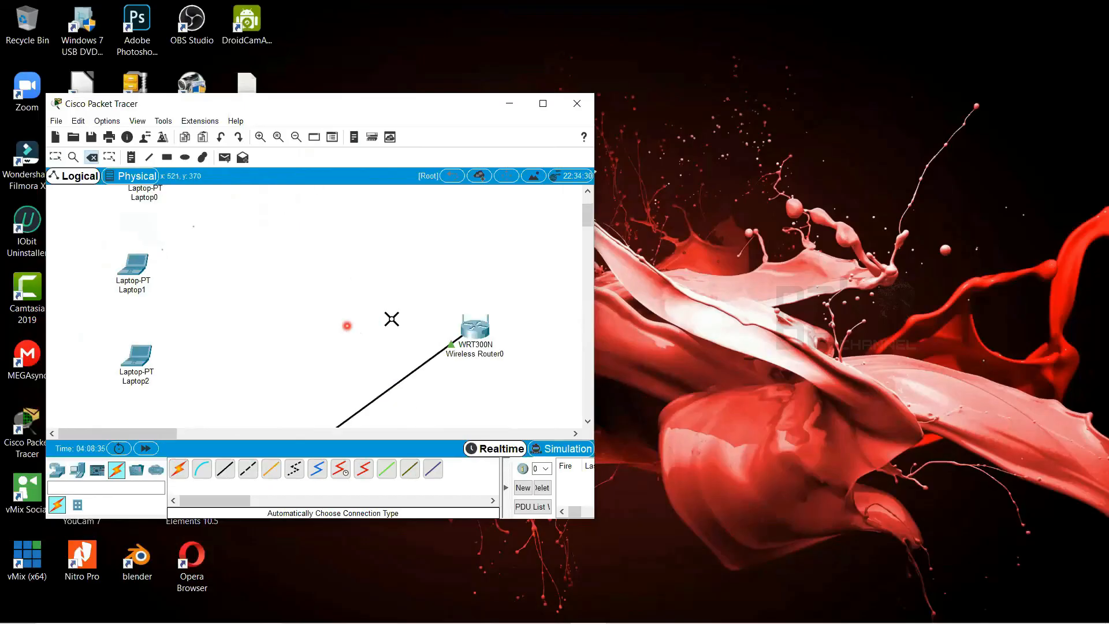
{"action": "scroll", "coordinate": [389, 317], "scroll_direction": "up", "scroll_amount": 2}
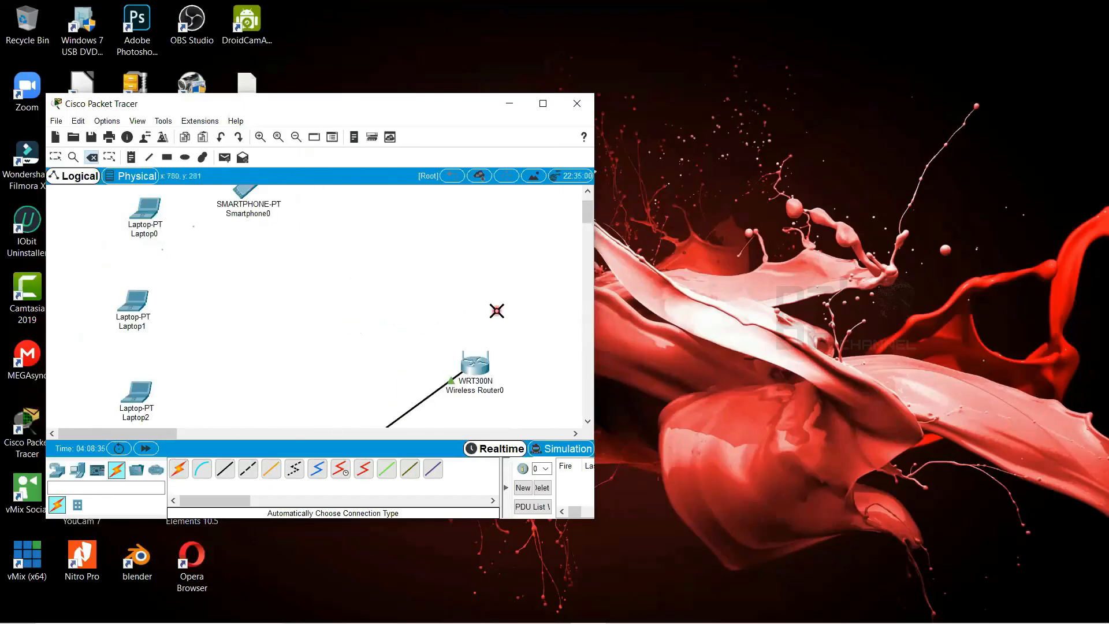
{"action": "left_click", "coordinate": [543, 104]}
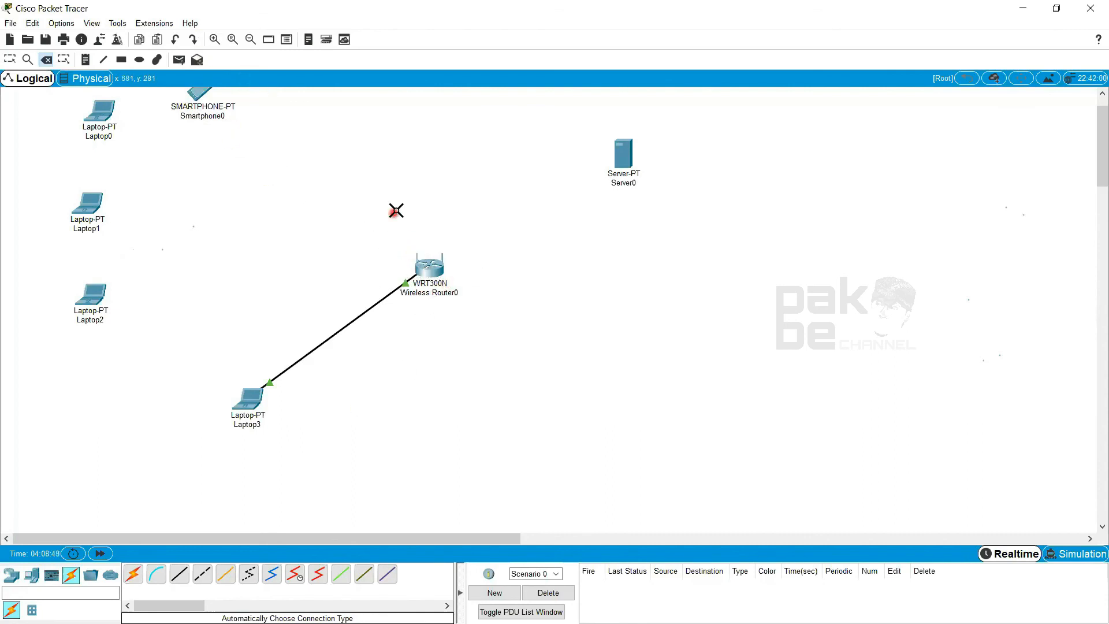
{"action": "left_click", "coordinate": [248, 267]}
{"action": "scroll", "coordinate": [387, 260], "scroll_direction": "up", "scroll_amount": 1}
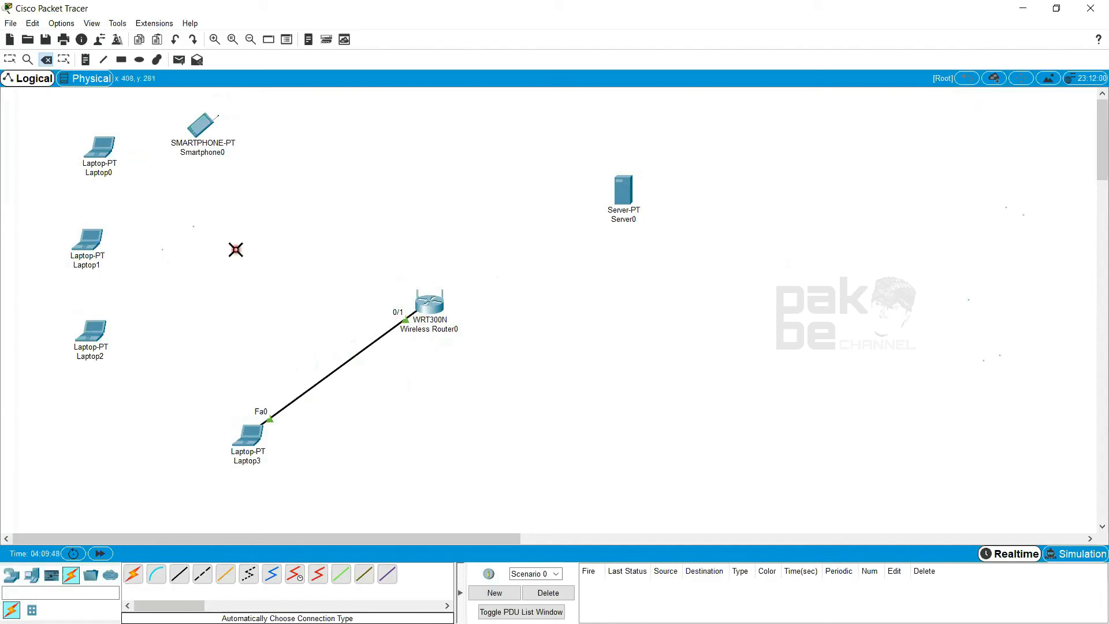
{"action": "key", "text": "Escape"}
Open the Basic Wireless Settings page in Wireless Router0's GUI and reposition its window so Laptop3 is uncovered
{"action": "left_click", "coordinate": [421, 314]}
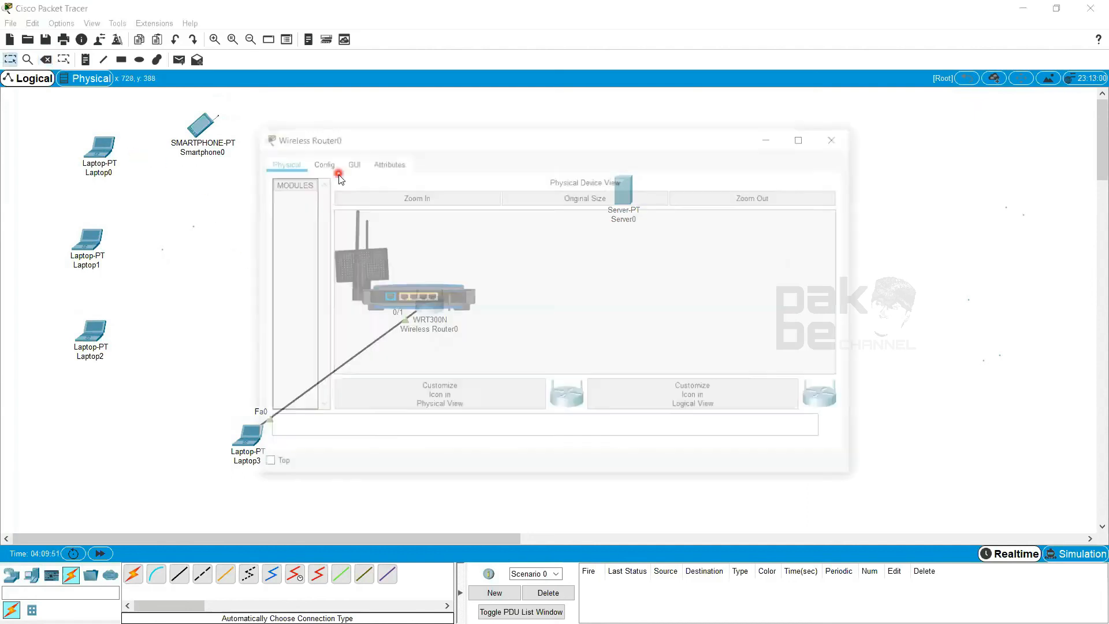
{"action": "left_click", "coordinate": [349, 165]}
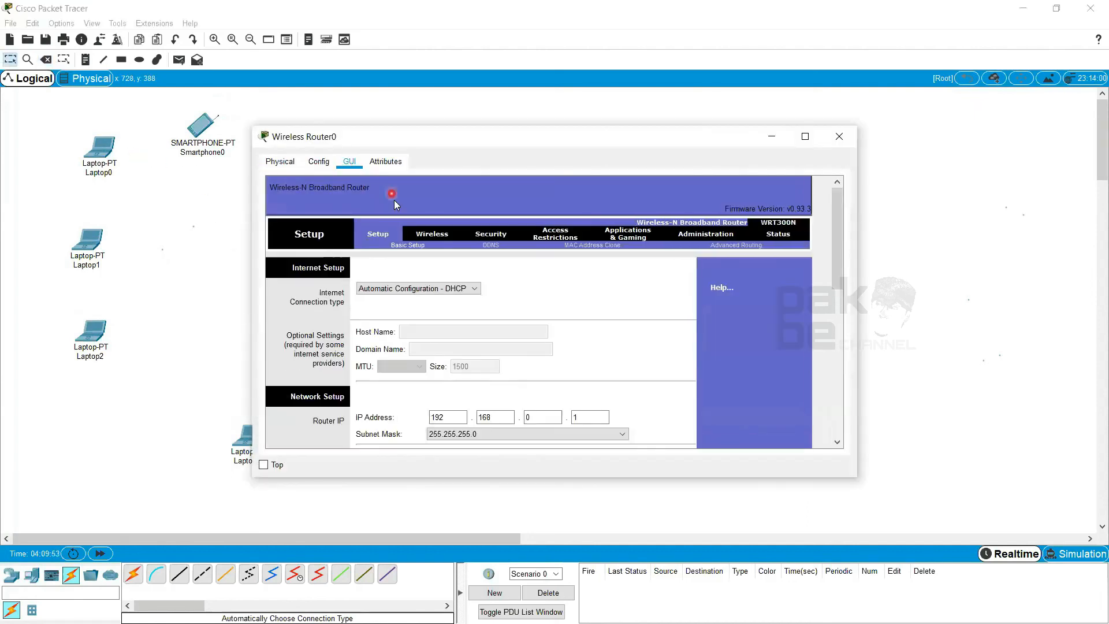
{"action": "left_click", "coordinate": [428, 233]}
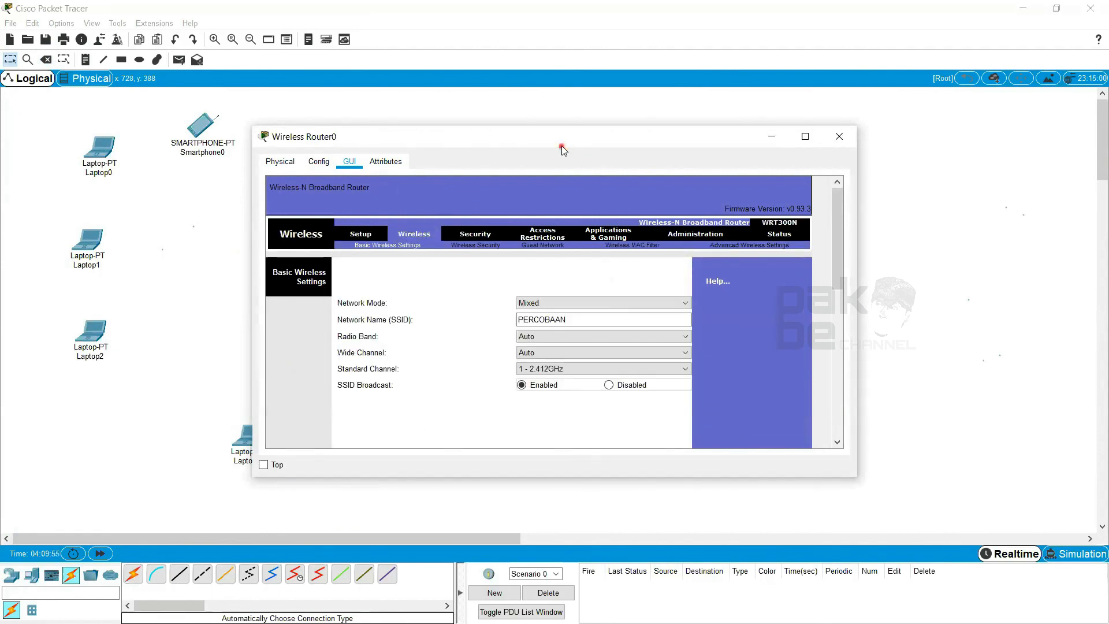
{"action": "left_click_drag", "start_coordinate": [561, 146], "coordinate": [655, 105]}
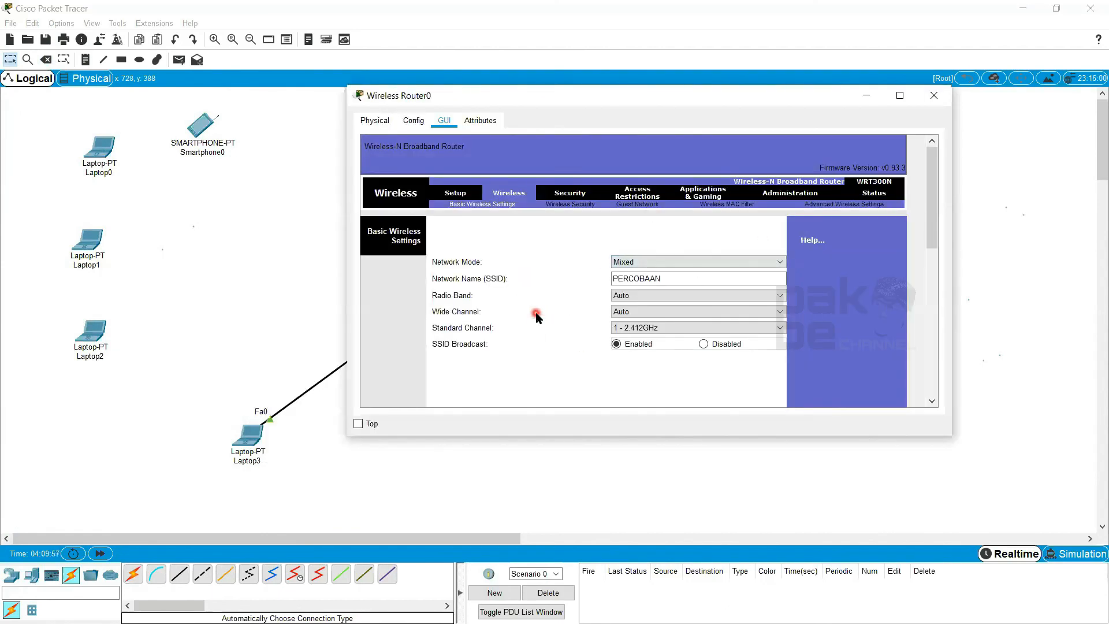